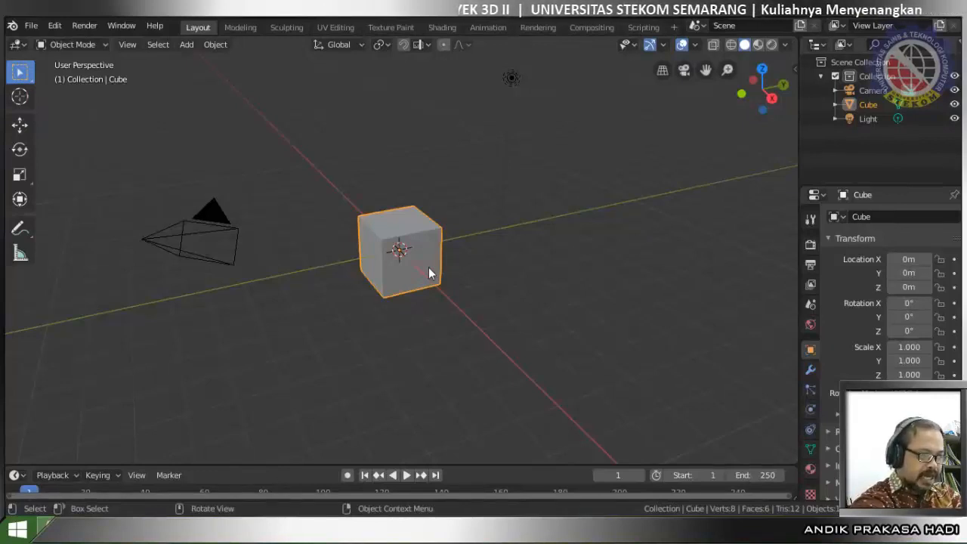
- Delete the default cube and add a UV sphere mesh at the world origin
{"action": "key", "text": "Delete"}
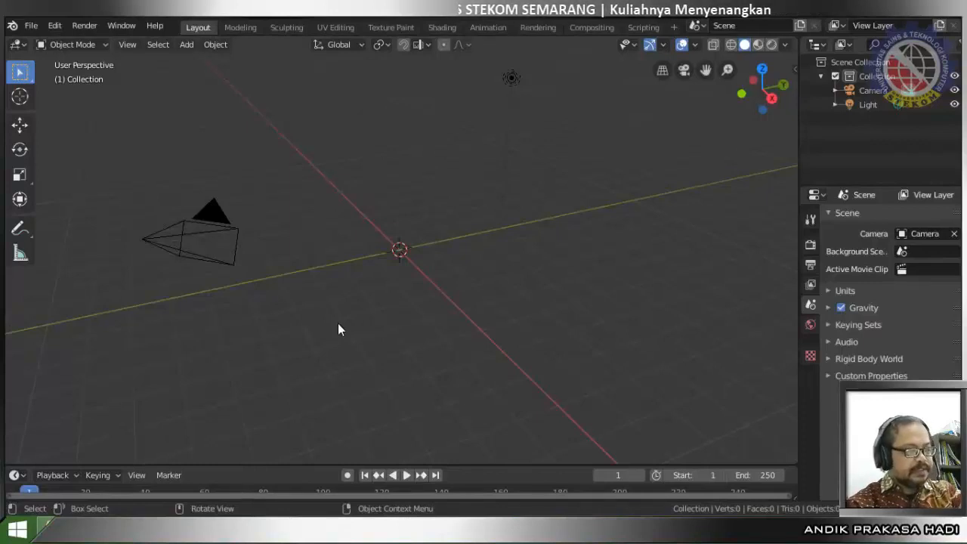
{"action": "key", "text": "shift"}
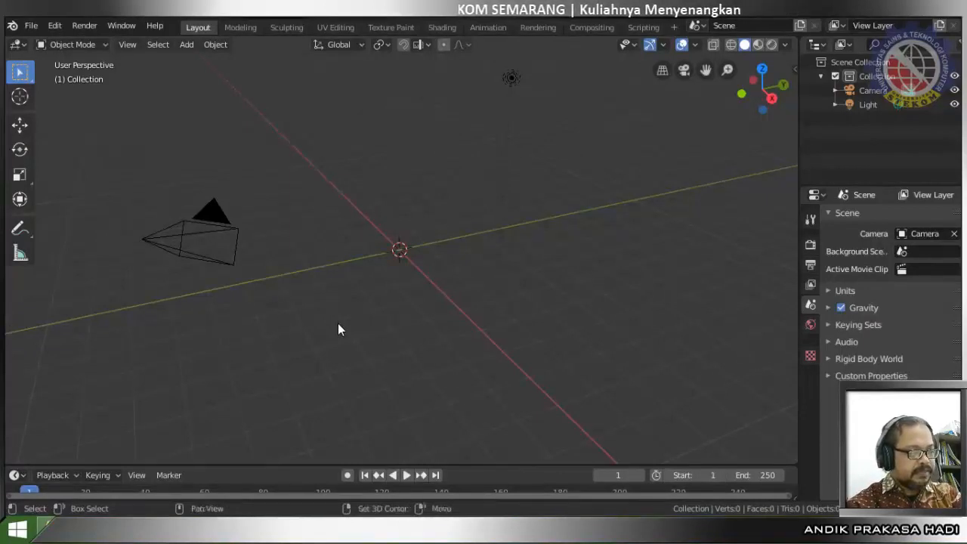
{"action": "key", "text": "shift+a"}
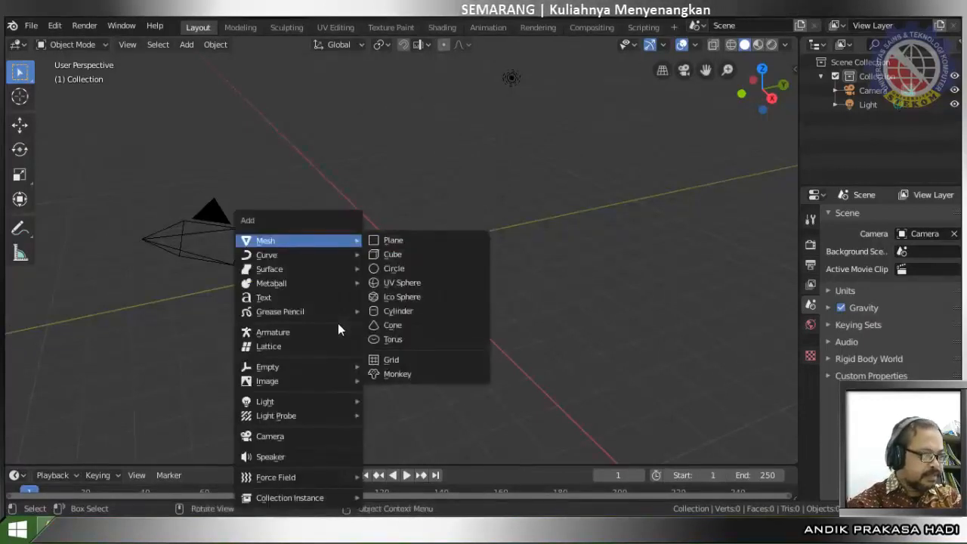
{"action": "left_click", "coordinate": [441, 284]}
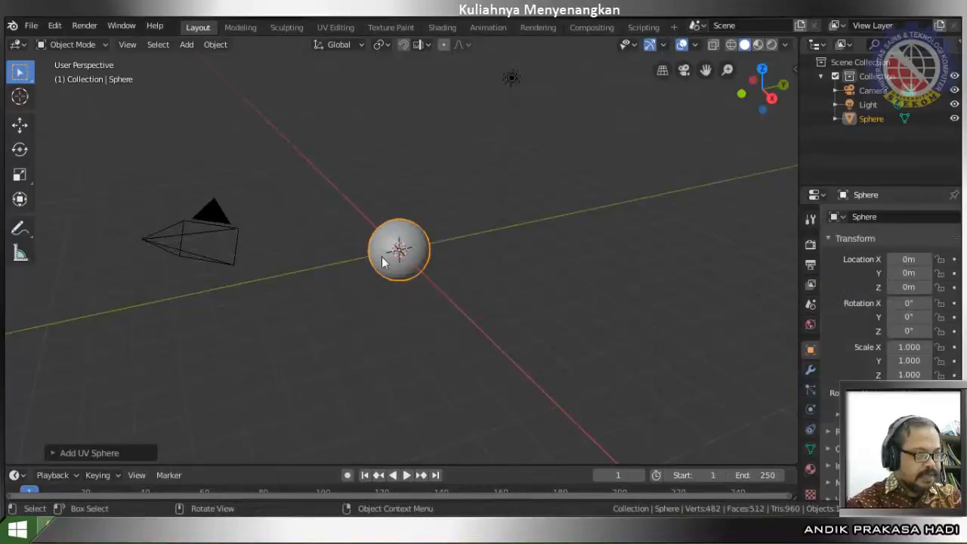
- Raise the sphere along the Z axis to about 0.97 m so its underside rests on the ground line
{"action": "key", "text": "KP_1"}
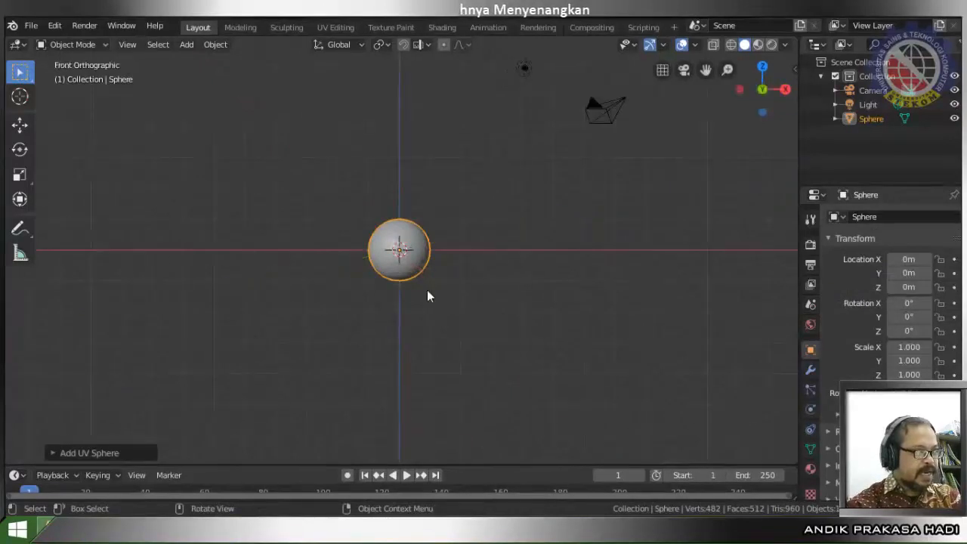
{"action": "key", "text": "g"}
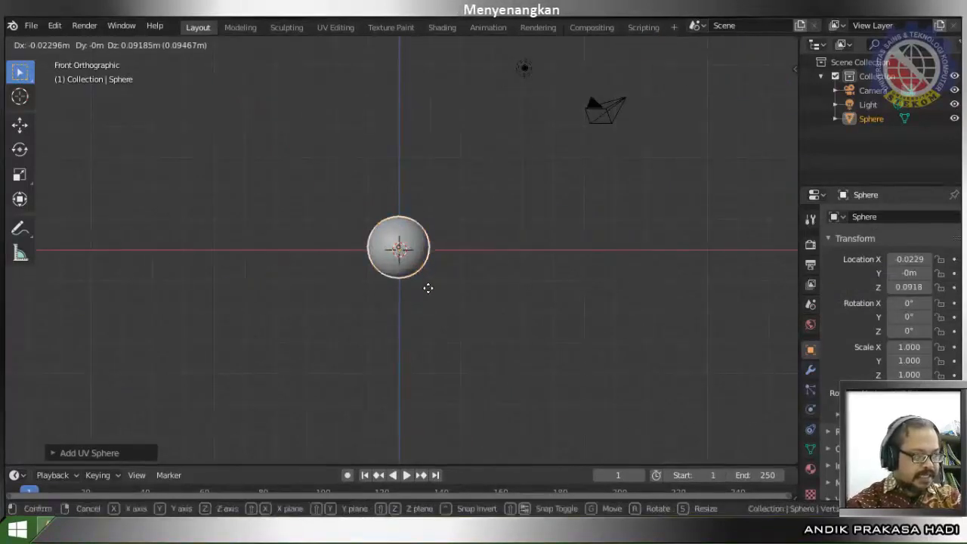
{"action": "key", "text": "z"}
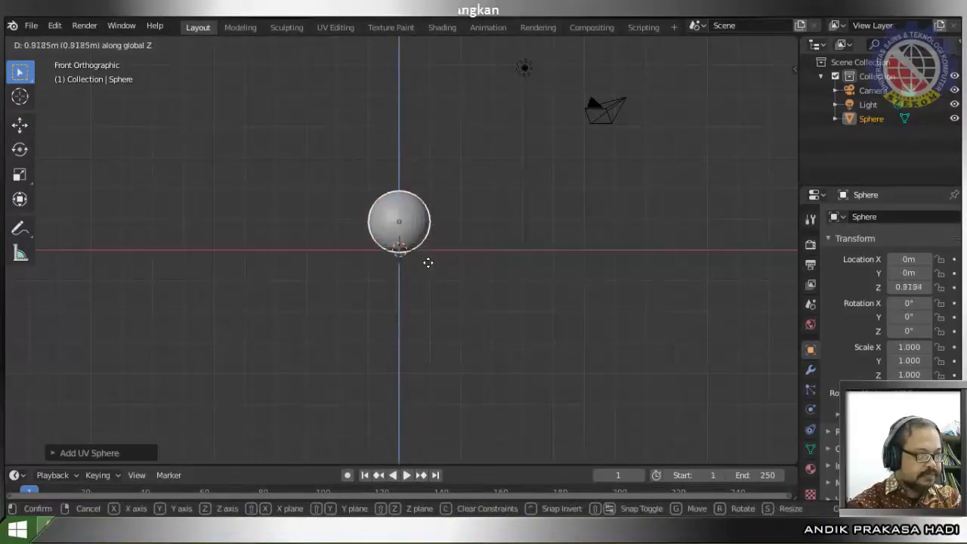
{"action": "left_click", "coordinate": [429, 264]}
{"action": "scroll", "coordinate": [376, 200], "scroll_direction": "up", "scroll_amount": 10}
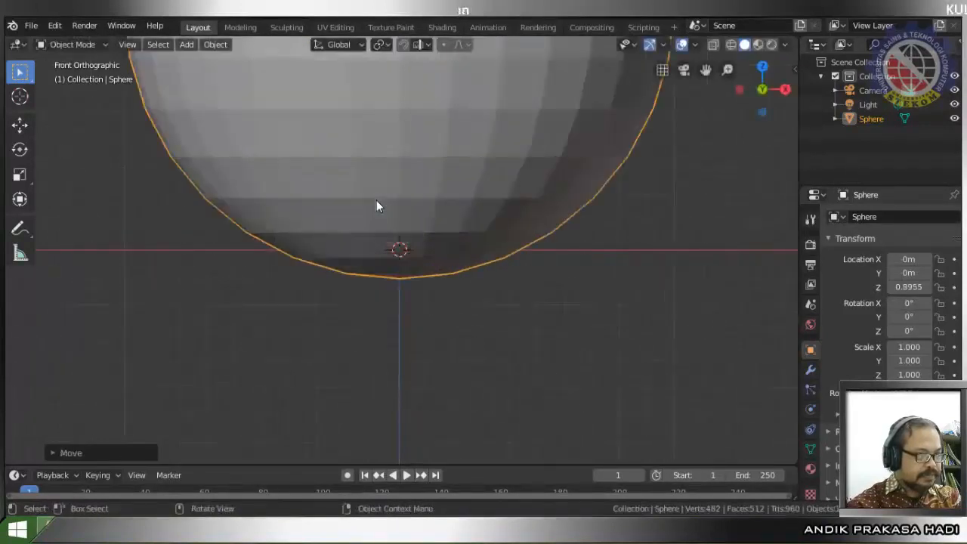
{"action": "key", "text": "g"}
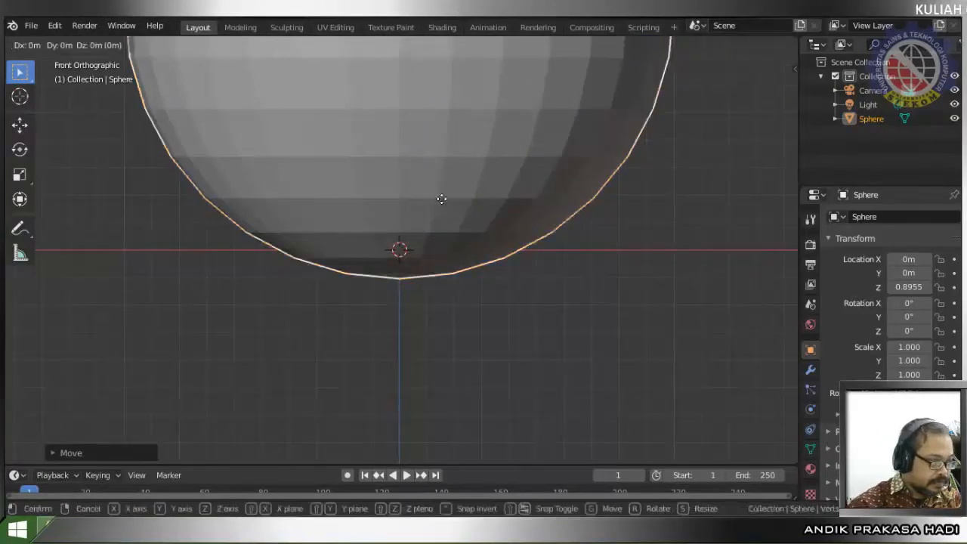
{"action": "key", "text": "z"}
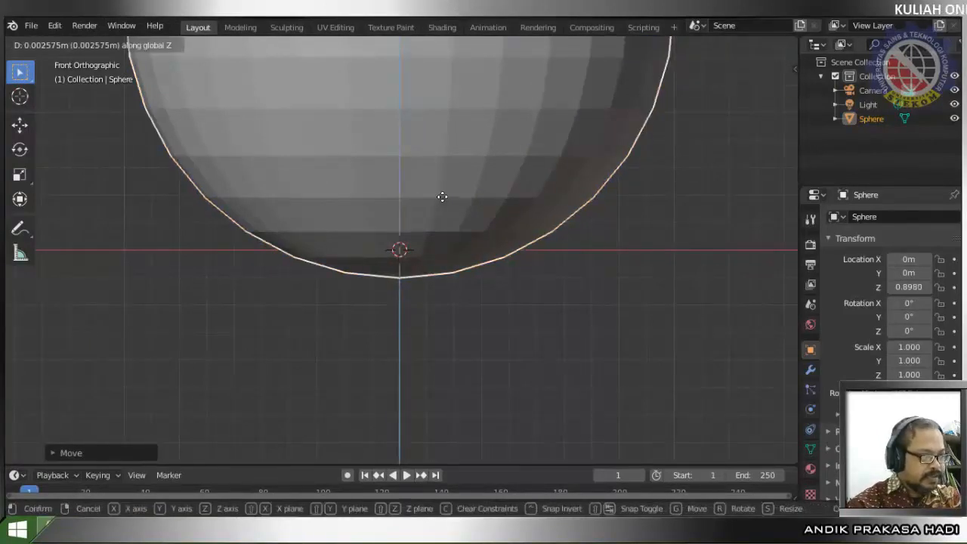
{"action": "left_click", "coordinate": [446, 180]}
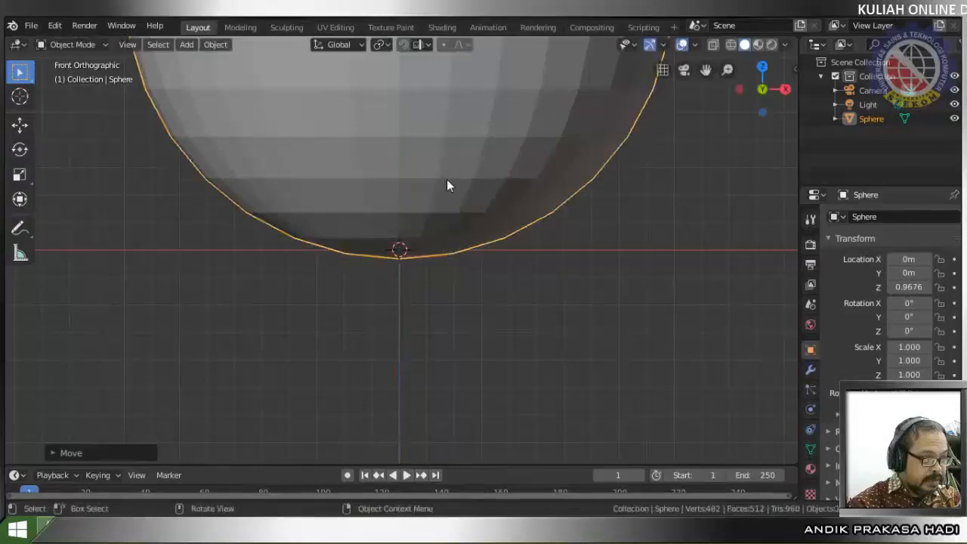
- Apply Shade Smooth to the sphere
{"action": "scroll", "coordinate": [446, 186], "scroll_direction": "down", "scroll_amount": 5}
{"action": "right_click", "coordinate": [425, 192]}
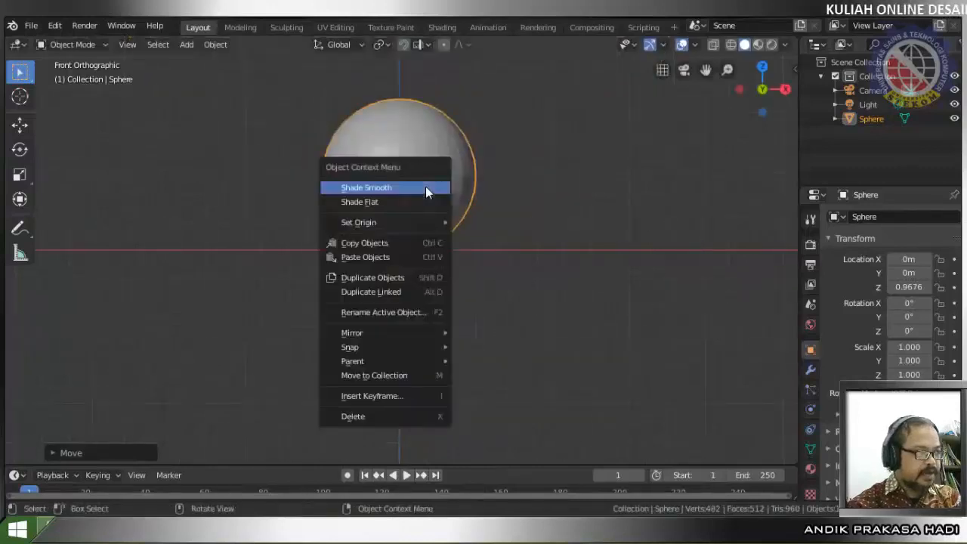
{"action": "left_click", "coordinate": [425, 187]}
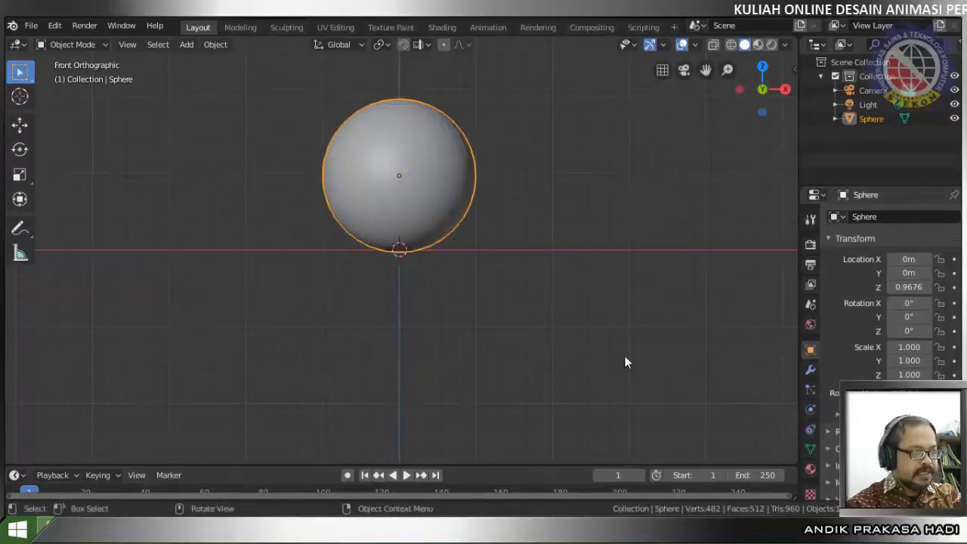
- Add a plane mesh at the origin beneath the sphere and scale it up to about 12.57 as a floor
{"action": "key", "text": "KP_7"}
{"action": "scroll", "coordinate": [541, 375], "scroll_direction": "down", "scroll_amount": 5}
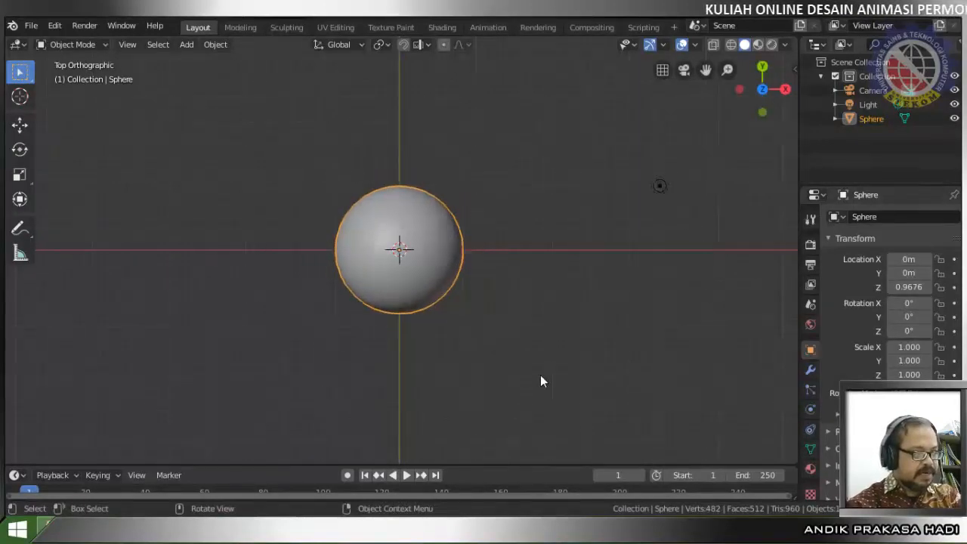
{"action": "key", "text": "shift+a"}
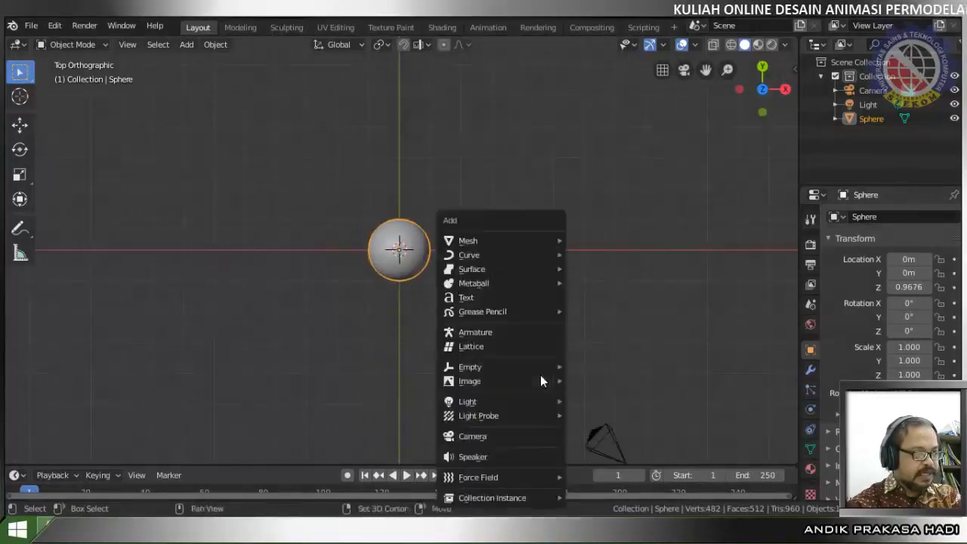
{"action": "mouse_move", "coordinate": [540, 380]}
{"action": "mouse_move", "coordinate": [508, 246]}
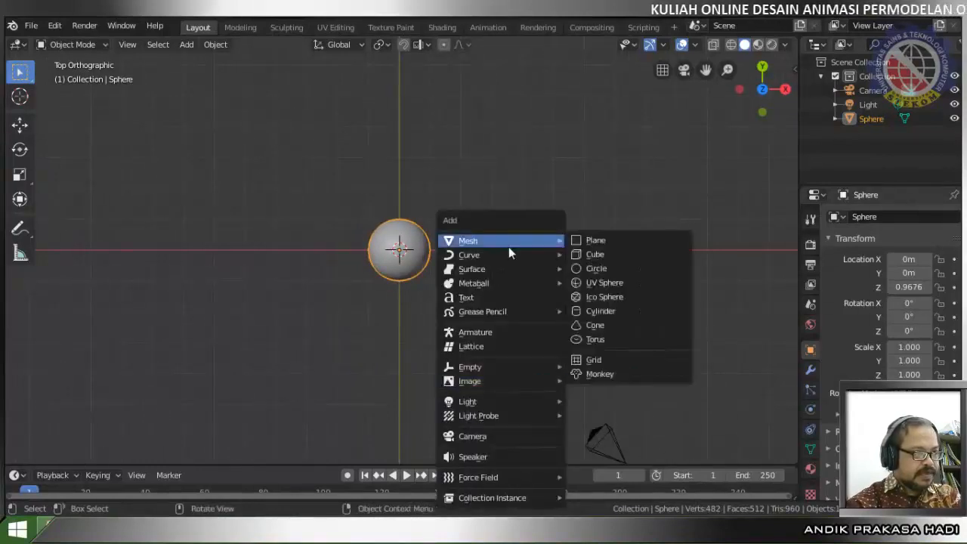
{"action": "left_click", "coordinate": [594, 240]}
{"action": "key", "text": "s"}
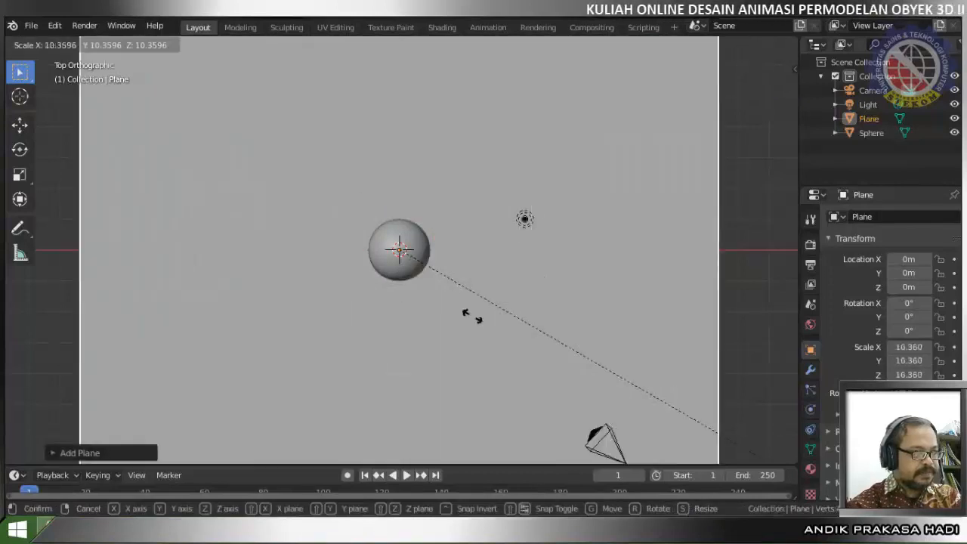
{"action": "left_click", "coordinate": [650, 368]}
- Look through the camera, lock the camera to the view, and shift it so the sphere sits in the upper-left part of the frame
{"action": "scroll", "coordinate": [364, 204], "scroll_direction": "down", "scroll_amount": 3}
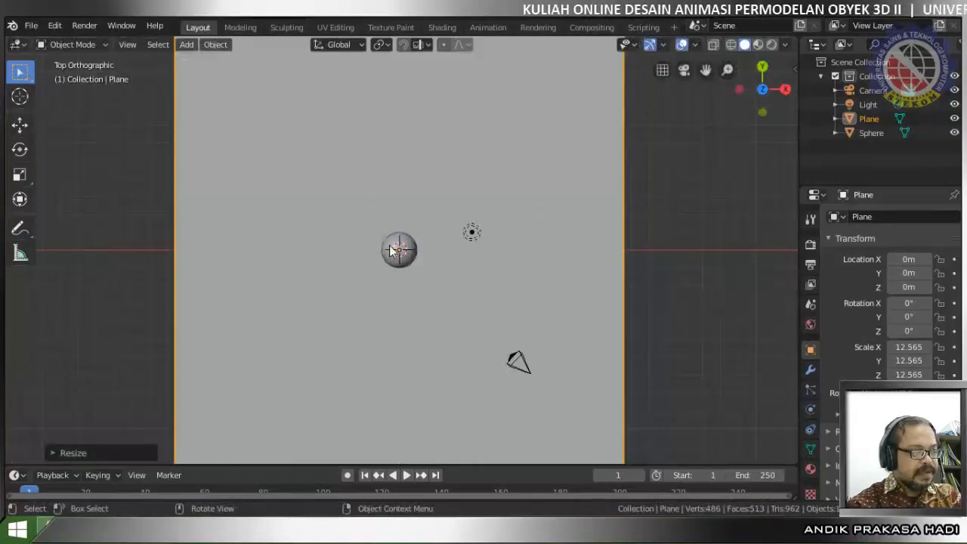
{"action": "middle_click_drag", "start_coordinate": [391, 254], "coordinate": [389, 251]}
{"action": "key", "text": "KP_0"}
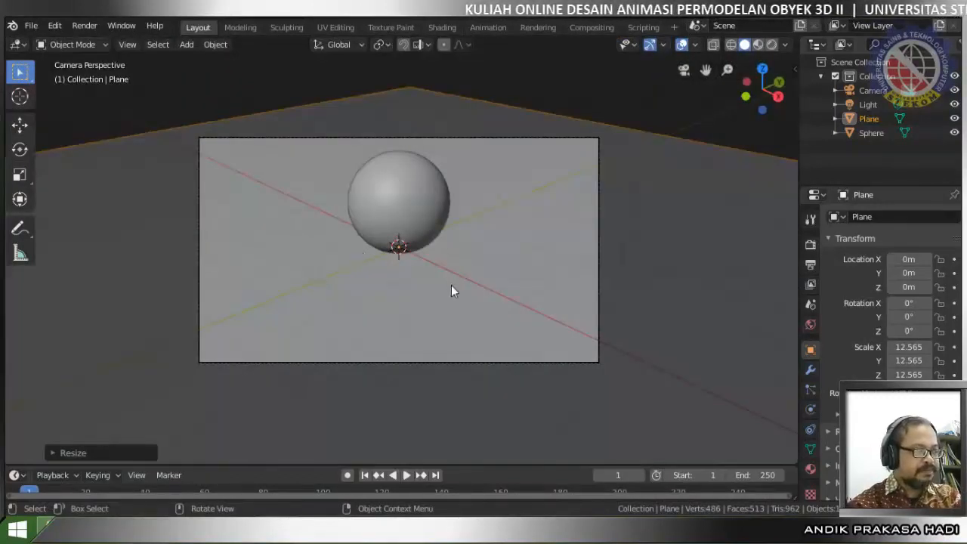
{"action": "middle_click_drag", "start_coordinate": [451, 285], "coordinate": [453, 268], "text": "shift"}
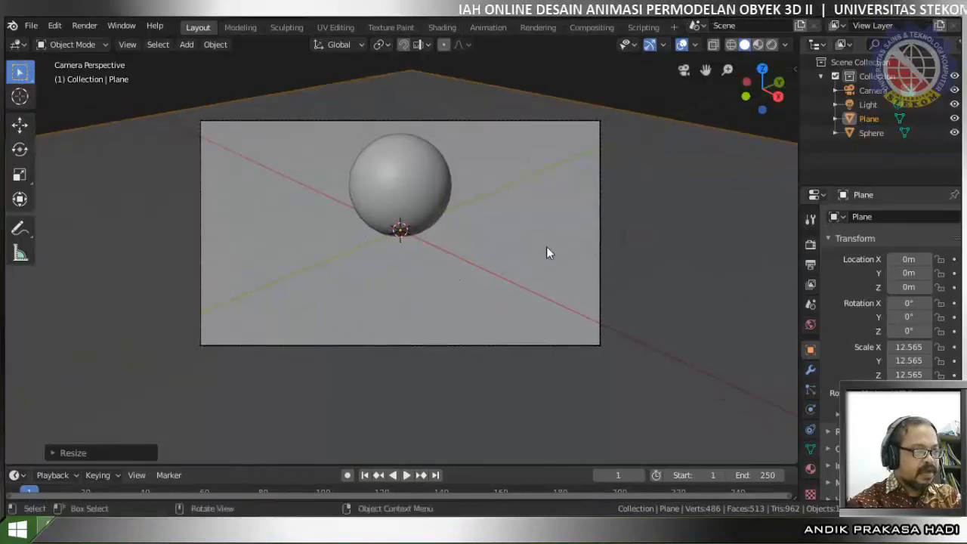
{"action": "key", "text": "n"}
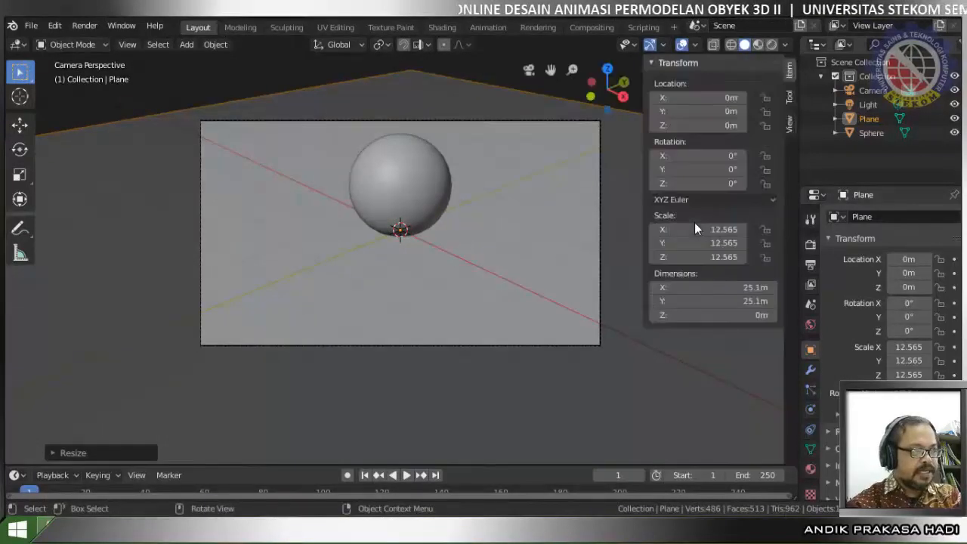
{"action": "left_click", "coordinate": [786, 129]}
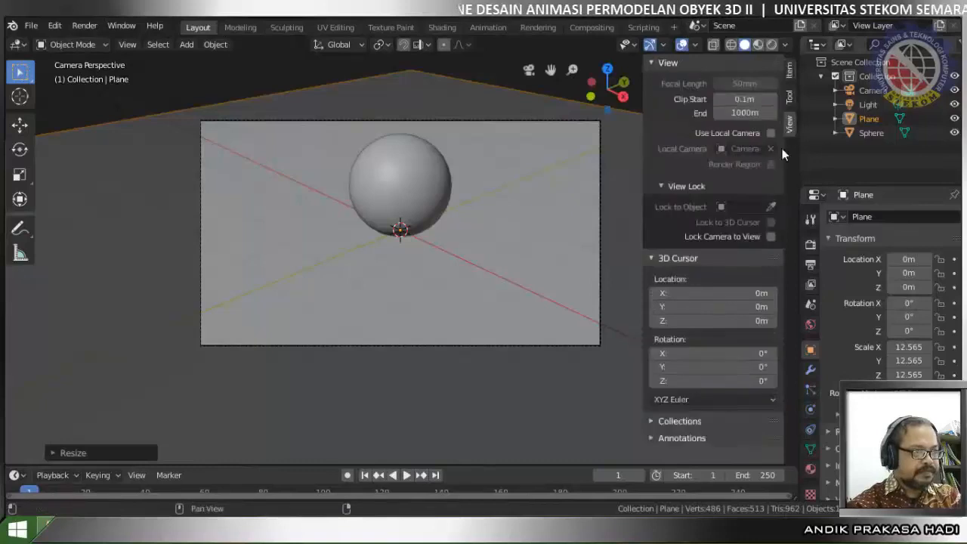
{"action": "left_click", "coordinate": [599, 271]}
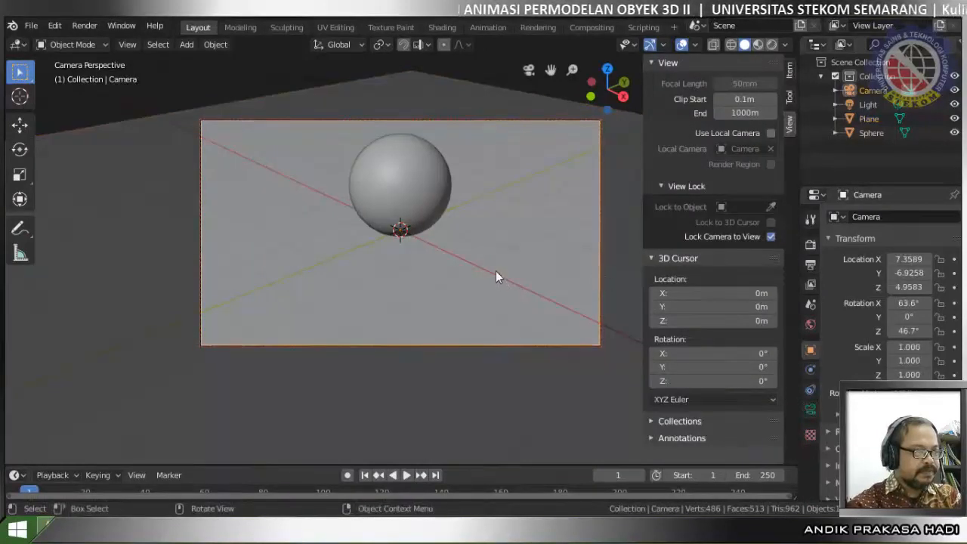
{"action": "middle_click_drag", "start_coordinate": [495, 271], "coordinate": [394, 284], "text": "shift"}
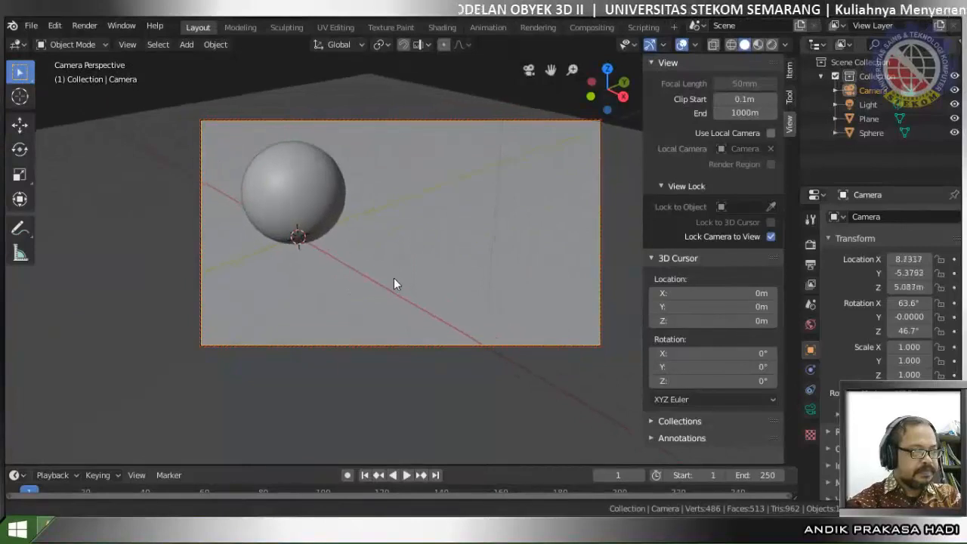
- Scale the sphere down uniformly to about 0.64
{"action": "left_click", "coordinate": [297, 195]}
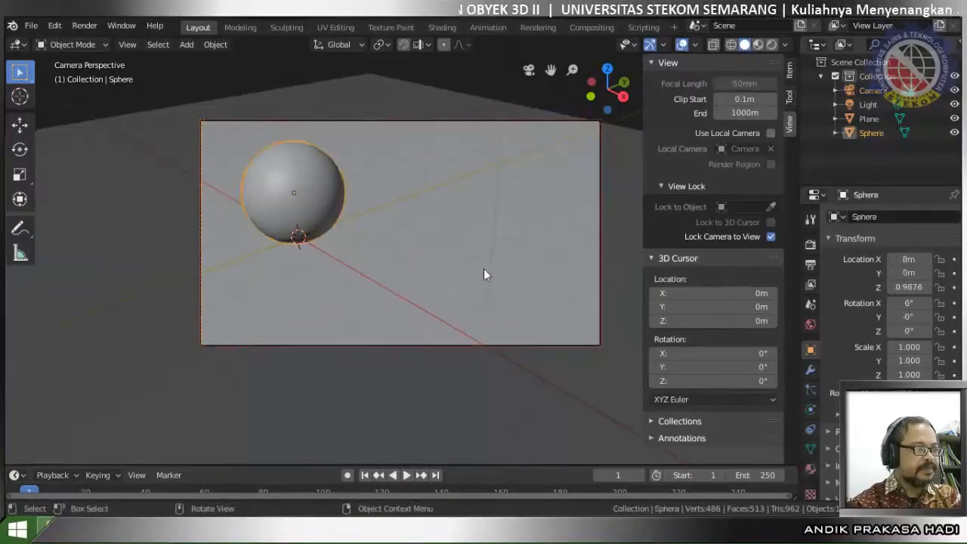
{"action": "left_click", "coordinate": [279, 198]}
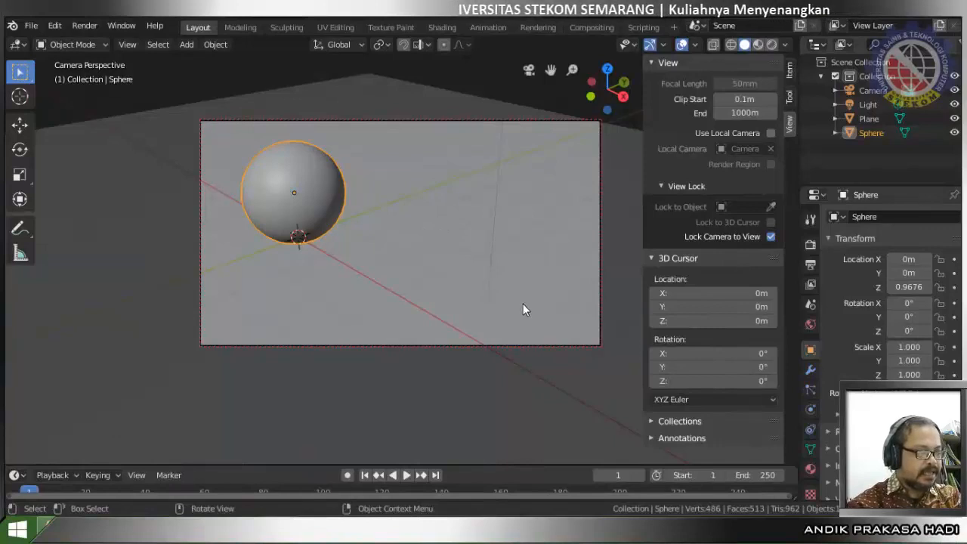
{"action": "key", "text": "s"}
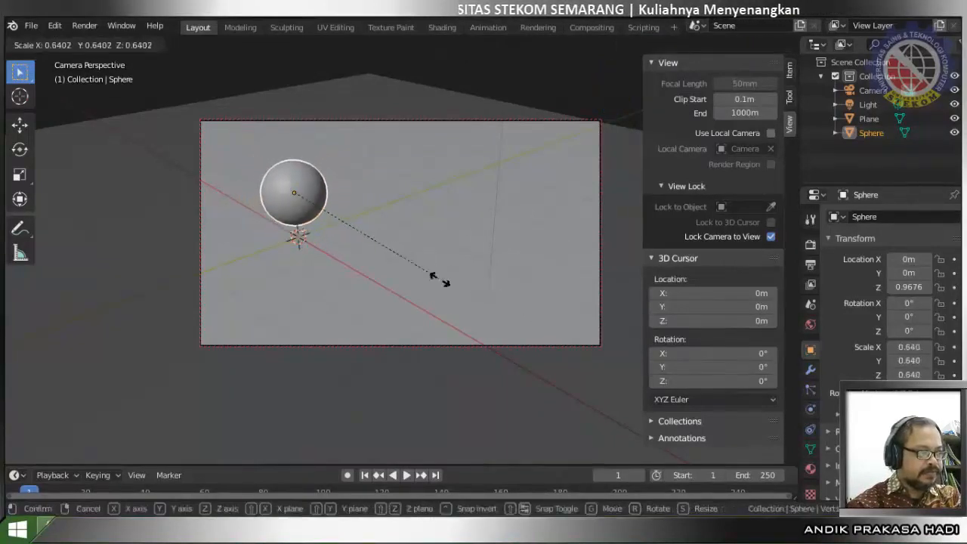
{"action": "left_click", "coordinate": [440, 281]}
- Lower the sphere along the Z axis to about 0.635 m so it rests on the plane, and return to the camera view
{"action": "key", "text": "KP_1"}
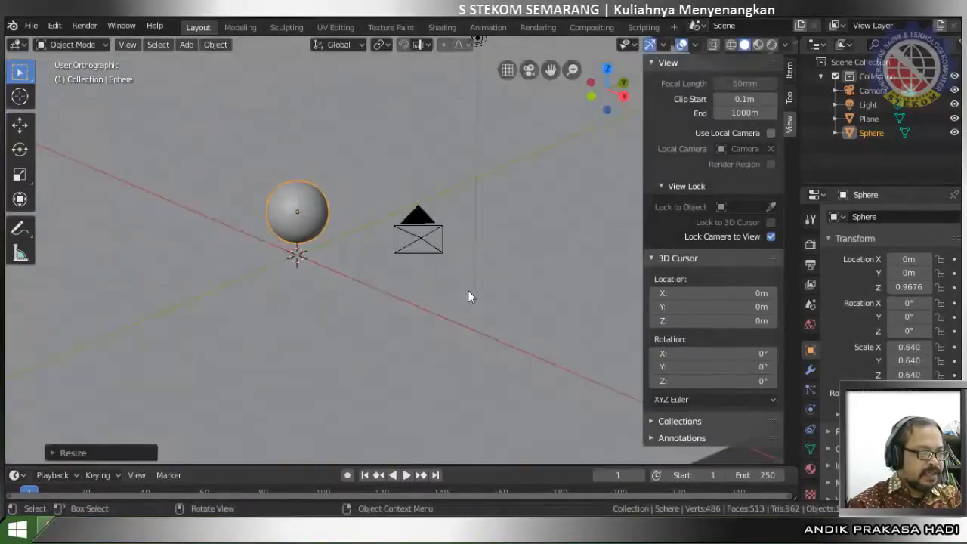
{"action": "scroll", "coordinate": [323, 204], "scroll_direction": "up", "scroll_amount": 6}
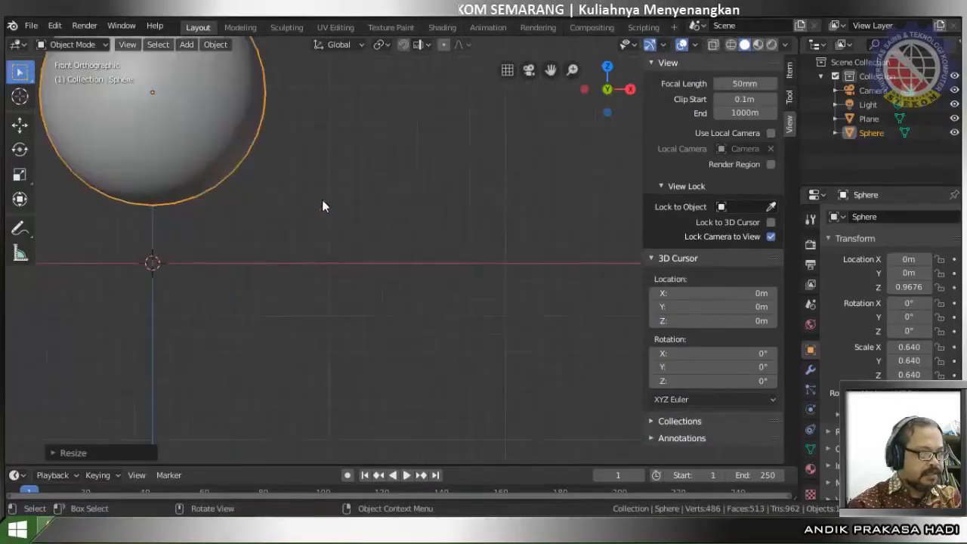
{"action": "middle_click_drag", "start_coordinate": [322, 200], "coordinate": [537, 269], "text": "shift"}
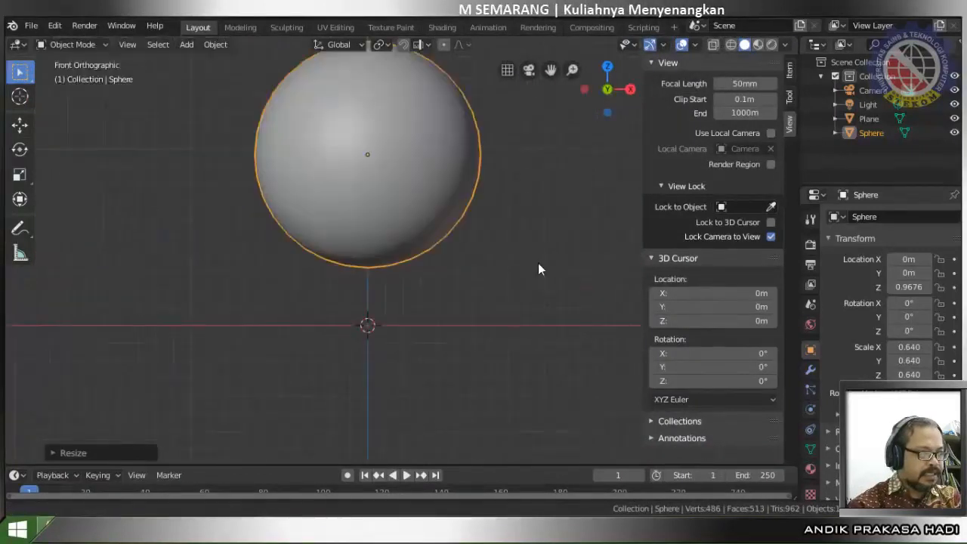
{"action": "key", "text": "g"}
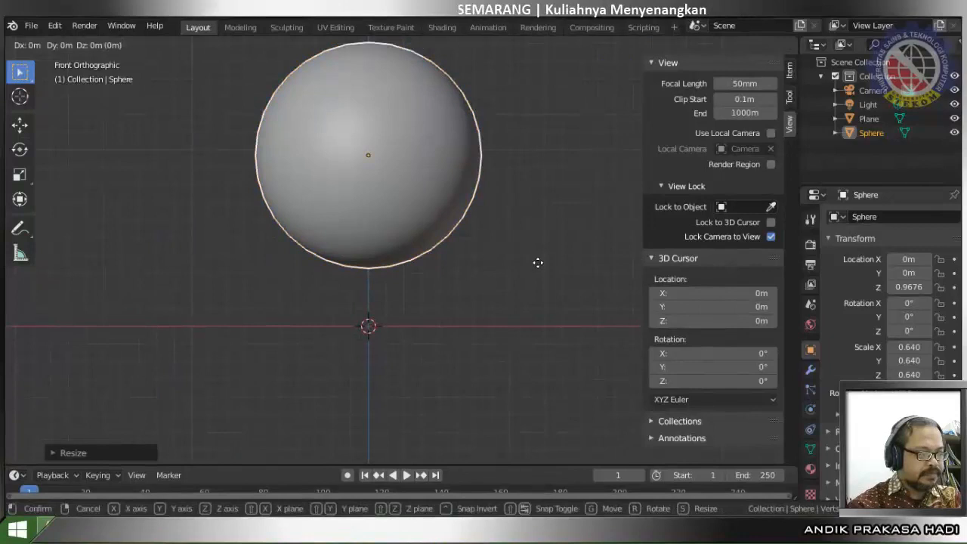
{"action": "key", "text": "z"}
{"action": "left_click", "coordinate": [492, 320]}
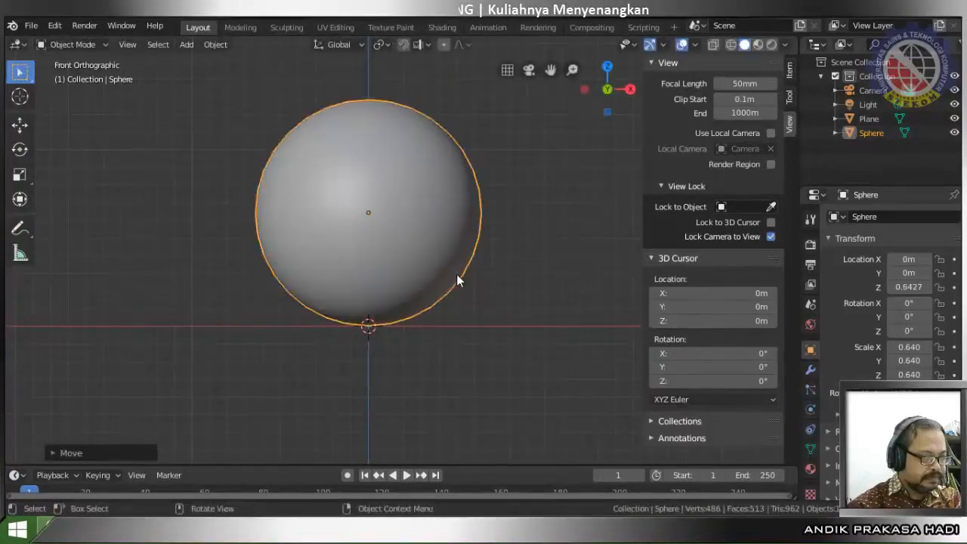
{"action": "scroll", "coordinate": [457, 280], "scroll_direction": "up", "scroll_amount": 5}
{"action": "key", "text": "g"}
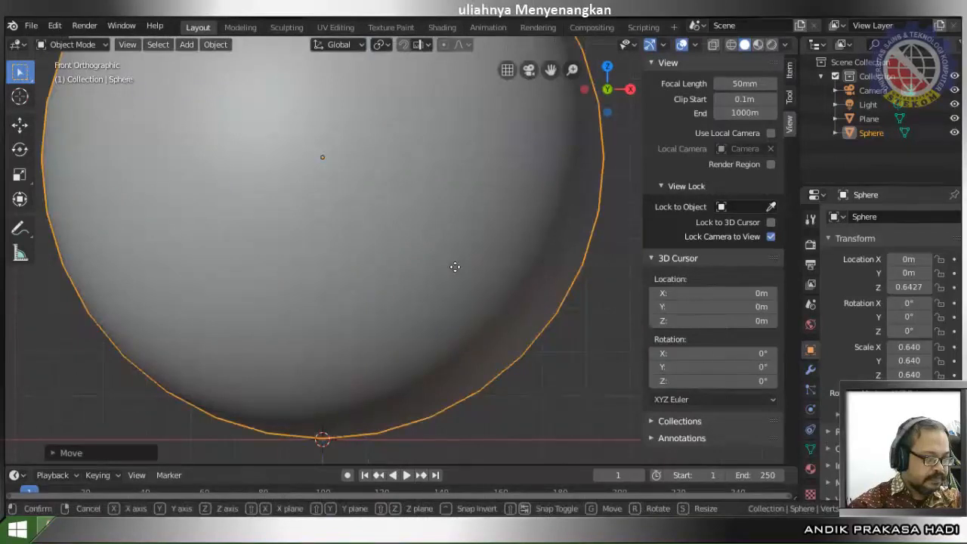
{"action": "left_click", "coordinate": [455, 277]}
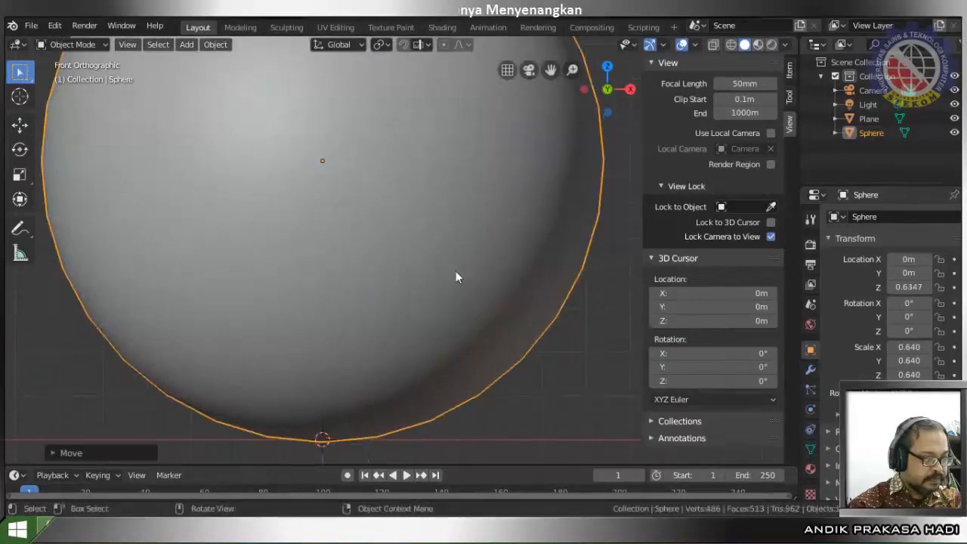
{"action": "key", "text": "KP_0"}
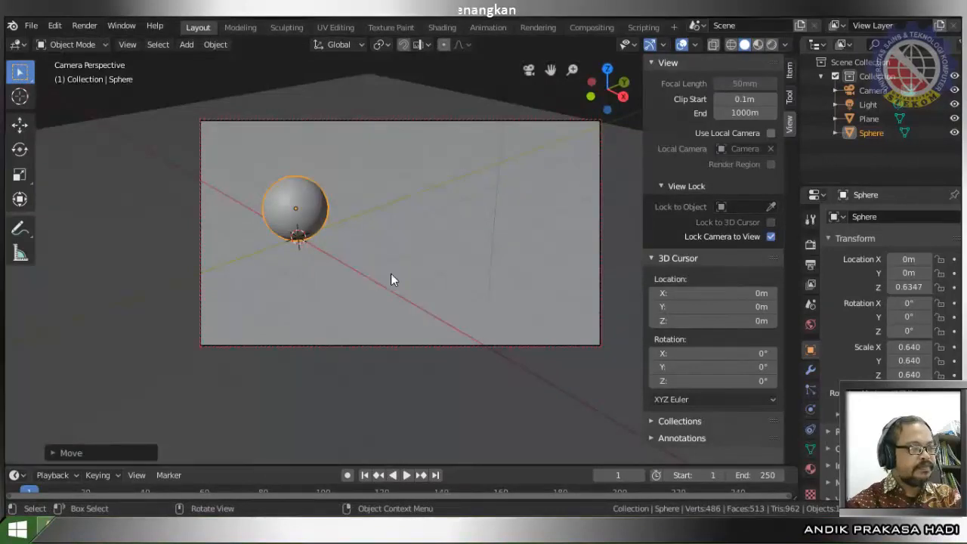
- Shift the locked camera view so the sphere sits closer to the frame's upper-left corner, and hide the sidebar
{"action": "middle_click_drag", "start_coordinate": [390, 274], "coordinate": [620, 249]}
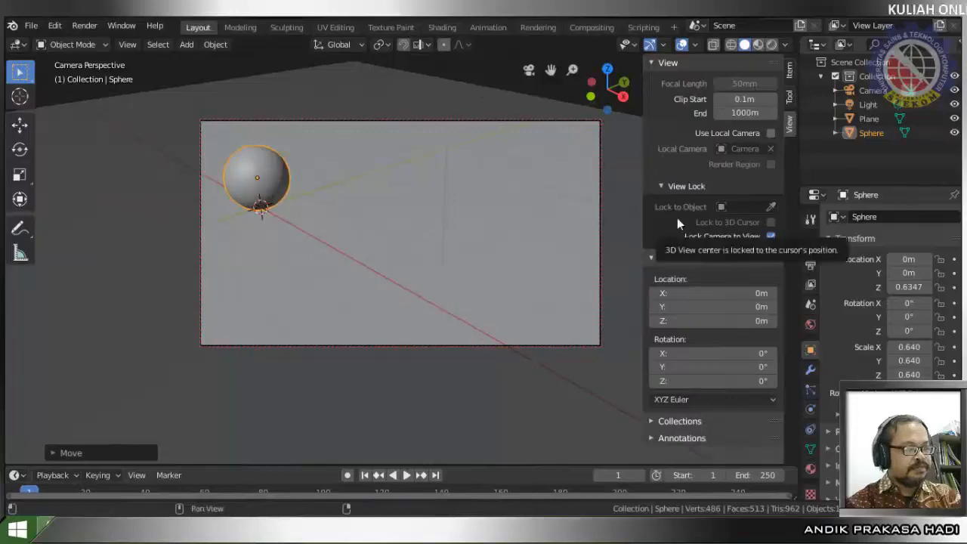
{"action": "key", "text": "n"}
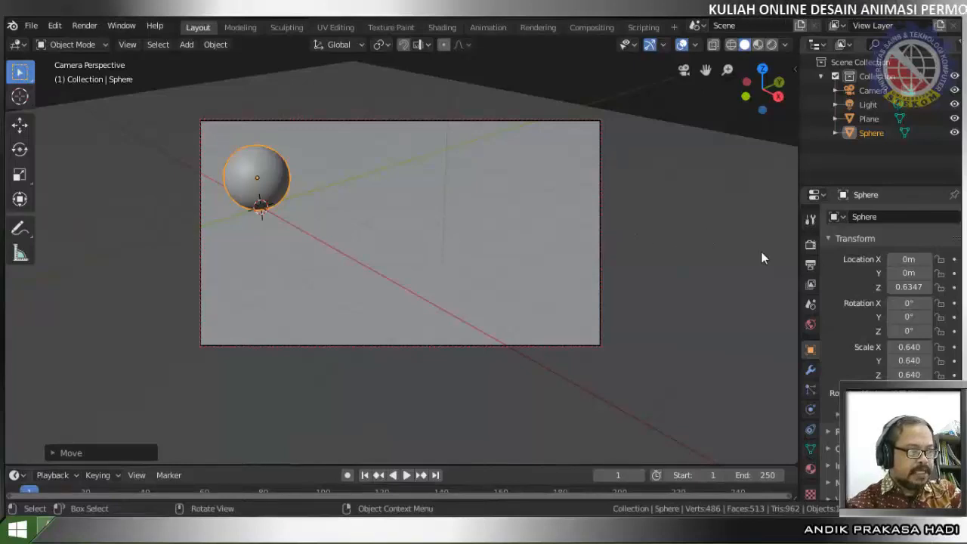
- Set the render output resolution to 640 px in X and 320 px in Y
{"action": "left_click", "coordinate": [809, 244]}
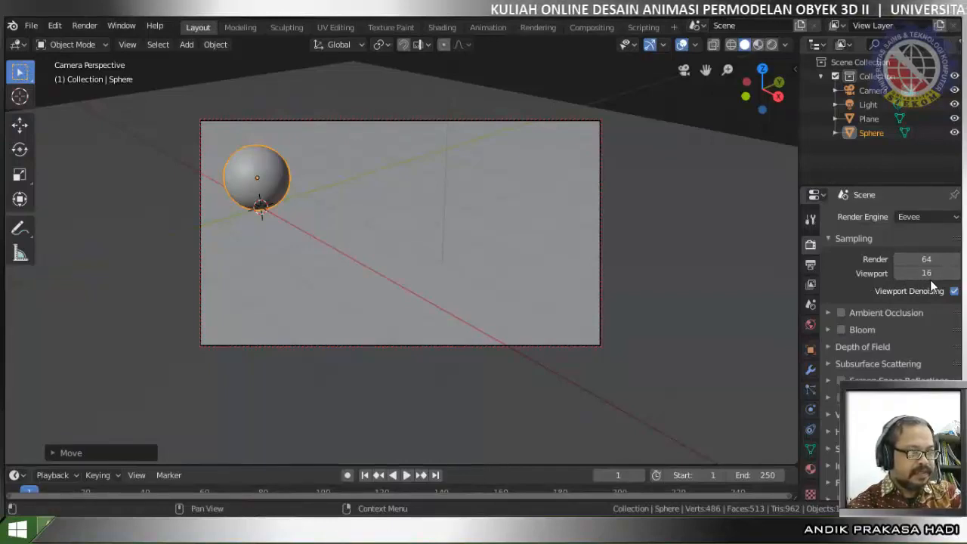
{"action": "left_click", "coordinate": [811, 265]}
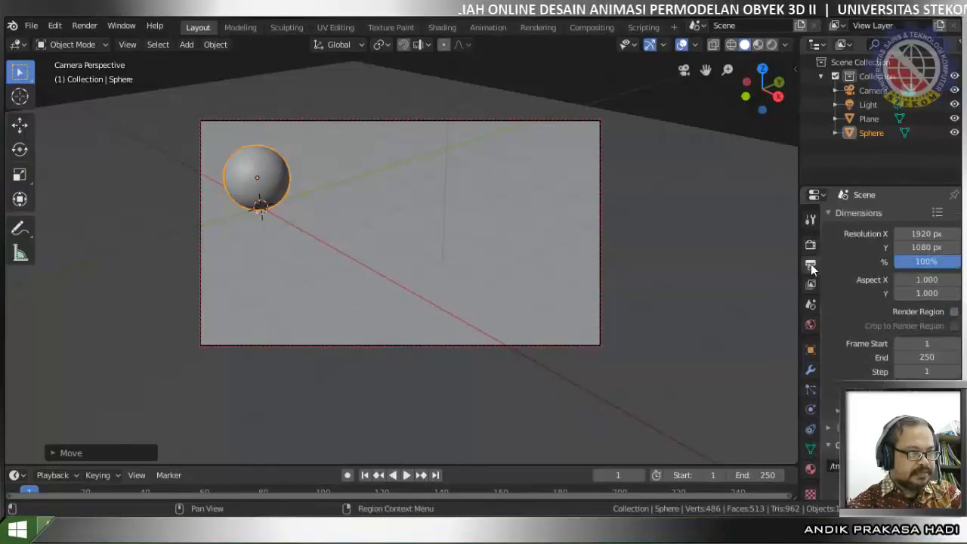
{"action": "left_click", "coordinate": [921, 234]}
{"action": "type", "text": "6"}
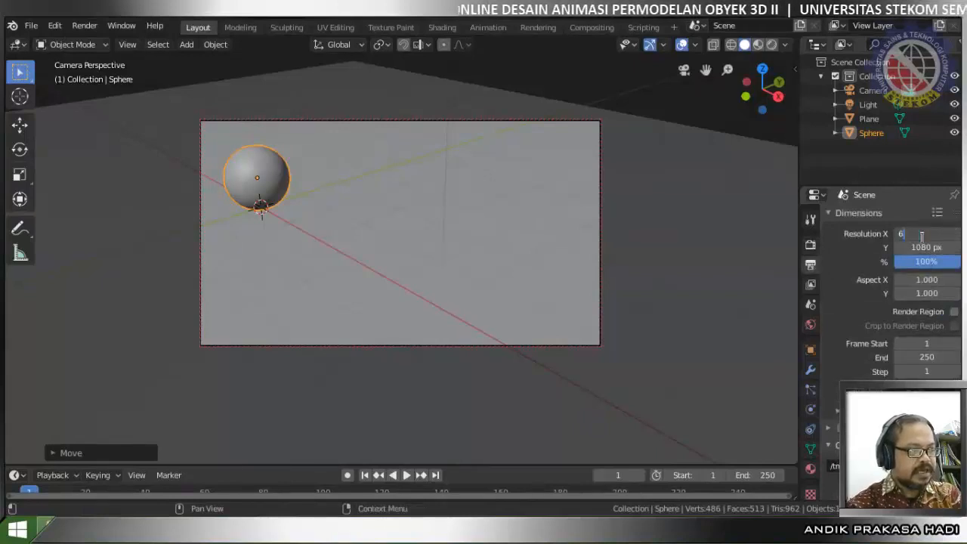
{"action": "type", "text": "40"}
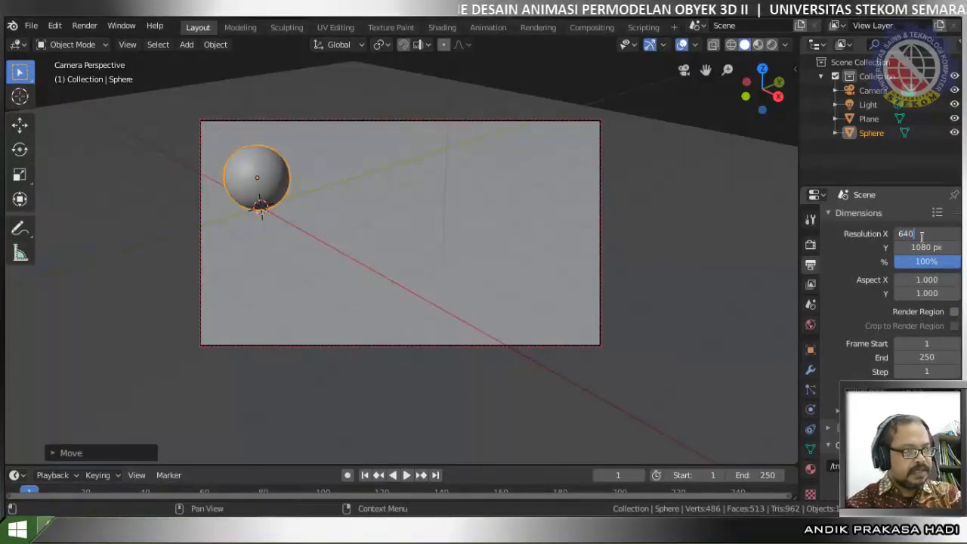
{"action": "key", "text": "Tab"}
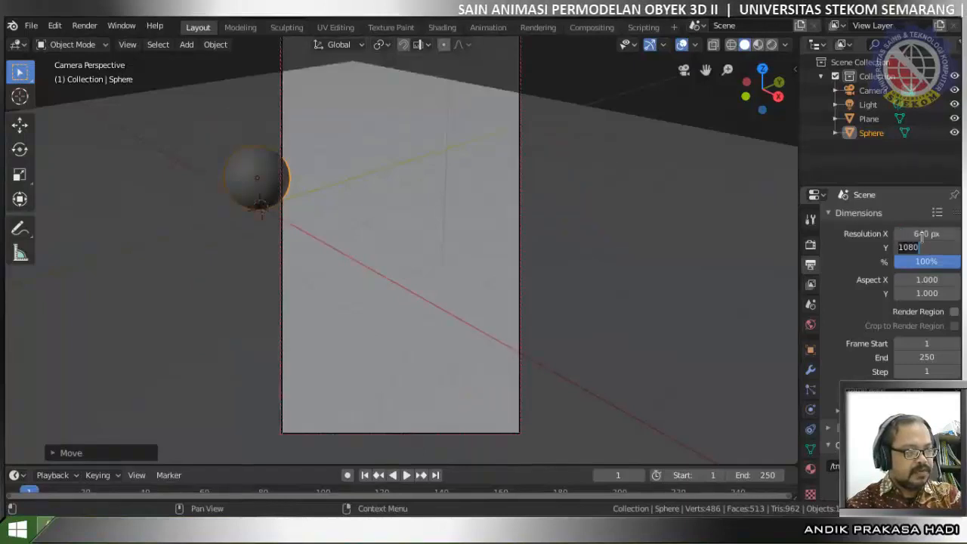
{"action": "type", "text": "320"}
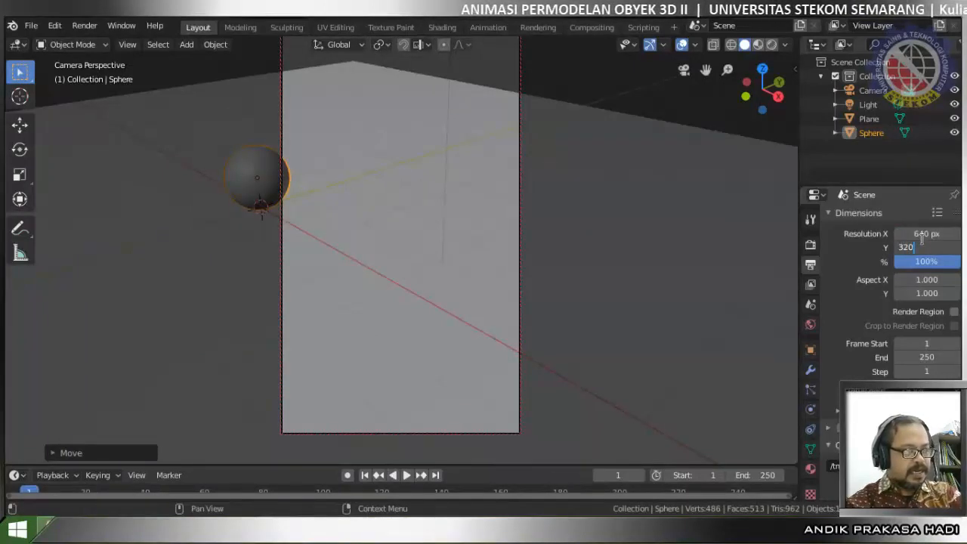
{"action": "key", "text": "Return"}
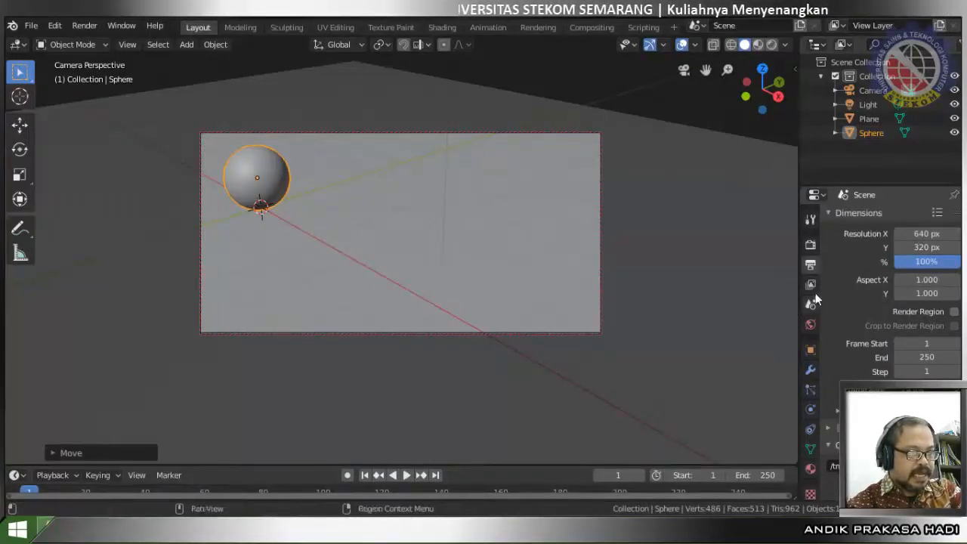
- Enlarge the timeline area and set the animation's end frame to 120
{"action": "left_click", "coordinate": [811, 244]}
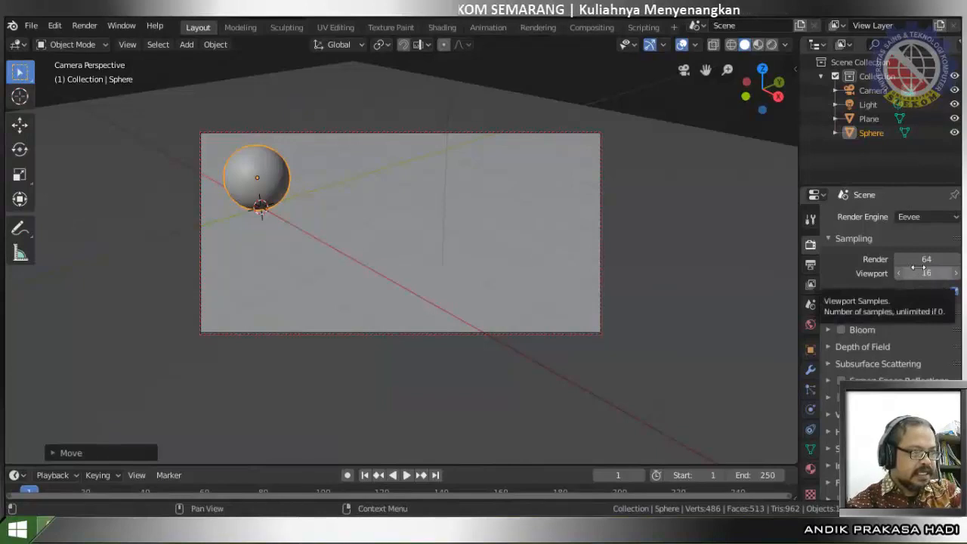
{"action": "left_click", "coordinate": [810, 271]}
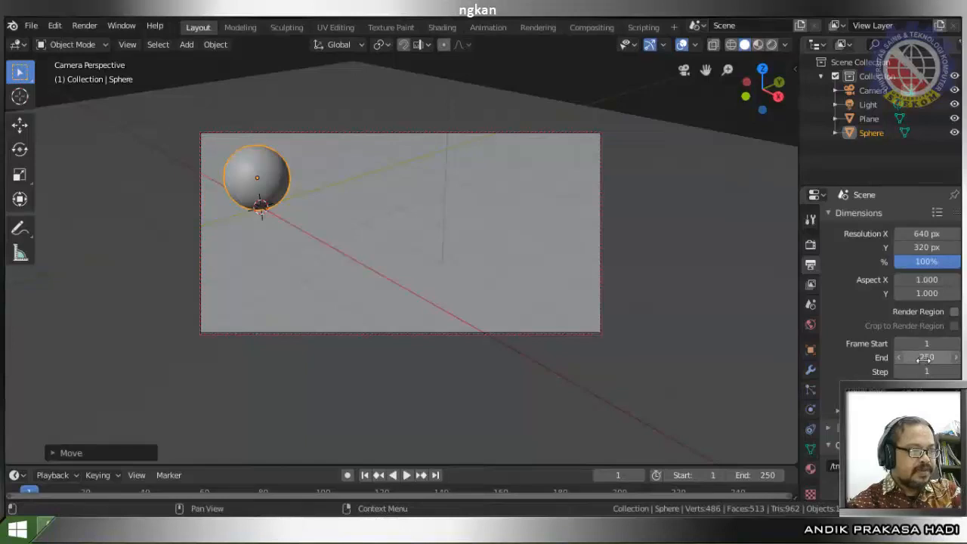
{"action": "left_click_drag", "start_coordinate": [489, 466], "coordinate": [506, 418]}
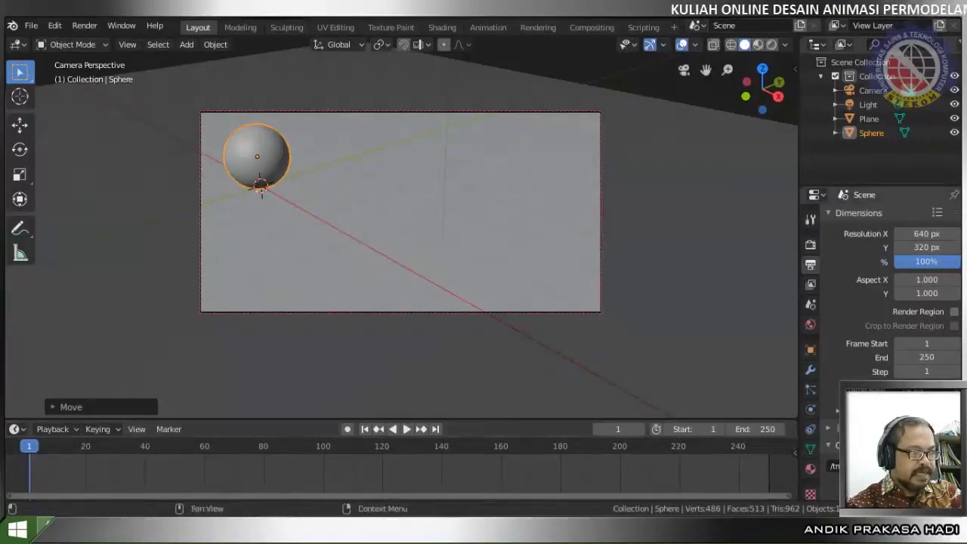
{"action": "double_click", "coordinate": [923, 357]}
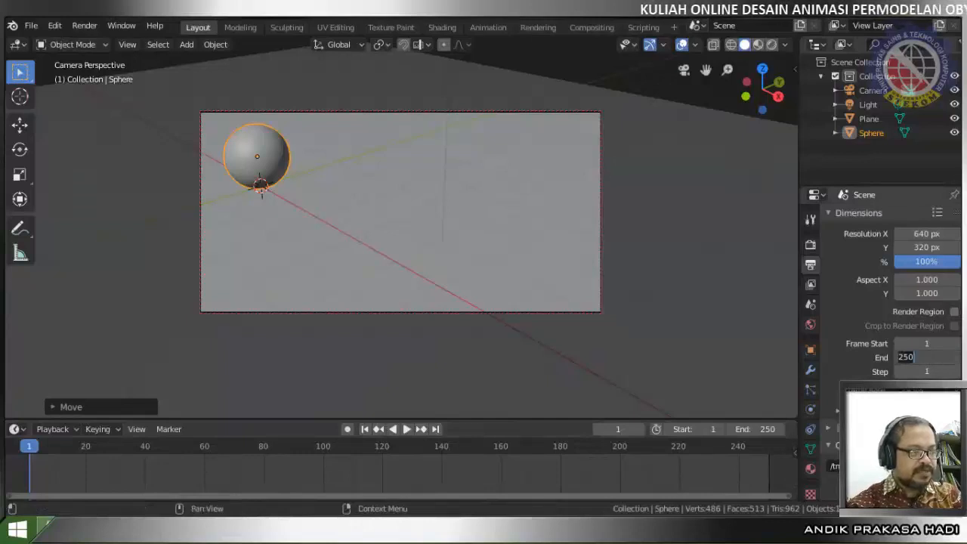
{"action": "type", "text": "1"}
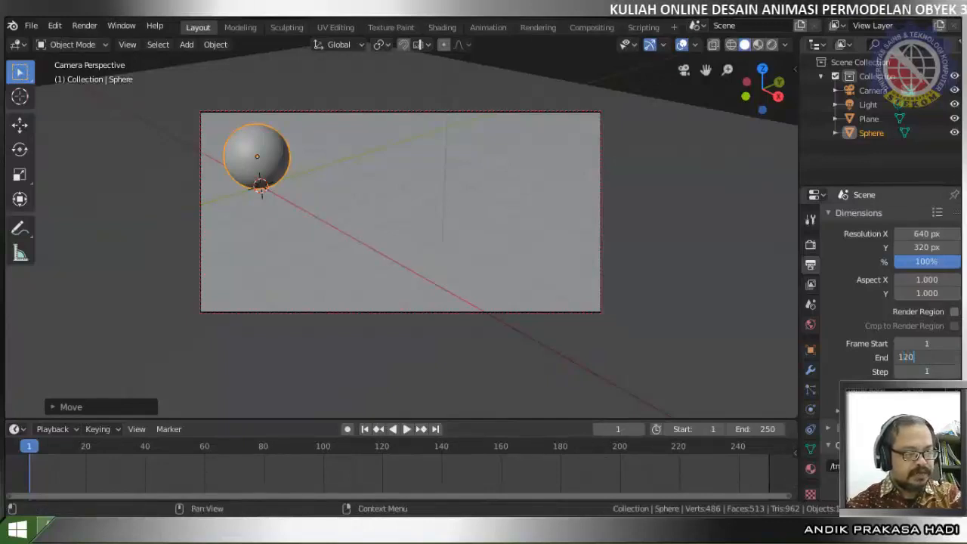
{"action": "type", "text": "20"}
{"action": "key", "text": "Return"}
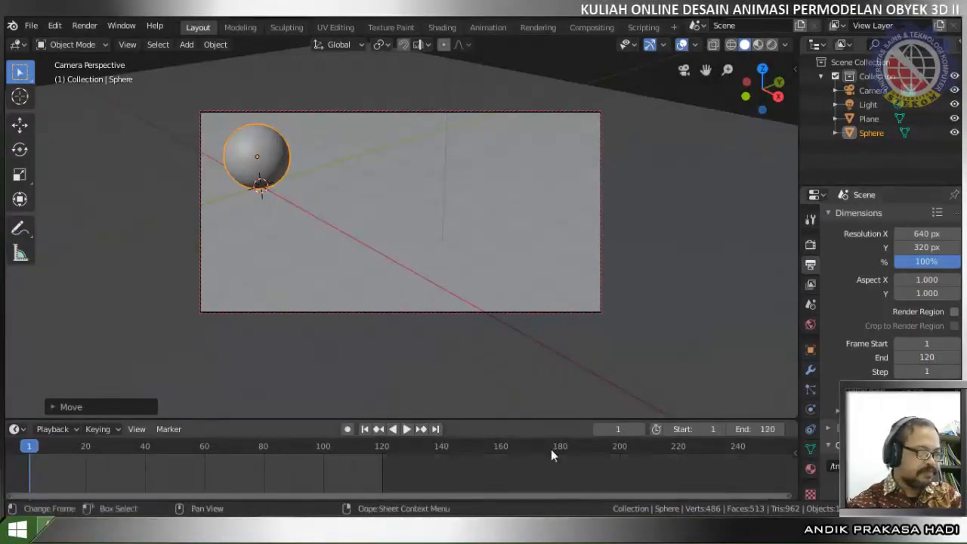
- Fit the timeline view to the full animation range from frame 1 to 120
{"action": "scroll", "coordinate": [208, 481], "scroll_direction": "up", "scroll_amount": 1}
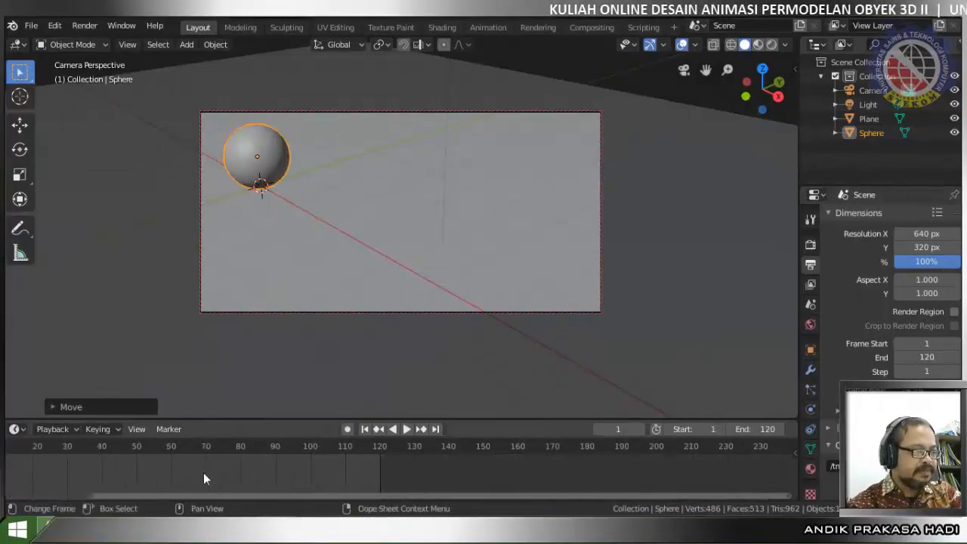
{"action": "scroll", "coordinate": [204, 472], "scroll_direction": "up", "scroll_amount": 1}
{"action": "scroll", "coordinate": [96, 476], "scroll_direction": "up", "scroll_amount": 2}
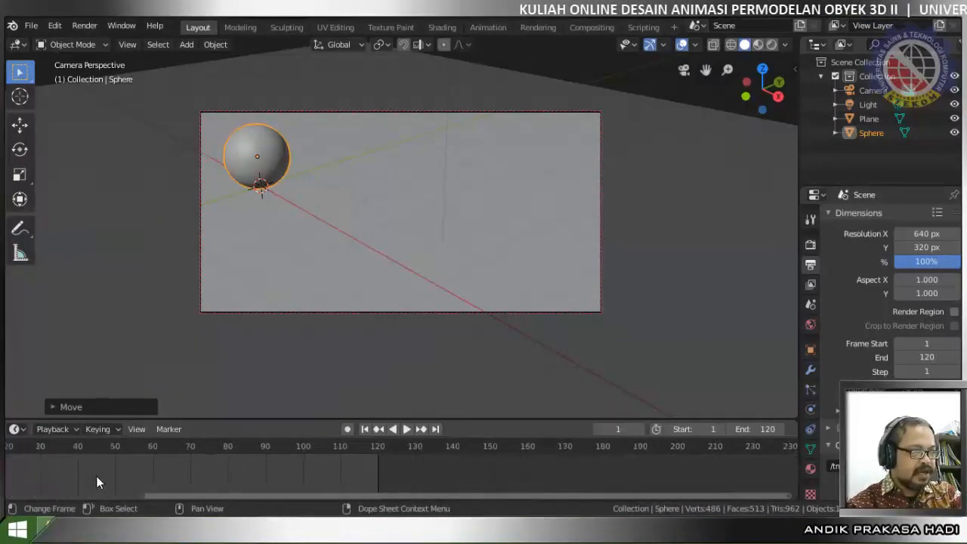
{"action": "left_click_drag", "start_coordinate": [414, 493], "coordinate": [260, 509]}
{"action": "scroll", "coordinate": [244, 487], "scroll_direction": "up", "scroll_amount": 2}
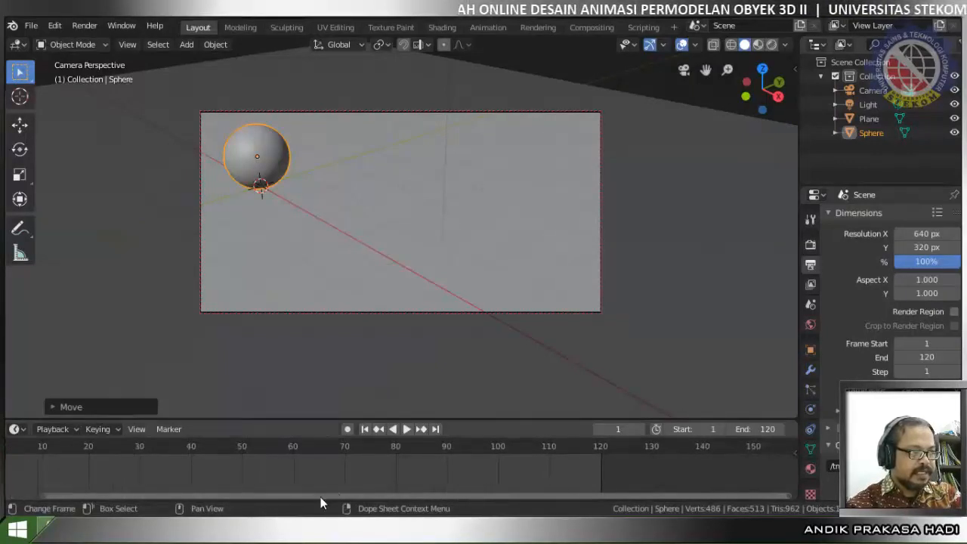
{"action": "left_click_drag", "start_coordinate": [325, 494], "coordinate": [205, 501]}
{"action": "key", "text": "Home"}
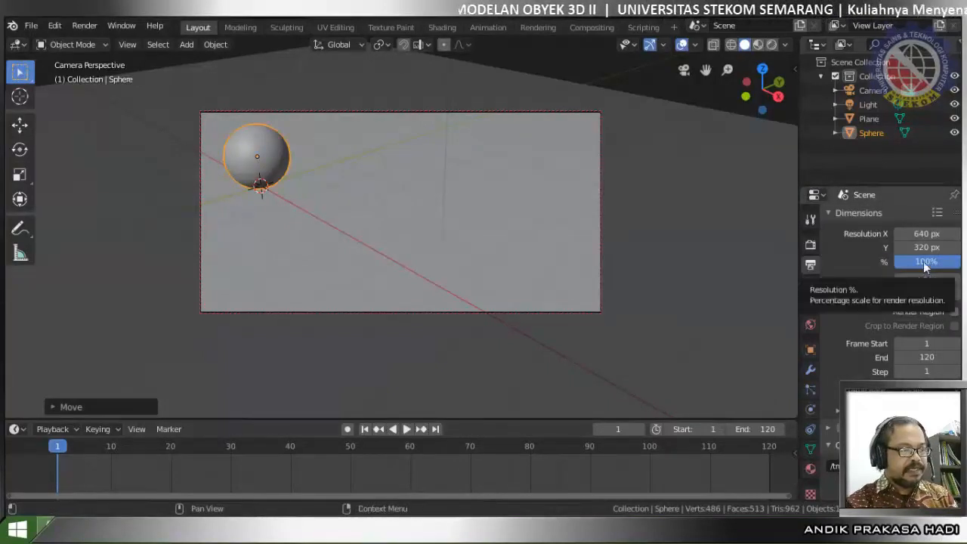
- Choose C:\tmp\ as the folder for the render output
{"action": "scroll", "coordinate": [924, 368], "scroll_direction": "down", "scroll_amount": 5}
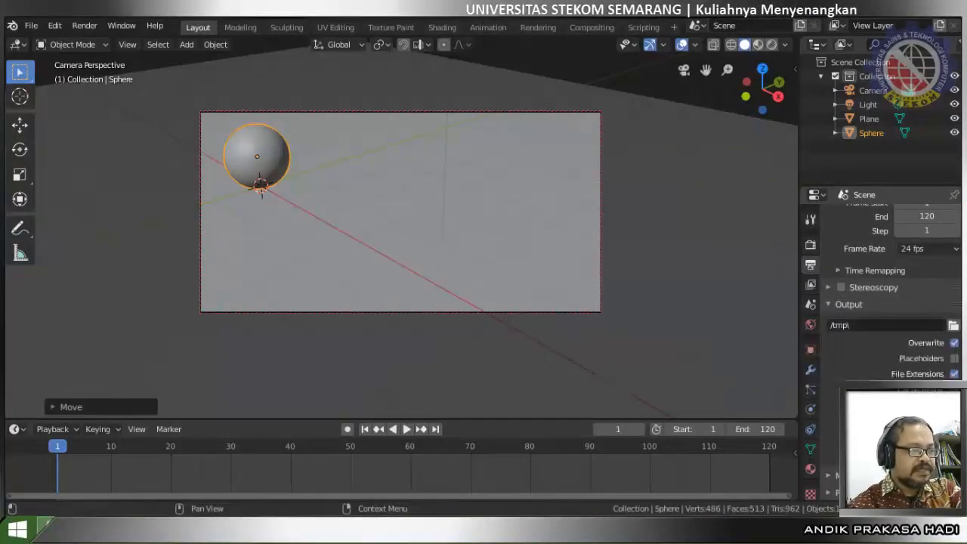
{"action": "left_click", "coordinate": [952, 325]}
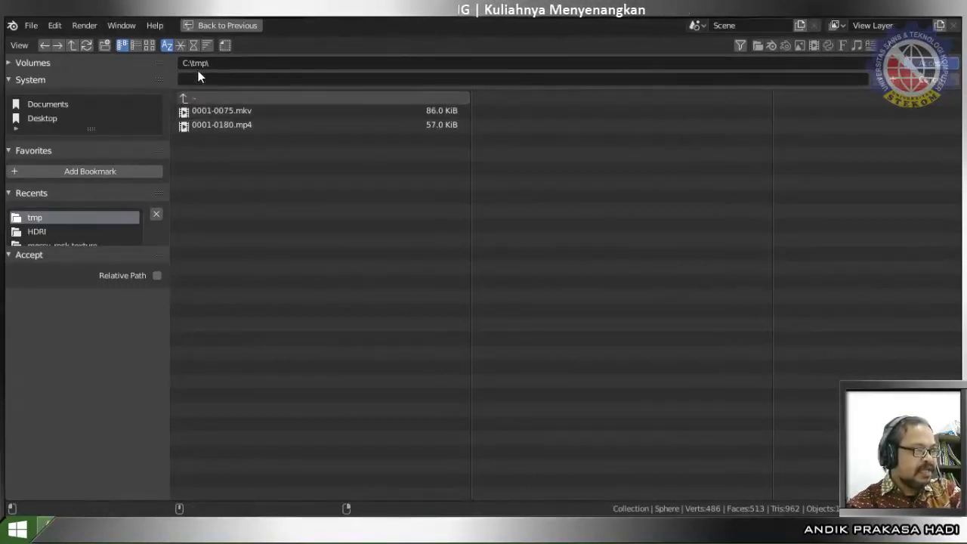
{"action": "left_click", "coordinate": [941, 66]}
- Set the output file format to the AVI JPEG movie format
{"action": "scroll", "coordinate": [891, 295], "scroll_direction": "down", "scroll_amount": 5}
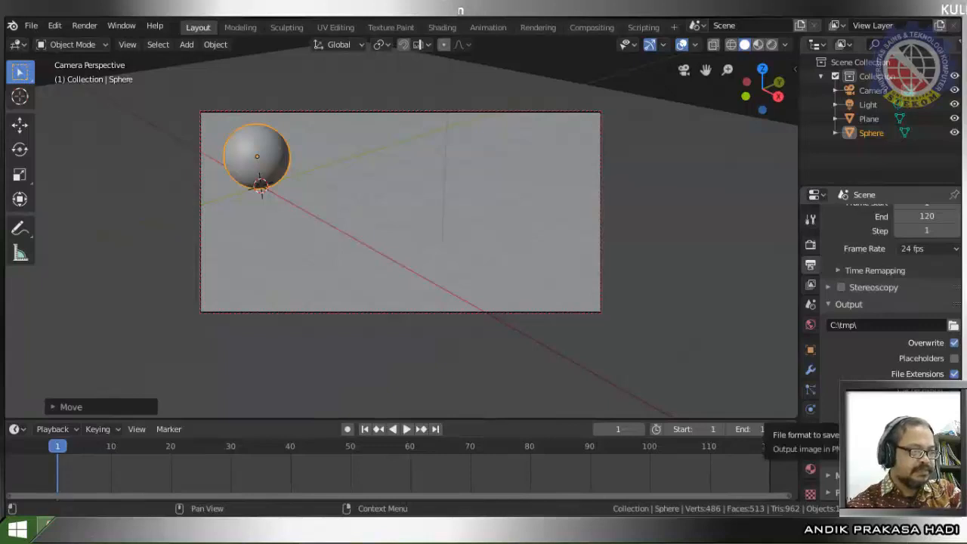
{"action": "left_click", "coordinate": [891, 411]}
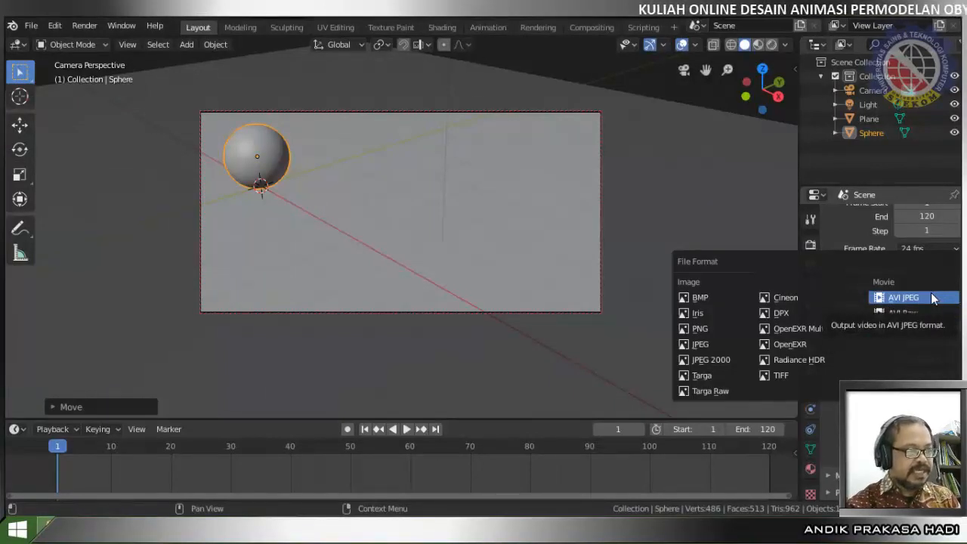
{"action": "left_click", "coordinate": [932, 297]}
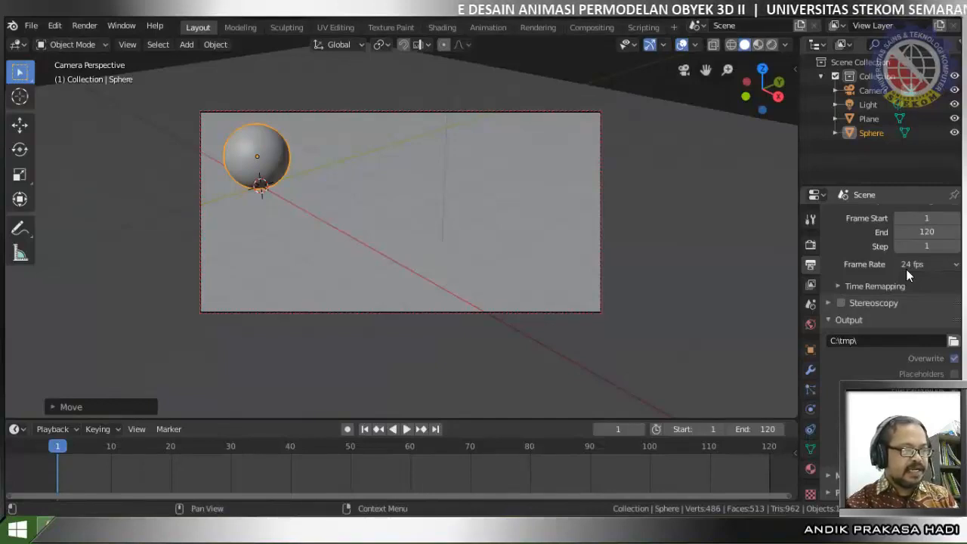
{"action": "scroll", "coordinate": [905, 269], "scroll_direction": "up", "scroll_amount": 5}
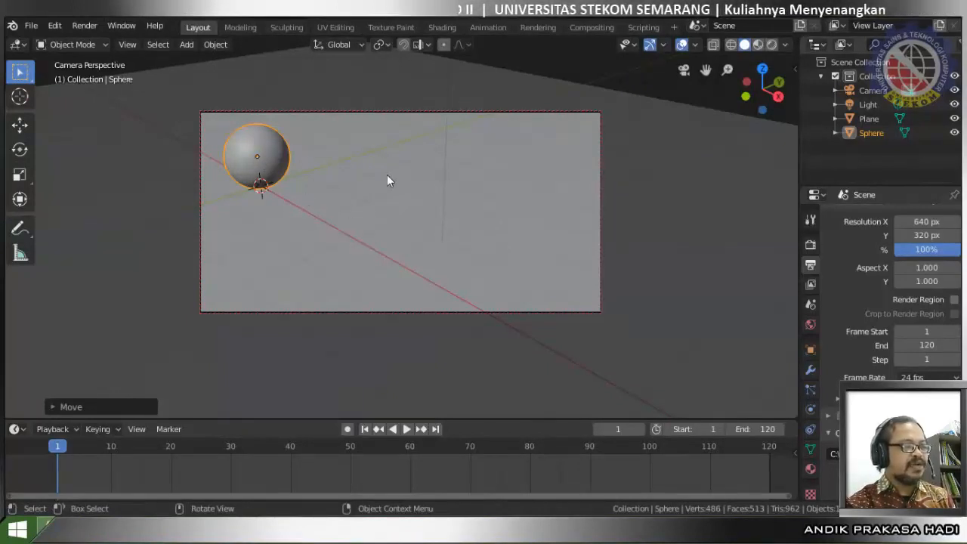
- Add a material slot to the floor plane and create a new material in it
{"action": "left_click", "coordinate": [425, 183]}
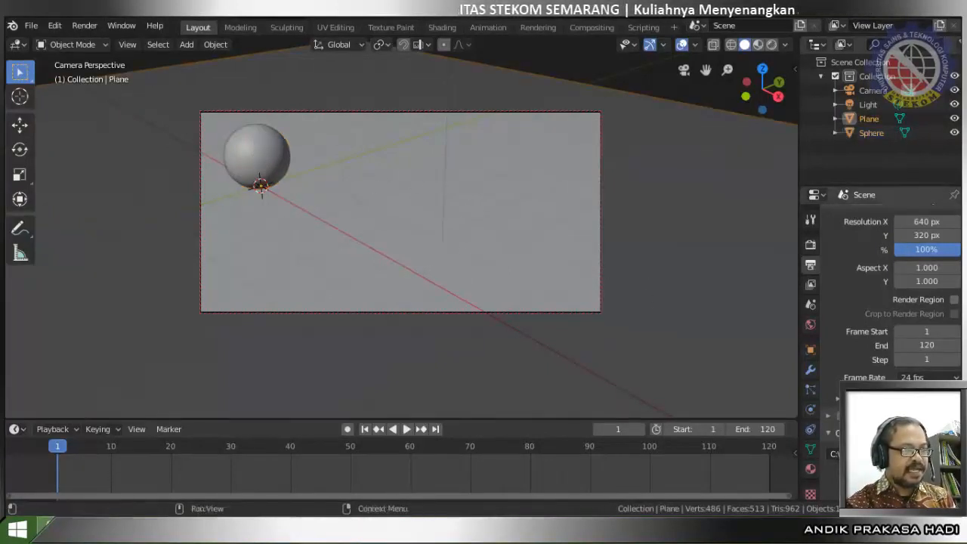
{"action": "left_click", "coordinate": [809, 494]}
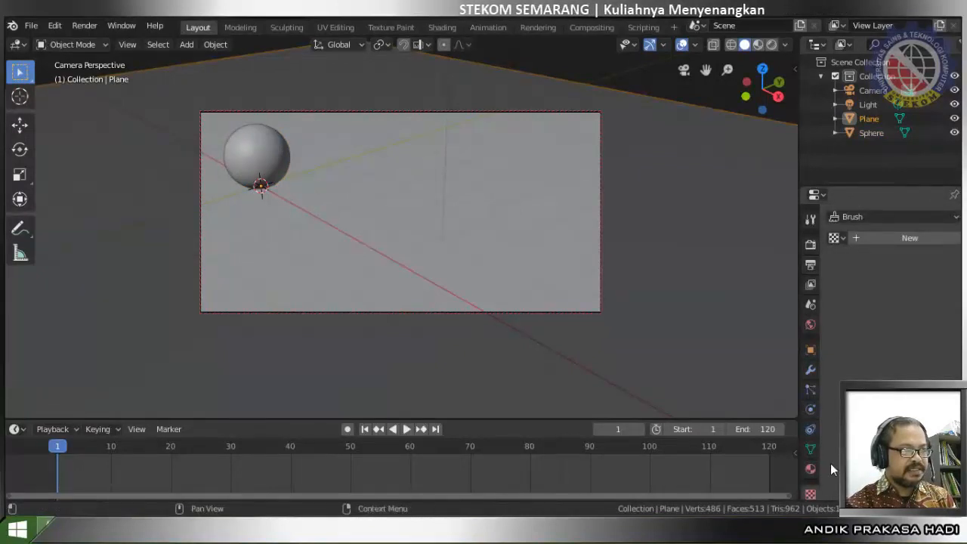
{"action": "left_click", "coordinate": [809, 468]}
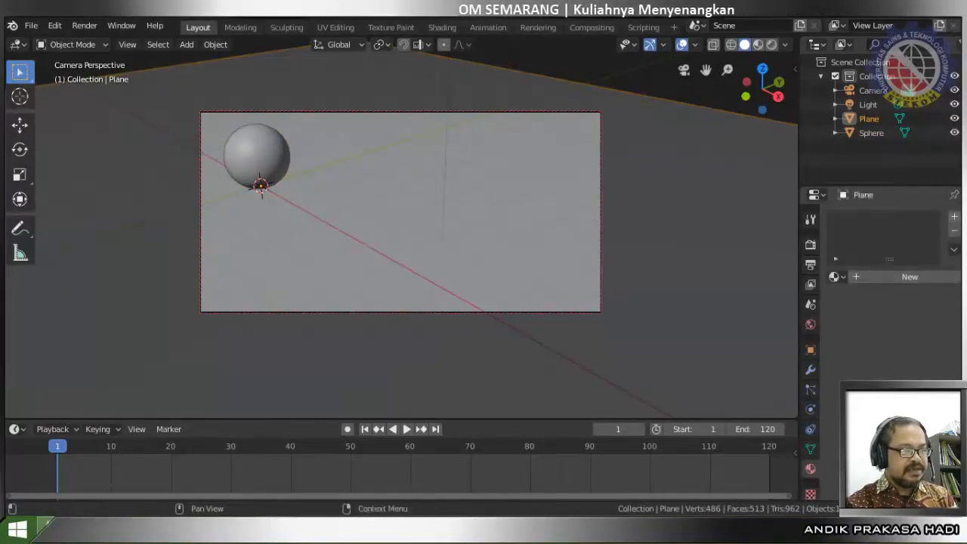
{"action": "left_click", "coordinate": [954, 216]}
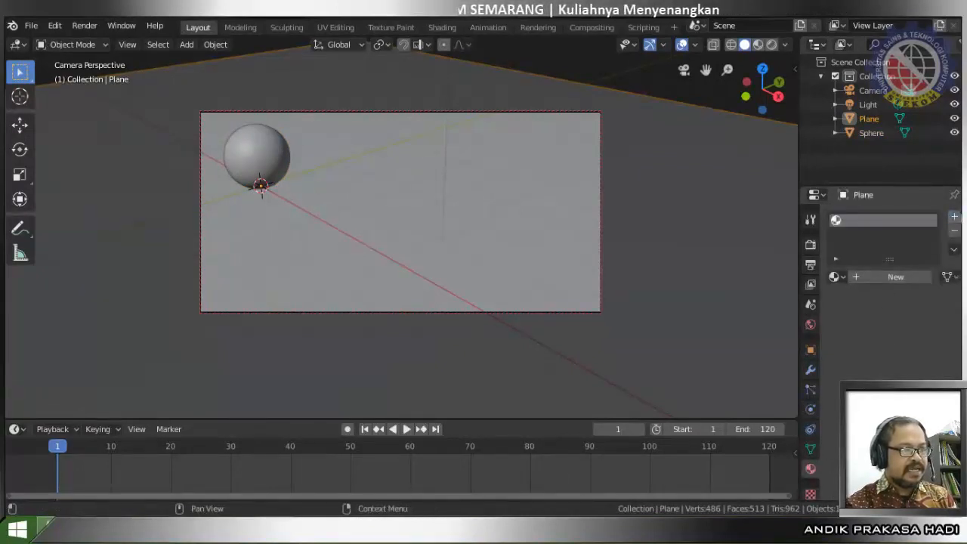
{"action": "left_click", "coordinate": [903, 277]}
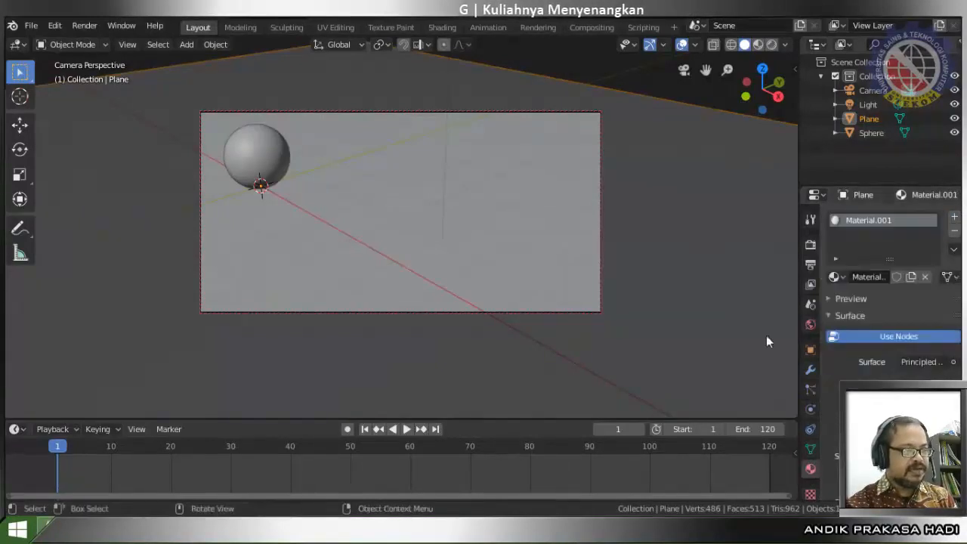
- Set the plane material's base color to a slightly darkened blue with hue about 0.606 and saturation about 0.475
{"action": "left_click", "coordinate": [906, 421]}
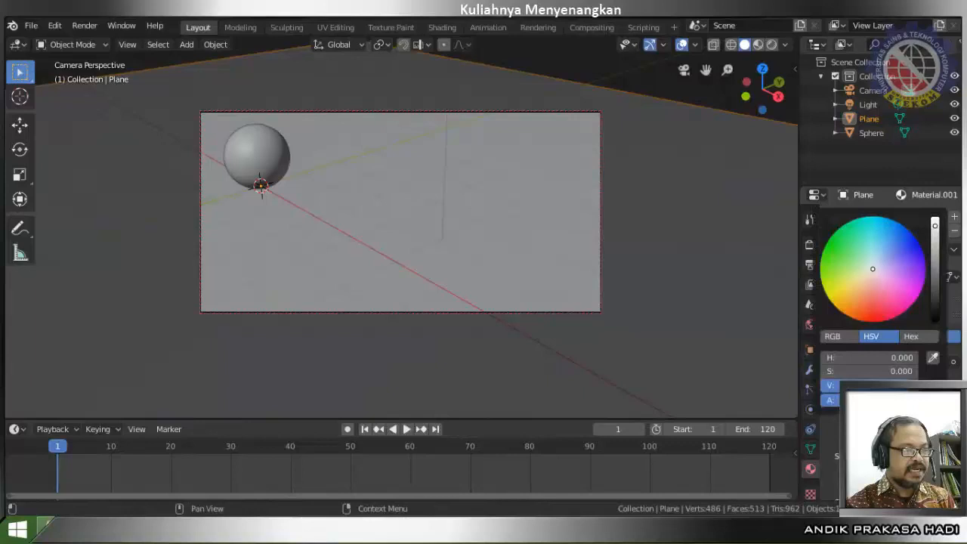
{"action": "left_click", "coordinate": [889, 255]}
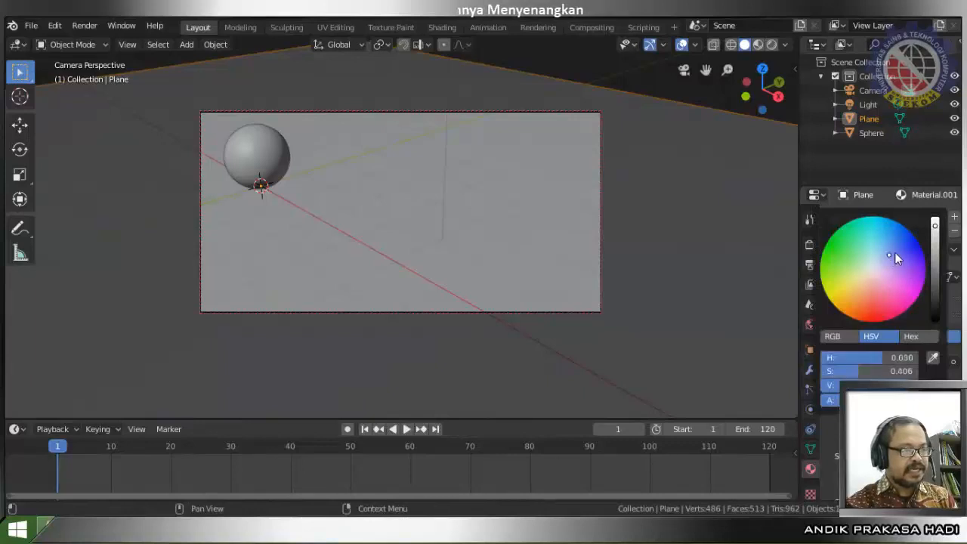
{"action": "left_click", "coordinate": [888, 250]}
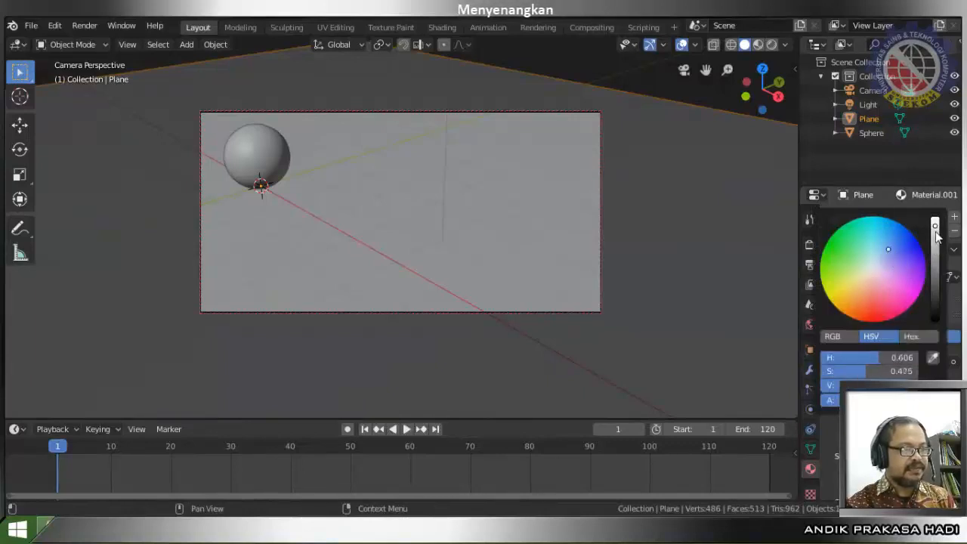
{"action": "left_click_drag", "start_coordinate": [934, 227], "coordinate": [934, 244]}
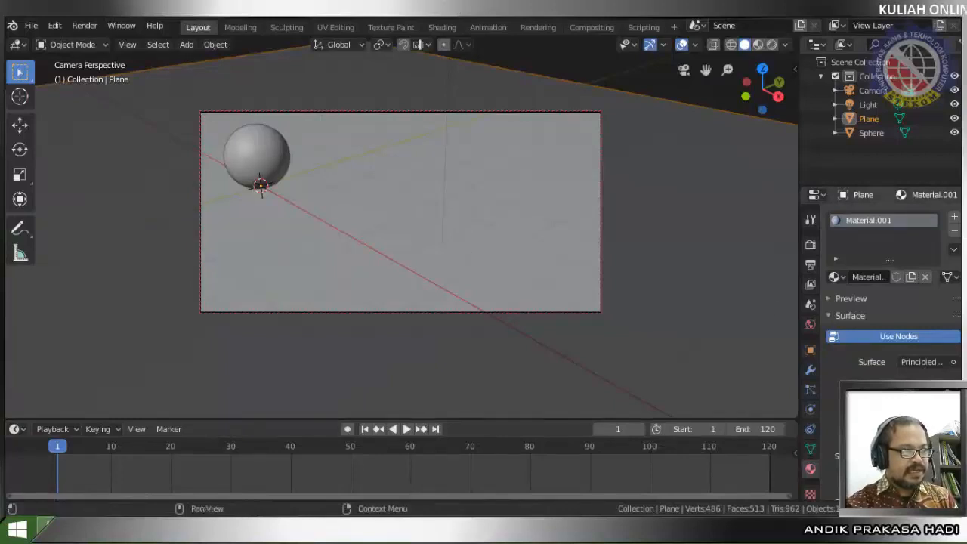
{"action": "scroll", "coordinate": [891, 302], "scroll_direction": "down", "scroll_amount": 5}
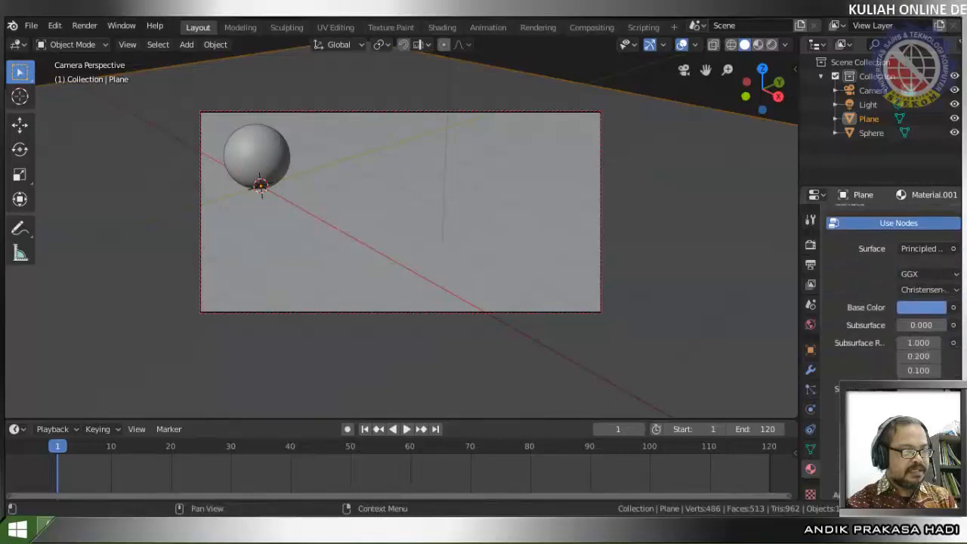
- Select the sphere, add a material slot to it and create a new material in that slot
{"action": "scroll", "coordinate": [920, 367], "scroll_direction": "down", "scroll_amount": 2}
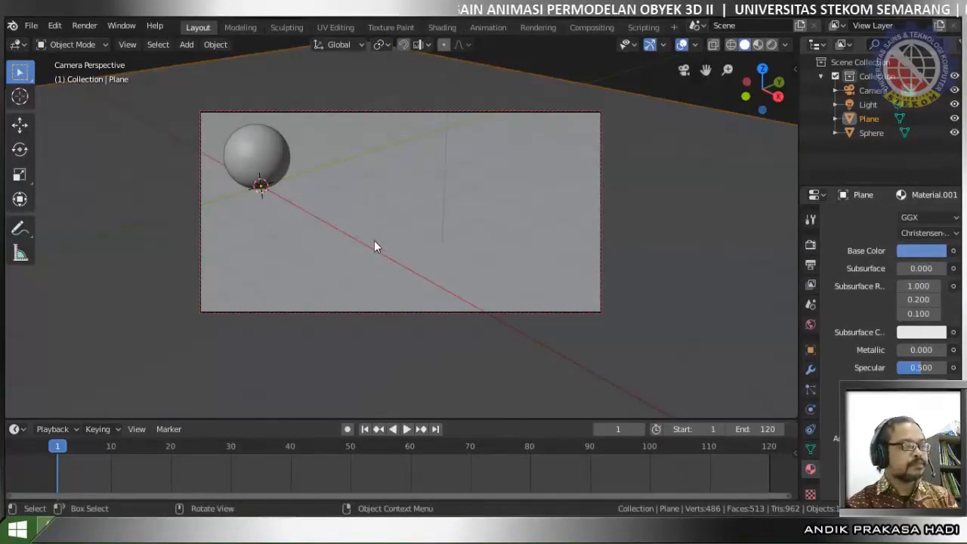
{"action": "left_click", "coordinate": [269, 155]}
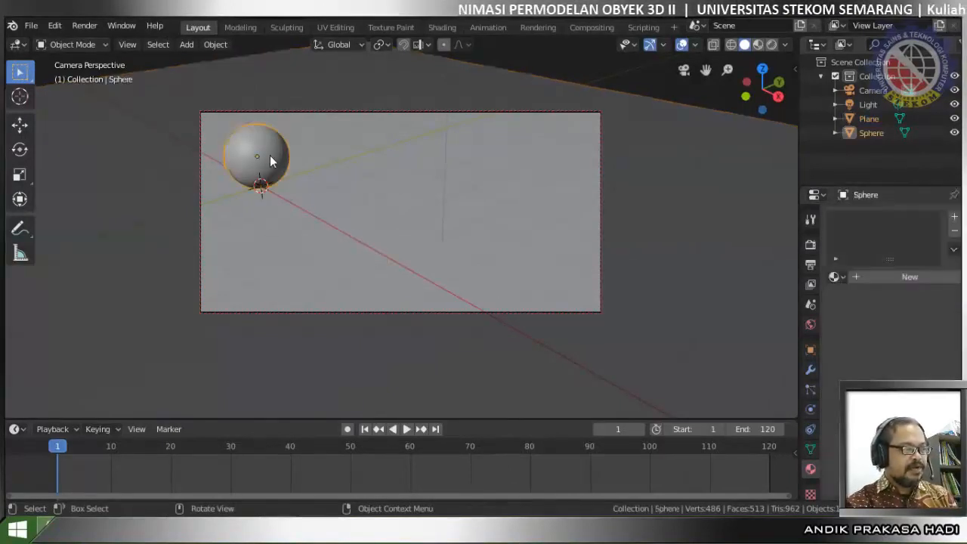
{"action": "left_click", "coordinate": [953, 217]}
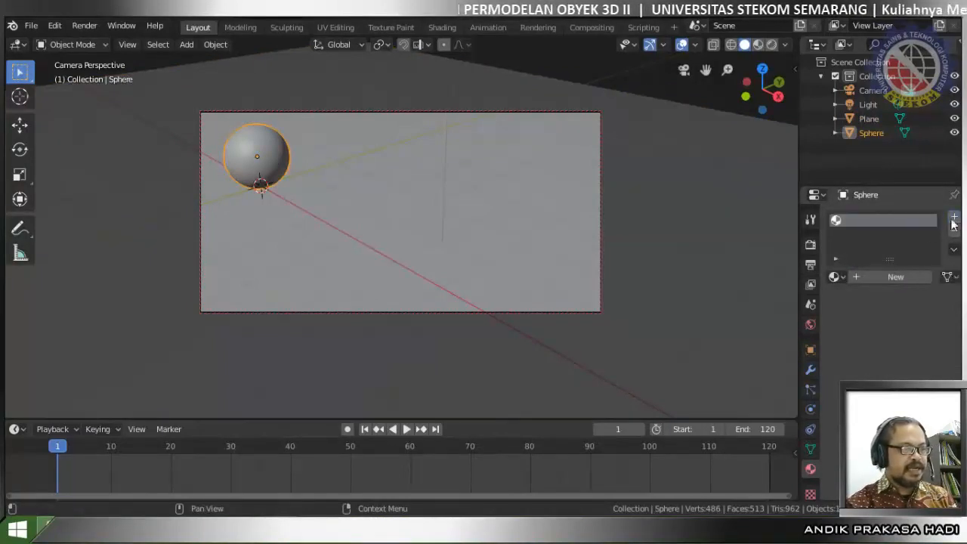
{"action": "left_click", "coordinate": [884, 277]}
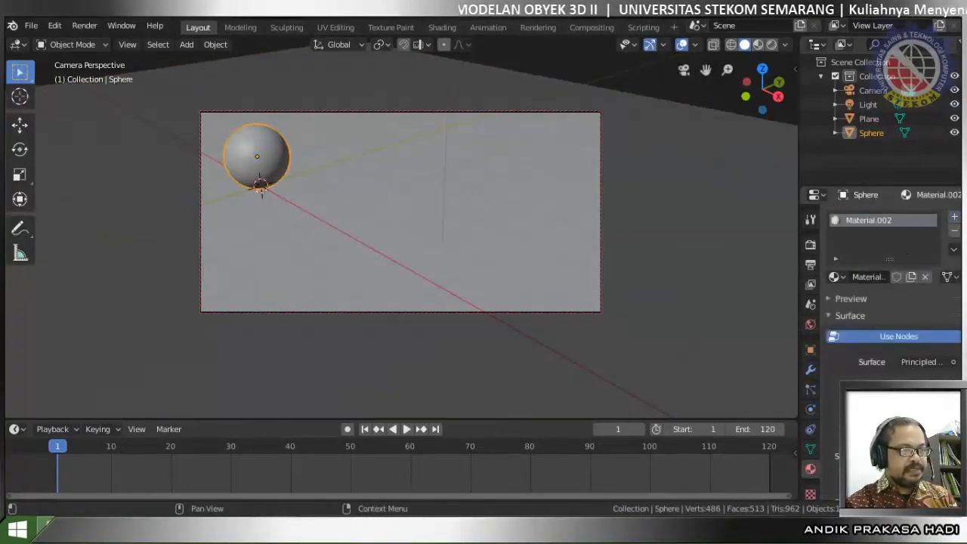
- Set the sphere material's base color to a slightly darkened orange with hue about 0.084 and saturation about 0.445
{"action": "left_click", "coordinate": [917, 418]}
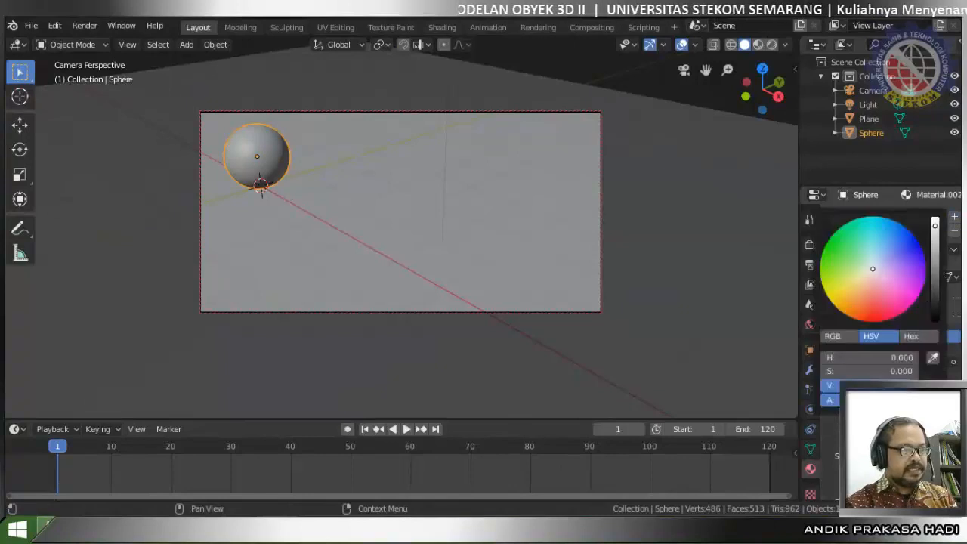
{"action": "left_click", "coordinate": [861, 293]}
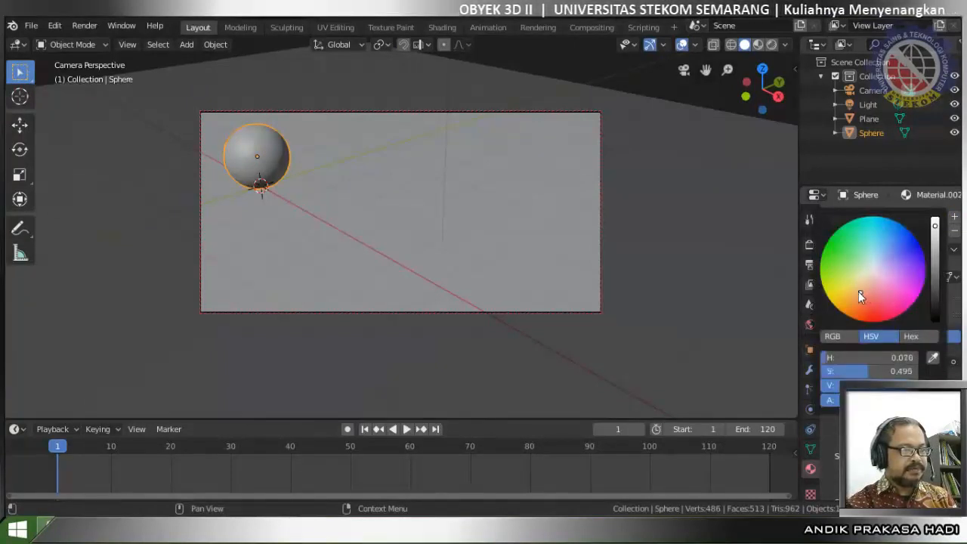
{"action": "left_click", "coordinate": [856, 291]}
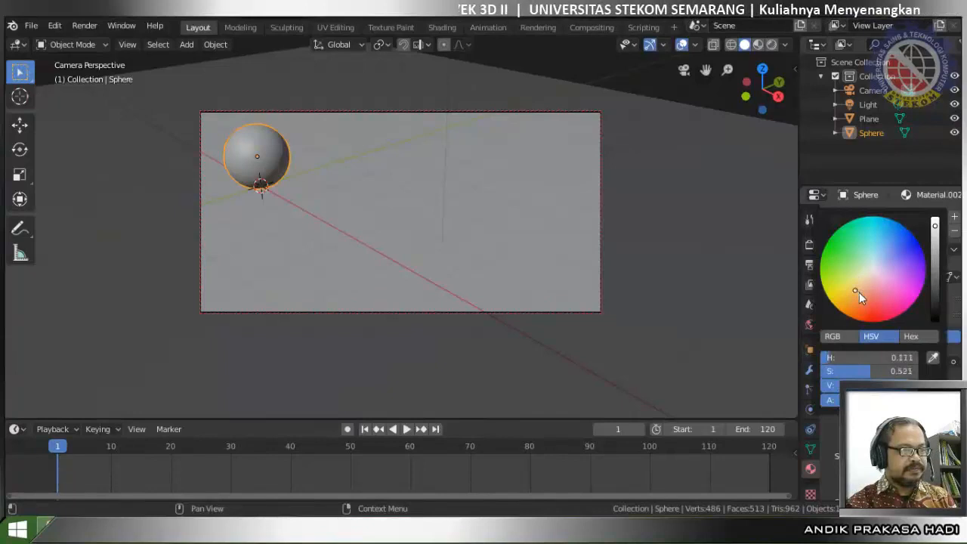
{"action": "left_click", "coordinate": [859, 291]}
{"action": "left_click", "coordinate": [860, 288]}
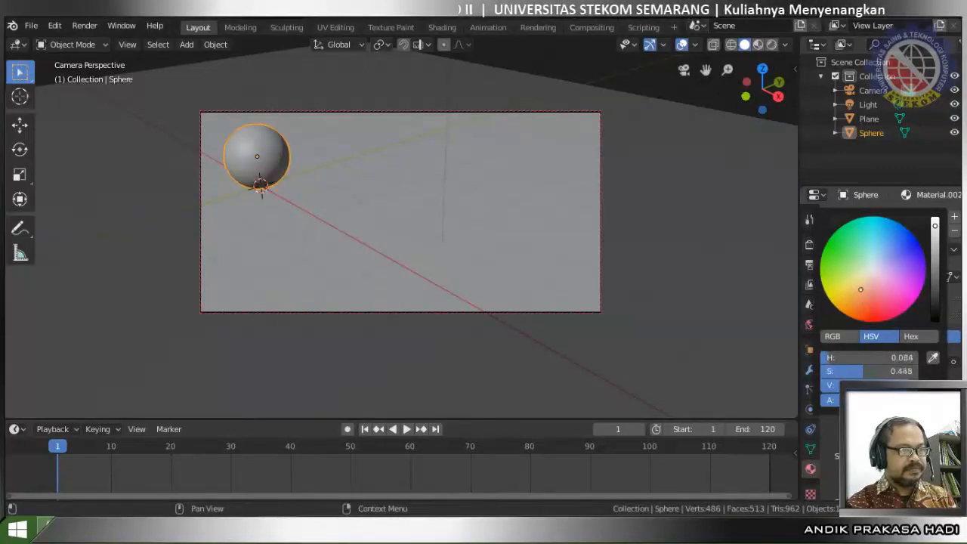
{"action": "left_click_drag", "start_coordinate": [934, 227], "coordinate": [935, 244]}
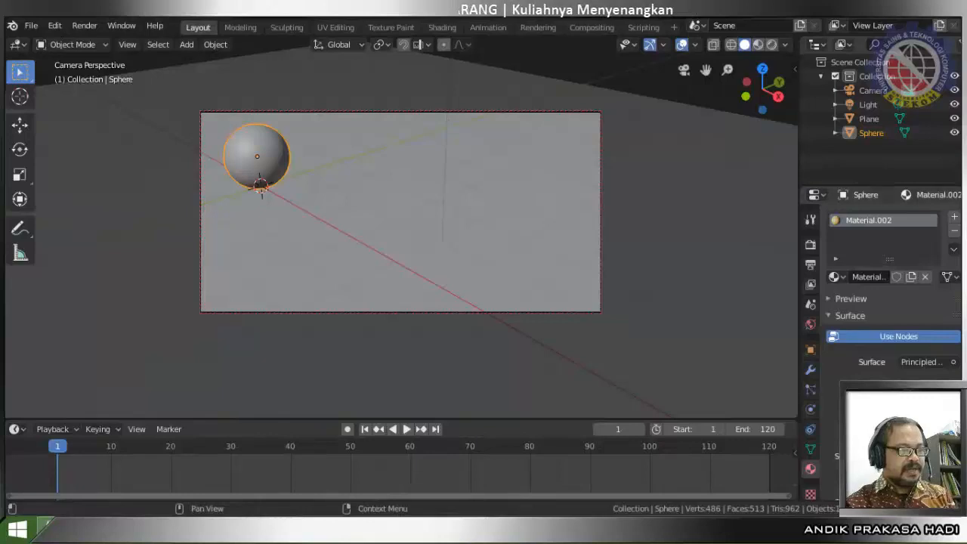
{"action": "scroll", "coordinate": [891, 302], "scroll_direction": "down", "scroll_amount": 5}
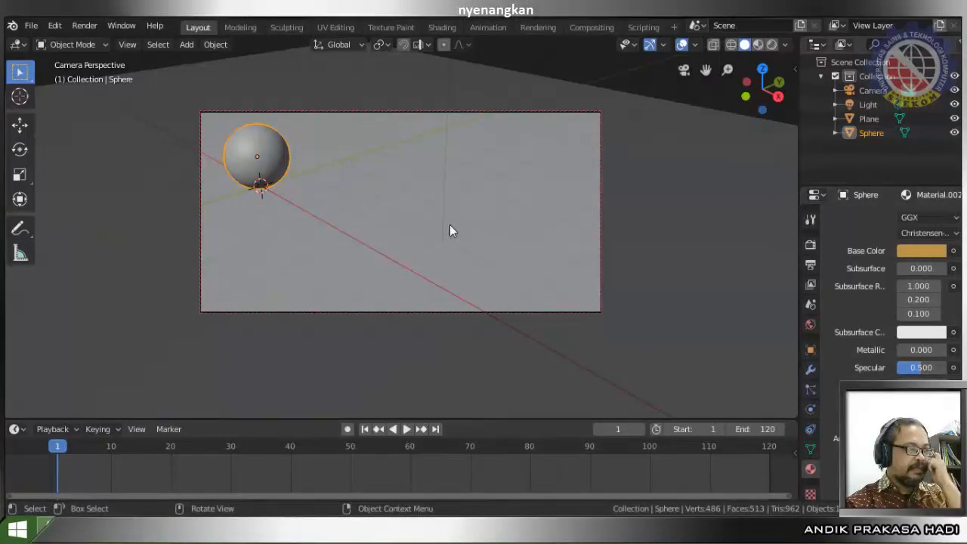
- Select the point light above the plane and inspect its power setting
{"action": "scroll", "coordinate": [449, 231], "scroll_direction": "down", "scroll_amount": 8}
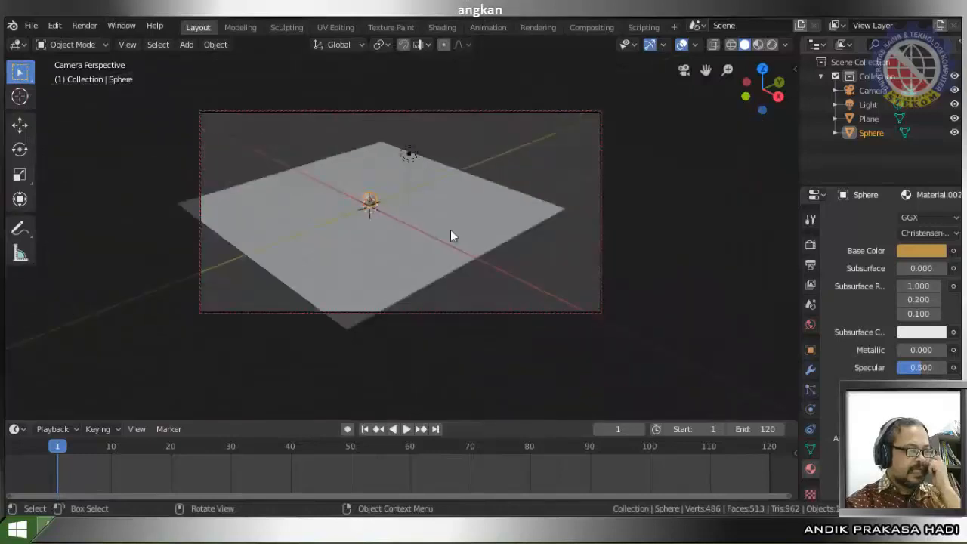
{"action": "left_click", "coordinate": [409, 152]}
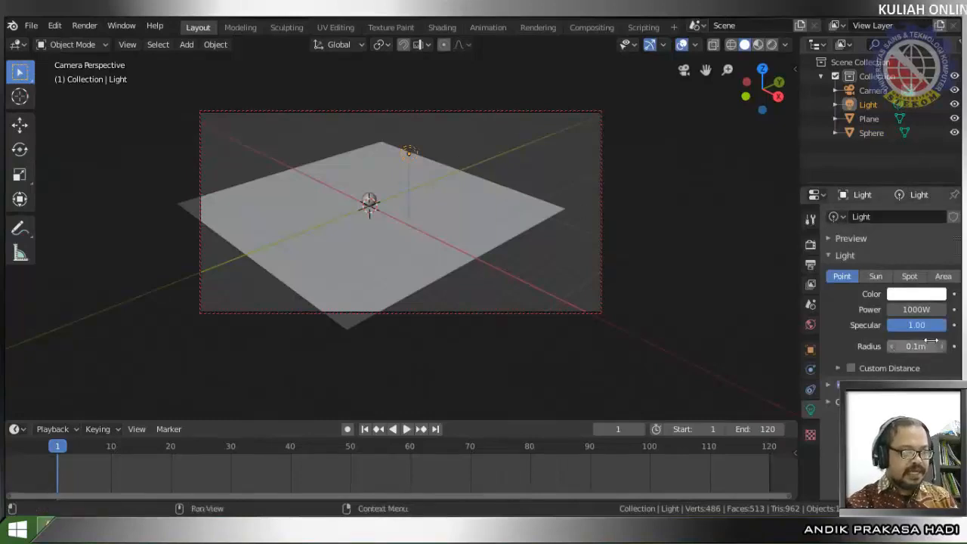
{"action": "left_click", "coordinate": [930, 310]}
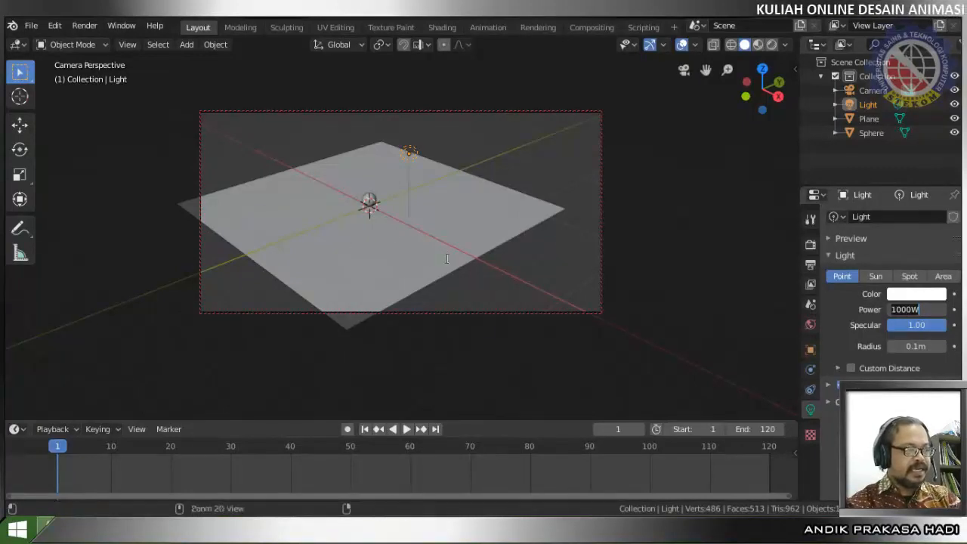
{"action": "left_click", "coordinate": [429, 203]}
{"action": "scroll", "coordinate": [429, 203], "scroll_direction": "up", "scroll_amount": 6}
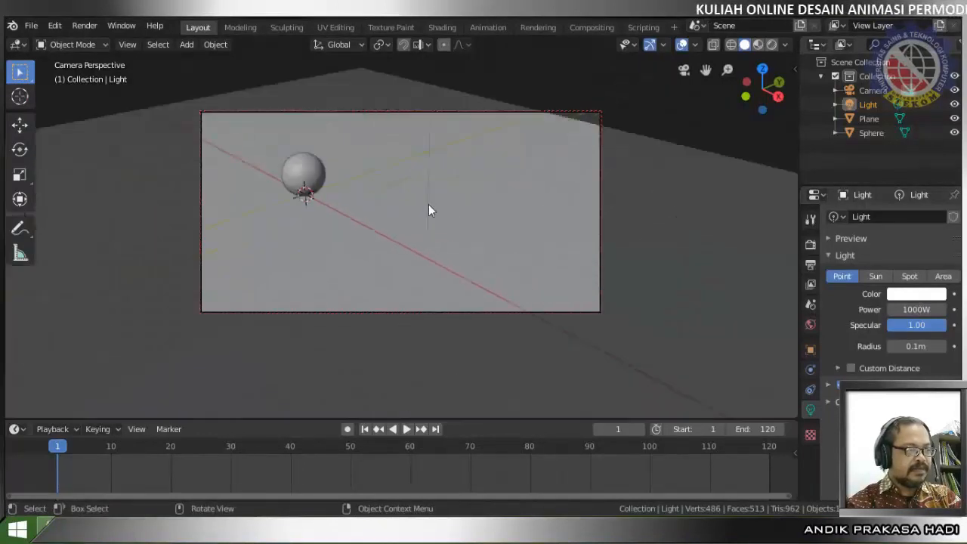
{"action": "scroll", "coordinate": [427, 205], "scroll_direction": "up", "scroll_amount": 2}
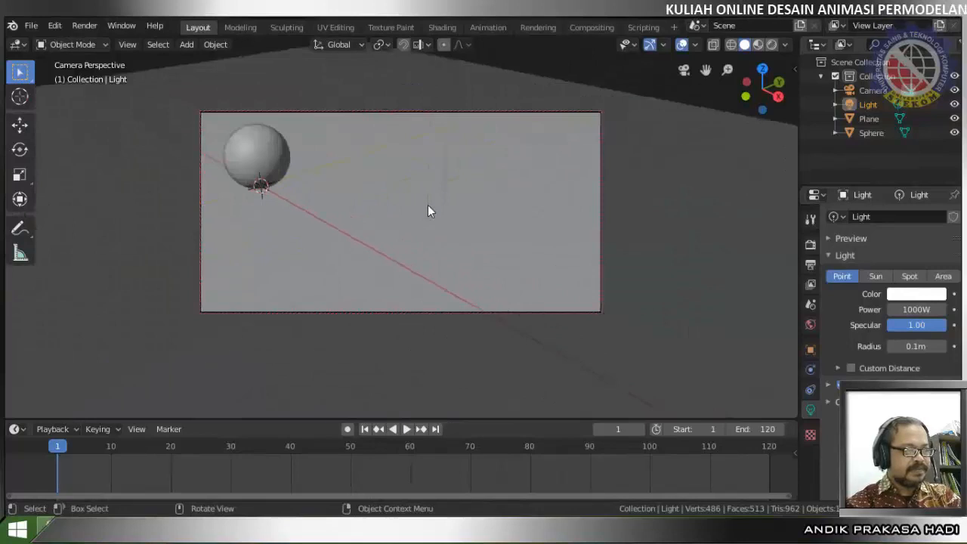
- Preview the materials and lighting through the camera with rendered viewport shading
{"action": "left_click", "coordinate": [771, 46]}
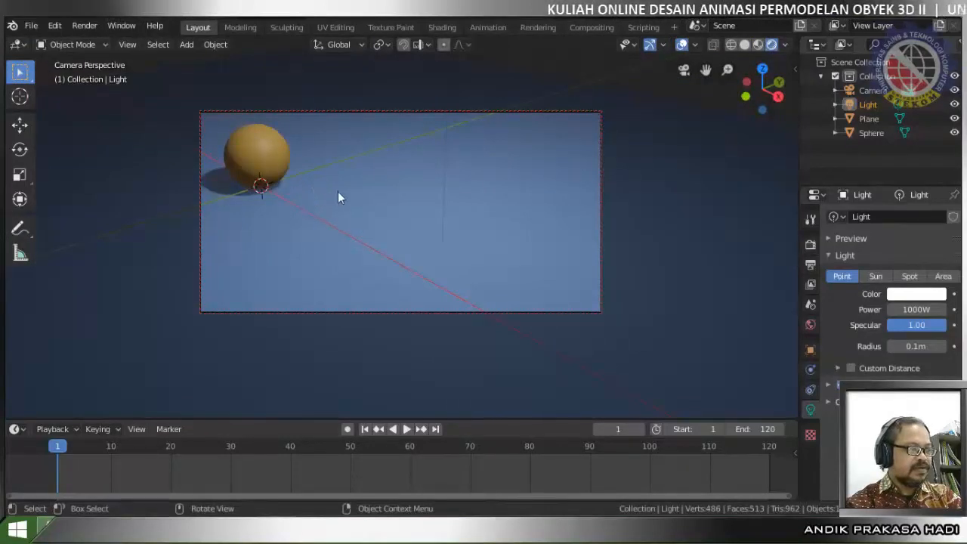
{"action": "scroll", "coordinate": [369, 237], "scroll_direction": "down", "scroll_amount": 1}
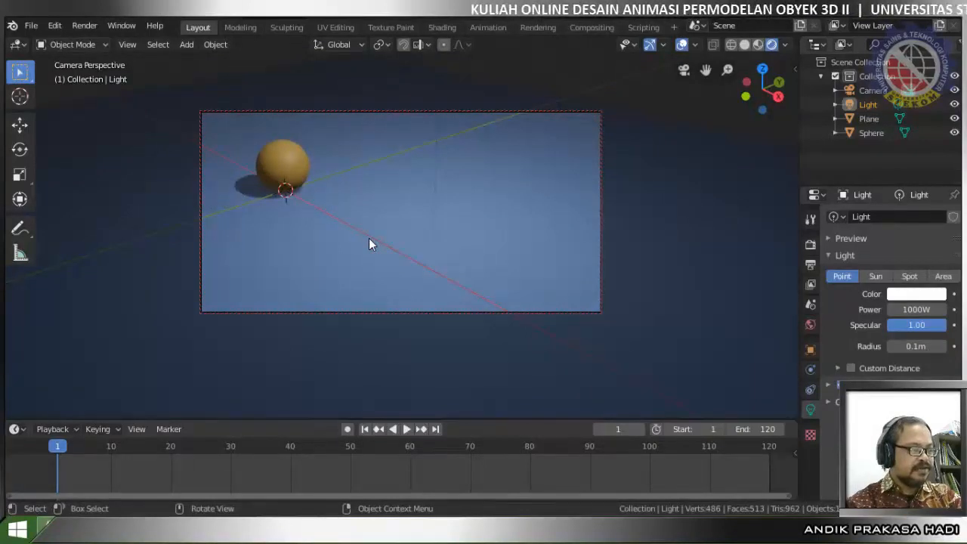
{"action": "middle_click_drag", "start_coordinate": [368, 238], "coordinate": [362, 238], "text": "shift"}
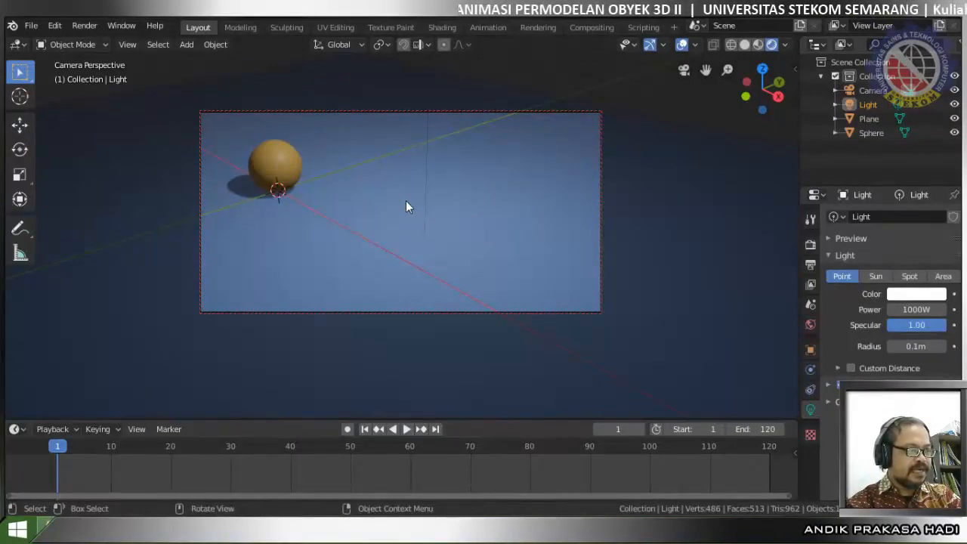
- Return the viewport to solid shading and move the sphere about 5.9 m in the negative global X direction
{"action": "left_click", "coordinate": [275, 171]}
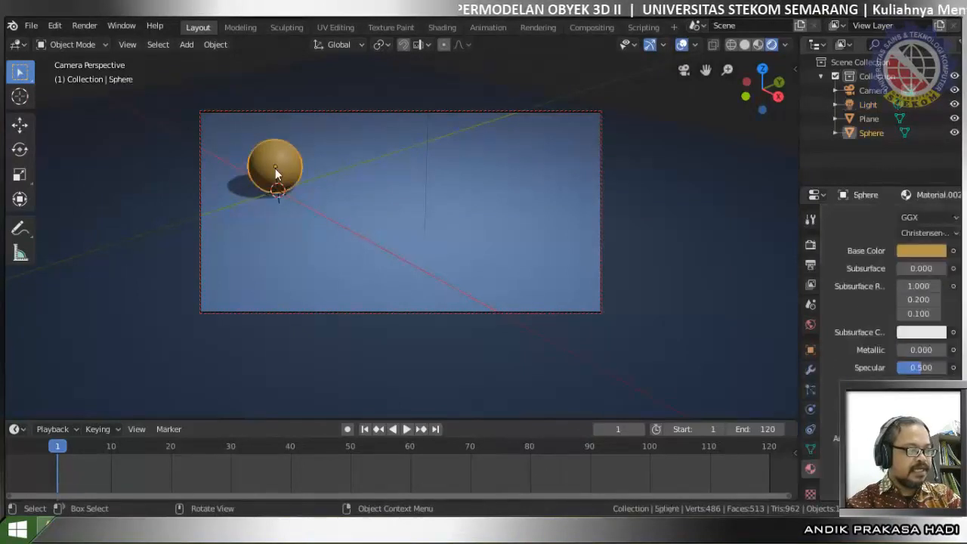
{"action": "left_click", "coordinate": [744, 45]}
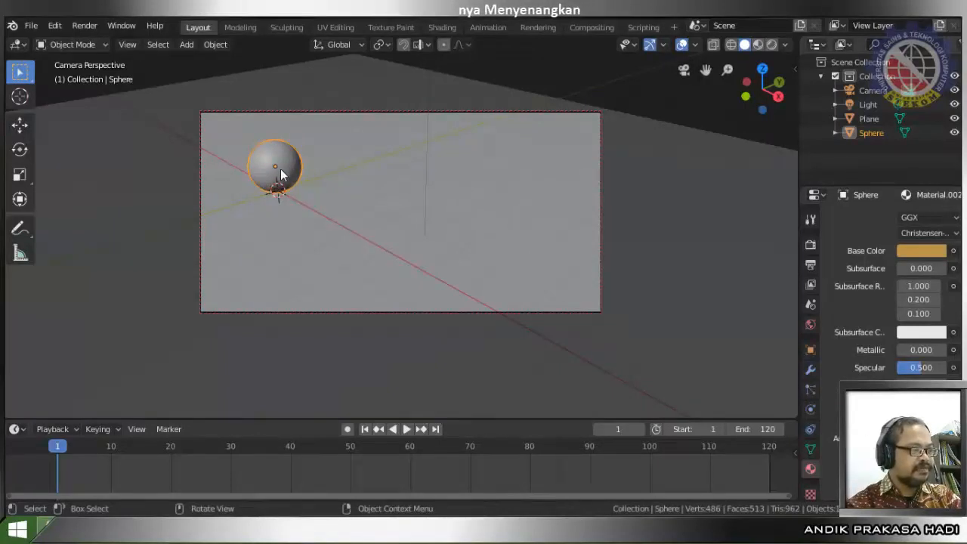
{"action": "middle_click_drag", "start_coordinate": [316, 206], "coordinate": [413, 232], "text": "shift"}
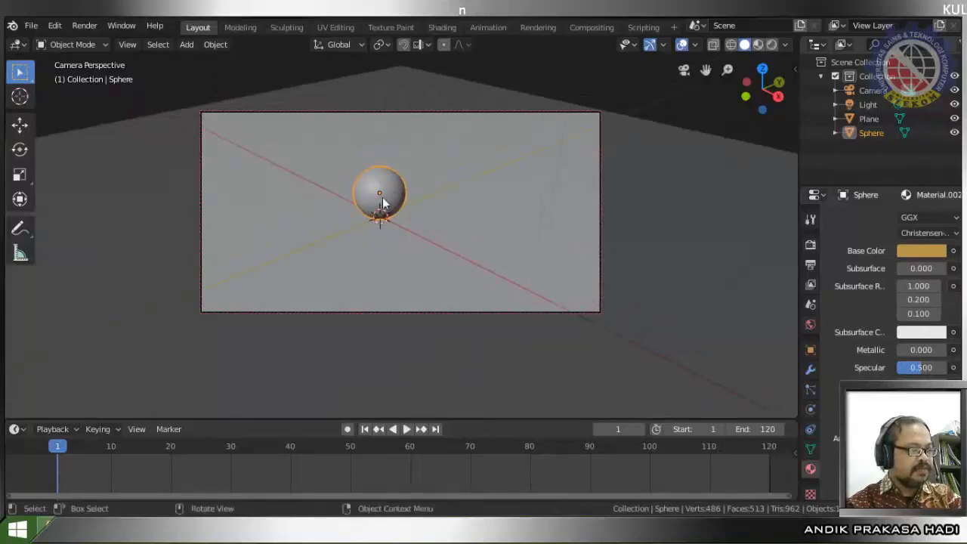
{"action": "key", "text": "g"}
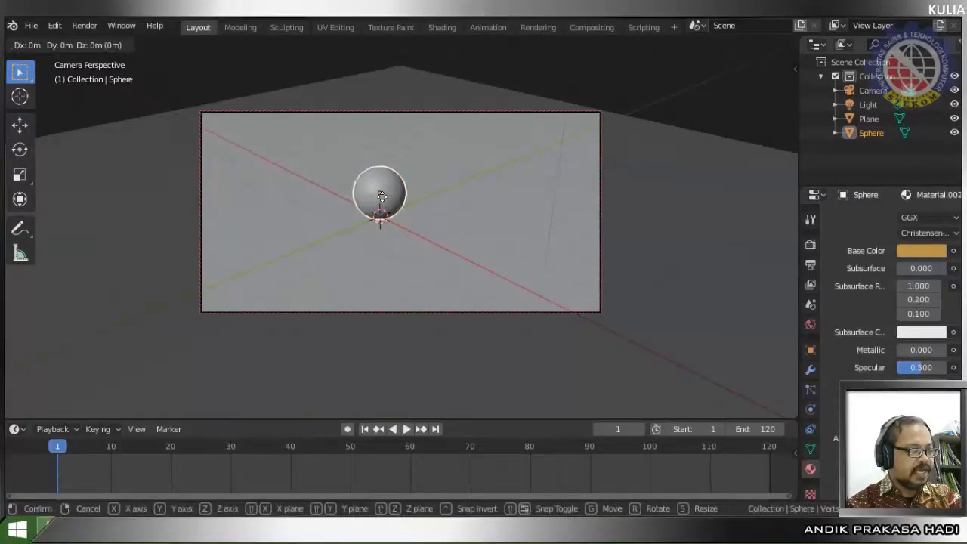
{"action": "key", "text": "x"}
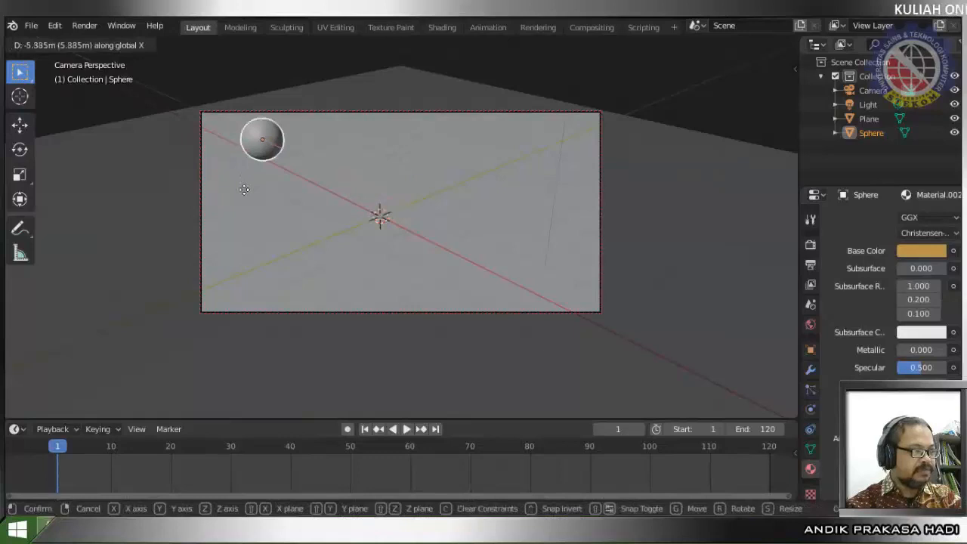
{"action": "left_click", "coordinate": [244, 189]}
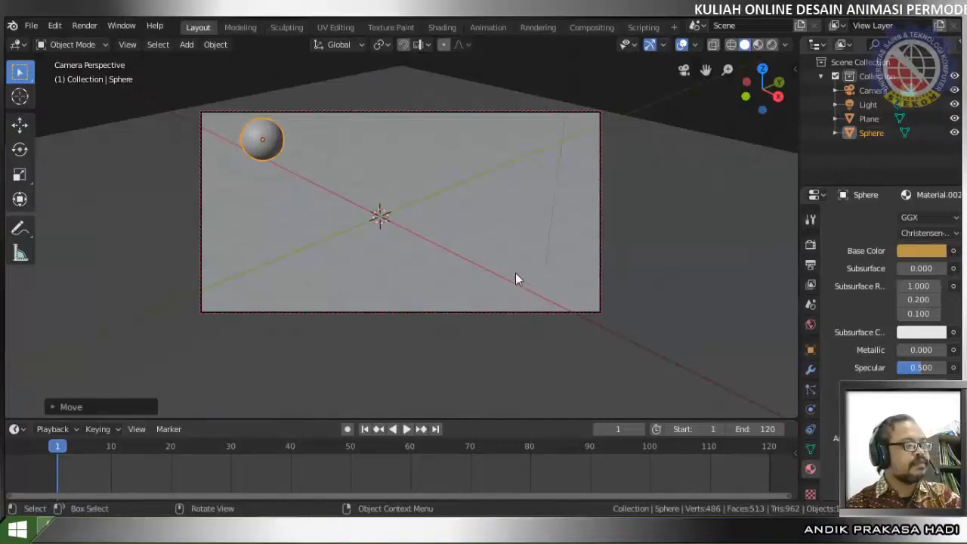
- Insert a LocRotScale keyframe for the sphere at frame 1
{"action": "middle_click_drag", "start_coordinate": [467, 210], "coordinate": [468, 237], "text": "shift"}
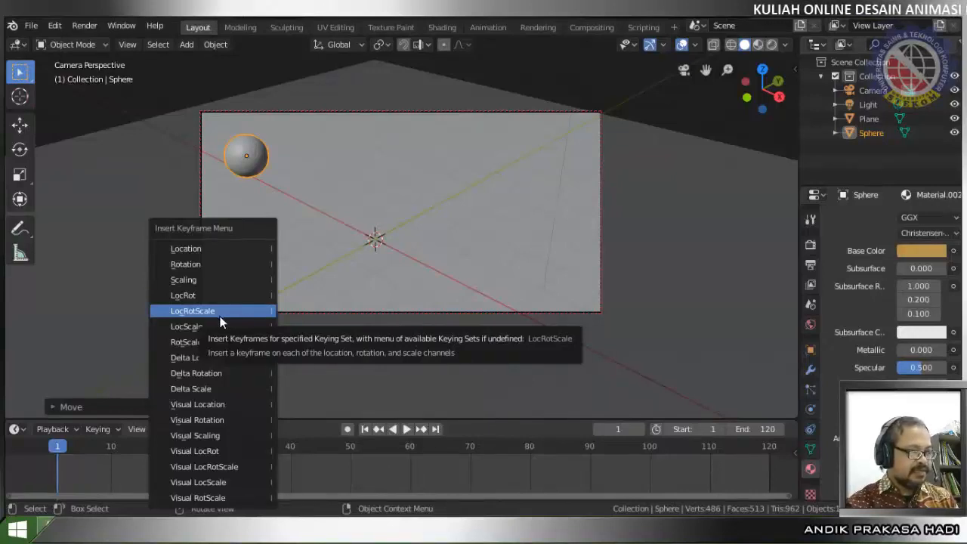
{"action": "left_click", "coordinate": [179, 316]}
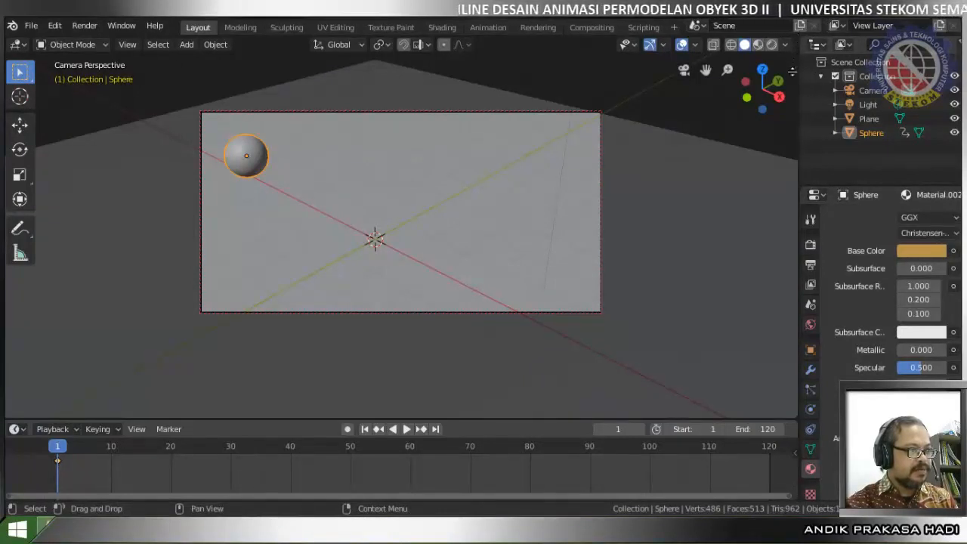
- Split the 3D viewport horizontally, change the lower area to a Dope Sheet and enlarge that area
{"action": "left_click_drag", "start_coordinate": [792, 71], "coordinate": [749, 321]}
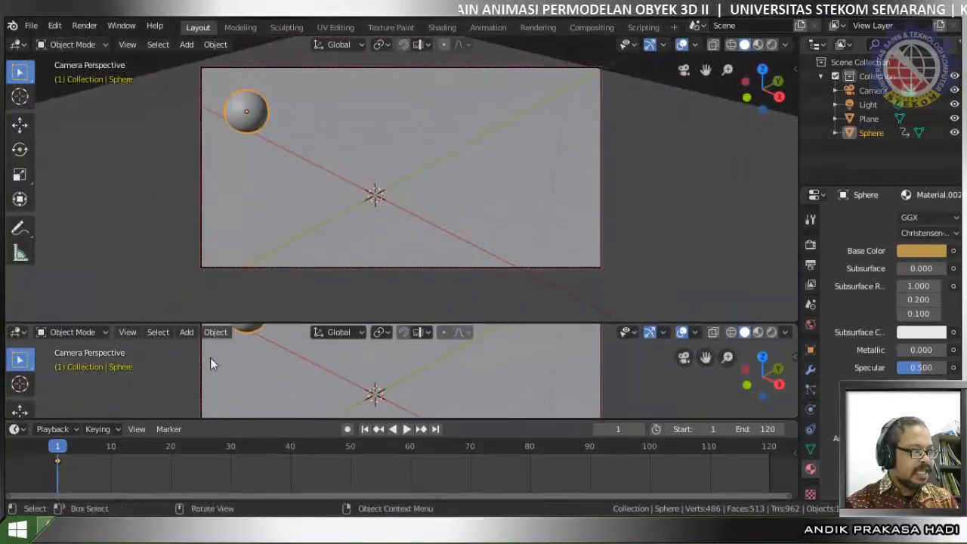
{"action": "left_click", "coordinate": [17, 333]}
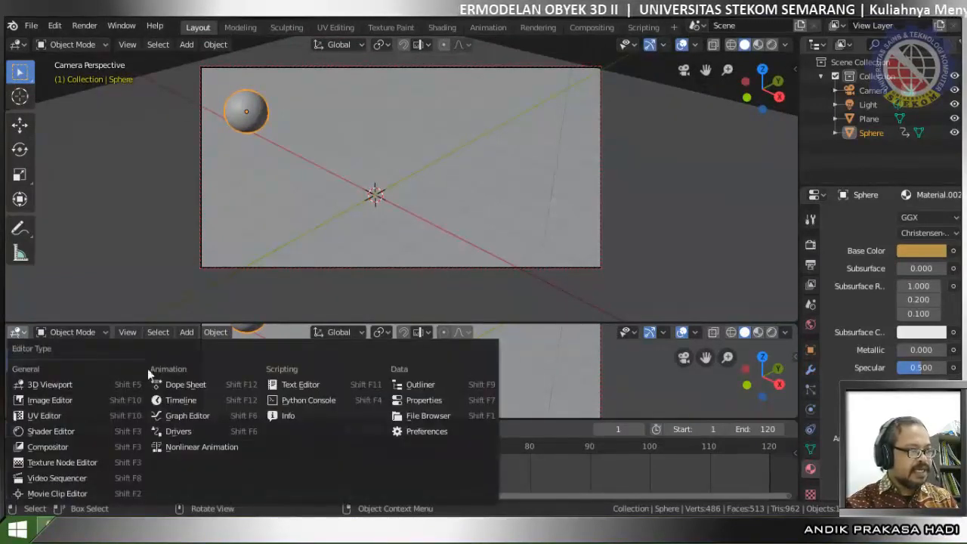
{"action": "left_click", "coordinate": [191, 384]}
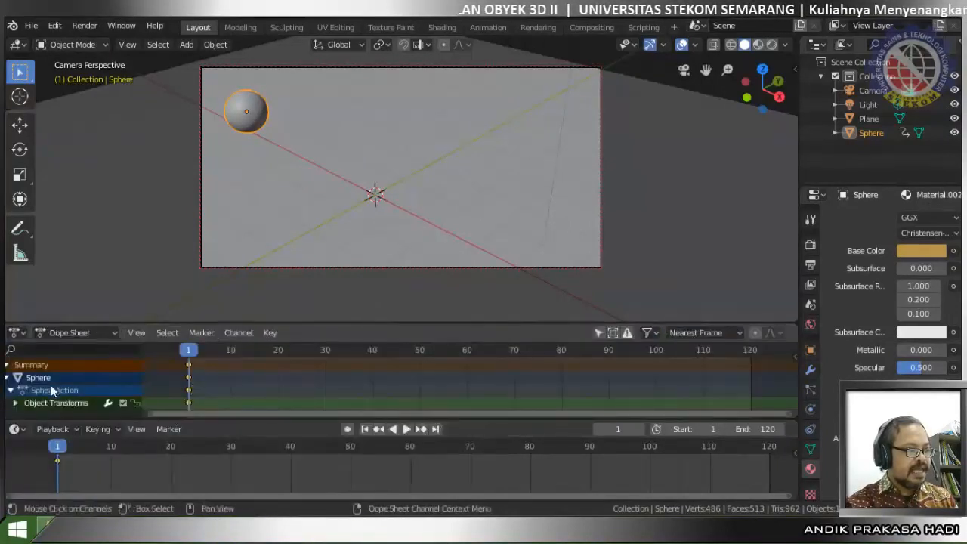
{"action": "scroll", "coordinate": [253, 388], "scroll_direction": "down", "scroll_amount": 1}
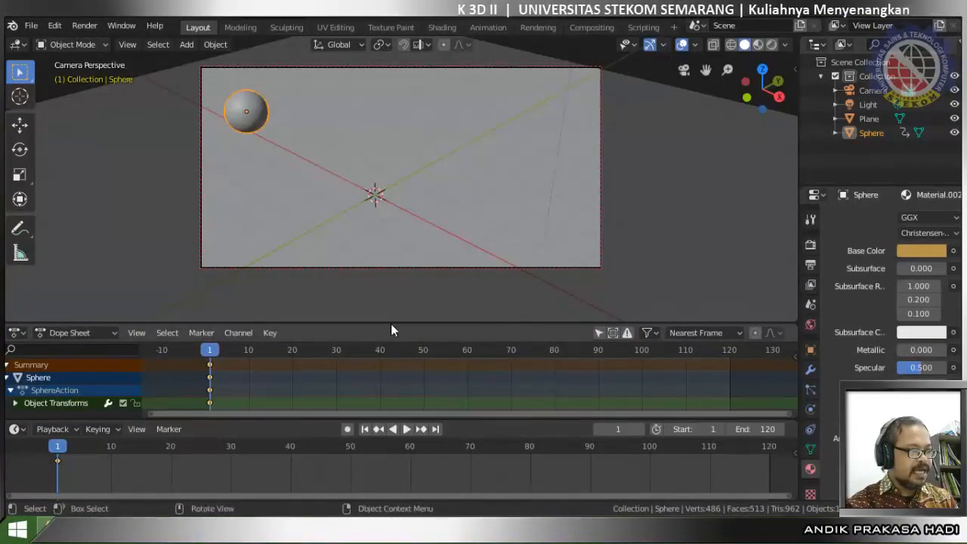
{"action": "left_click_drag", "start_coordinate": [390, 323], "coordinate": [391, 282]}
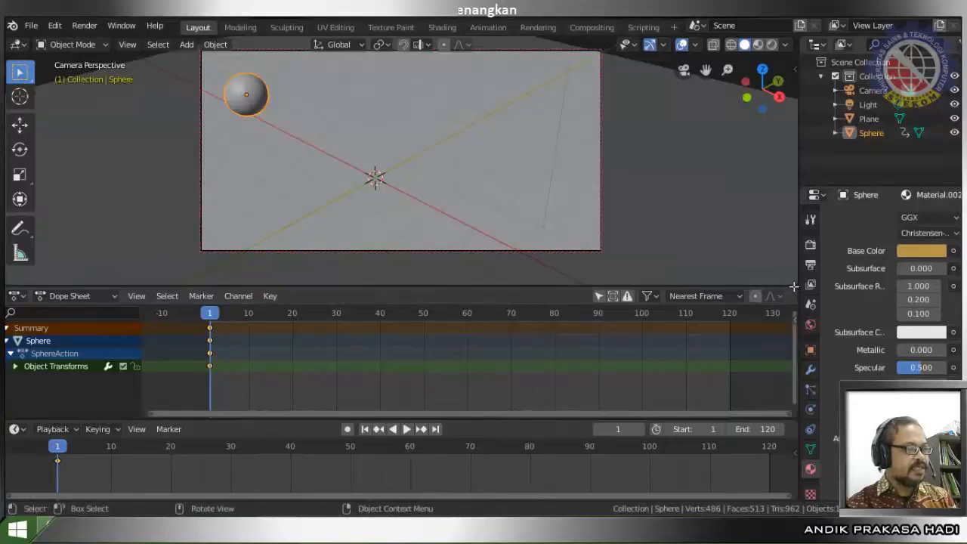
{"action": "left_click_drag", "start_coordinate": [793, 286], "coordinate": [793, 320]}
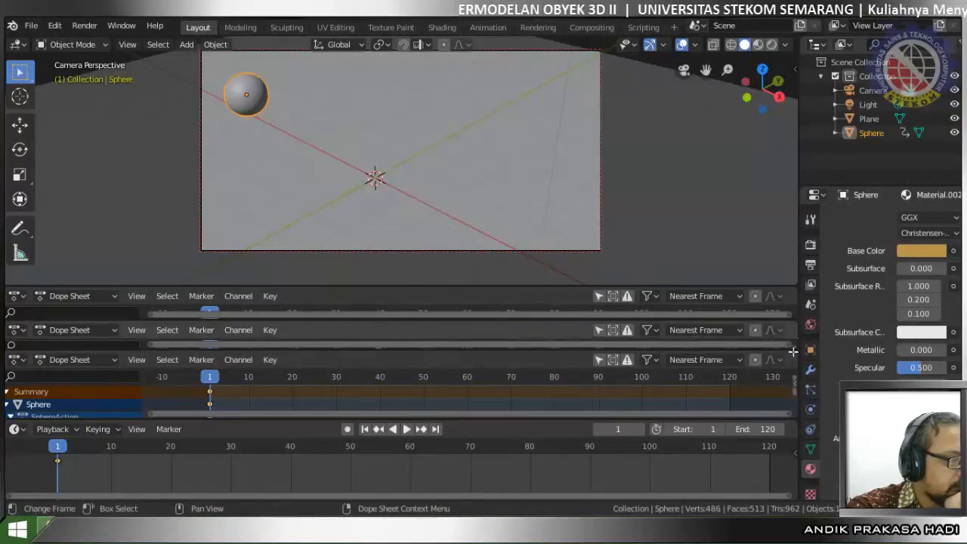
{"action": "left_click_drag", "start_coordinate": [791, 355], "coordinate": [793, 327]}
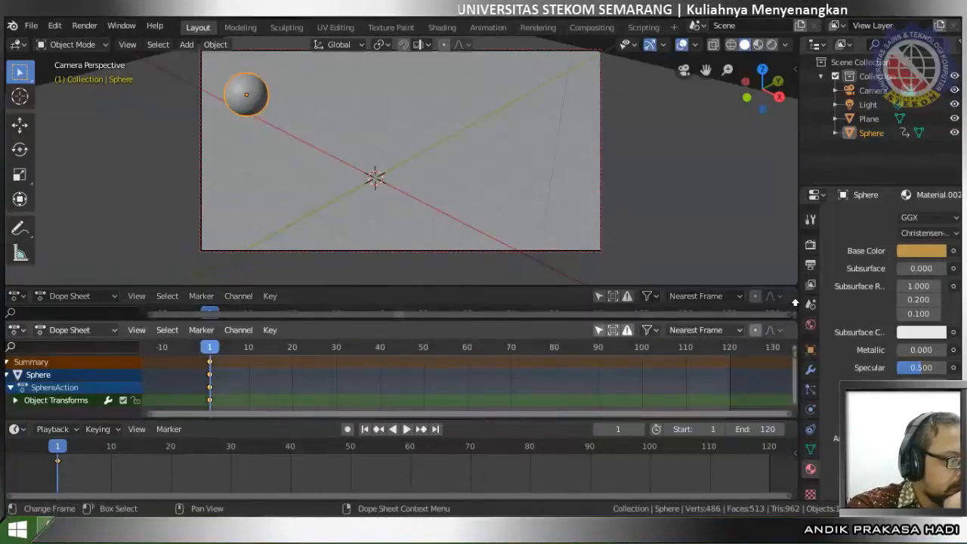
{"action": "left_click_drag", "start_coordinate": [795, 302], "coordinate": [794, 301]}
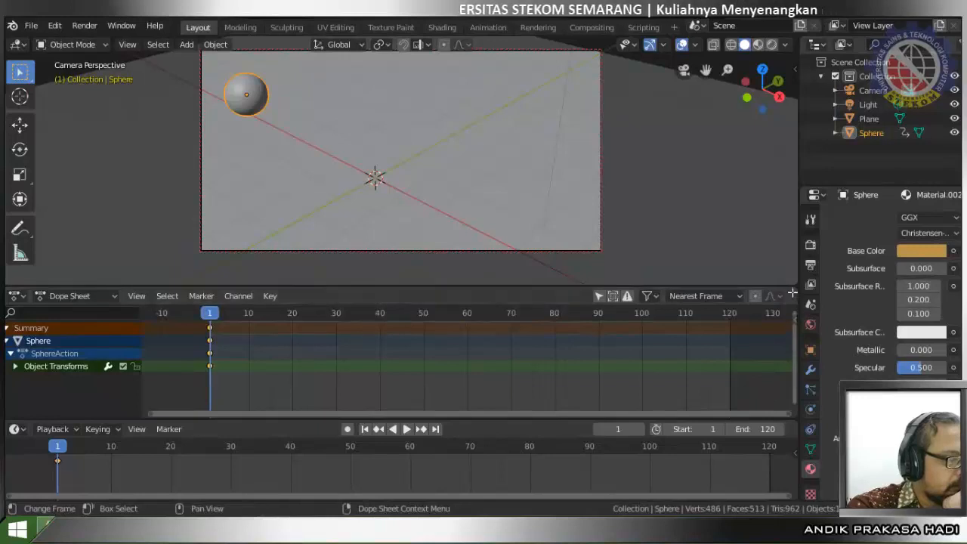
- Merge the 3D viewport area into the Dope Sheet so that the Dope Sheet fills the space above the timeline
{"action": "left_click_drag", "start_coordinate": [790, 291], "coordinate": [790, 268]}
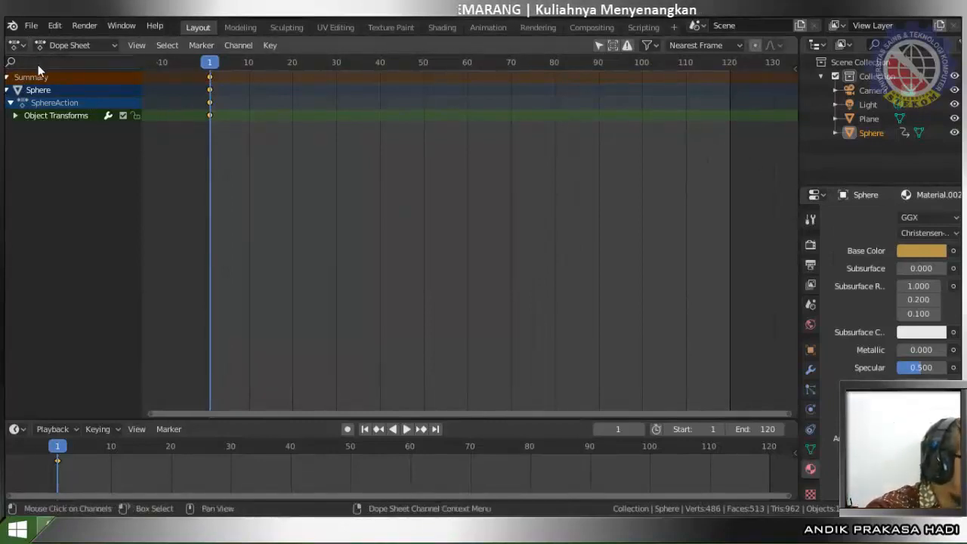
- Change the Dope Sheet area back to a 3D Viewport and set the current frame to 30
{"action": "left_click", "coordinate": [21, 47]}
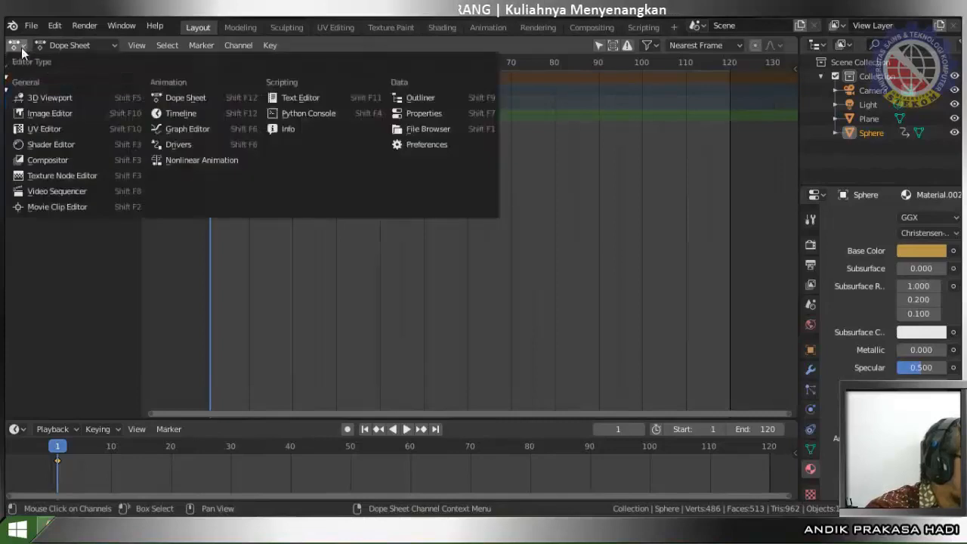
{"action": "left_click", "coordinate": [35, 99]}
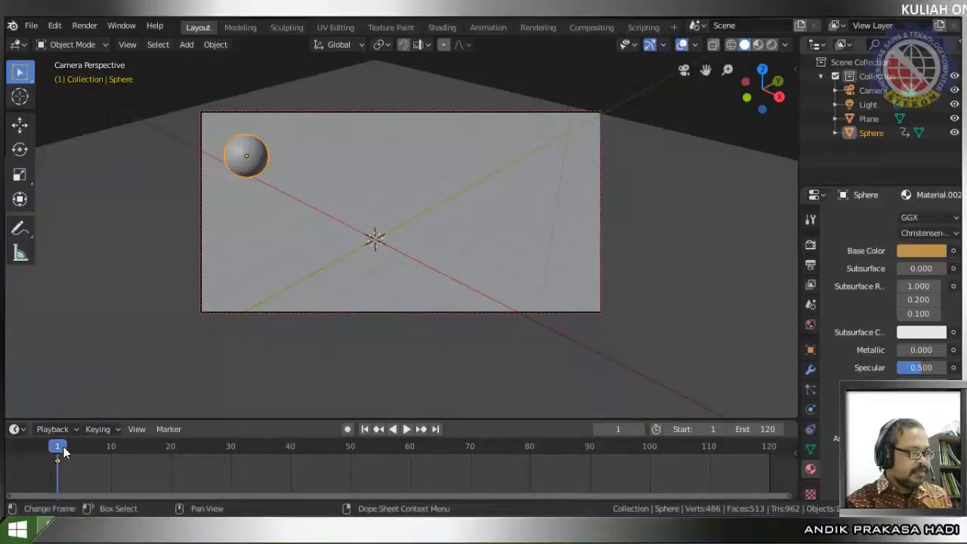
{"action": "left_click_drag", "start_coordinate": [63, 446], "coordinate": [230, 474]}
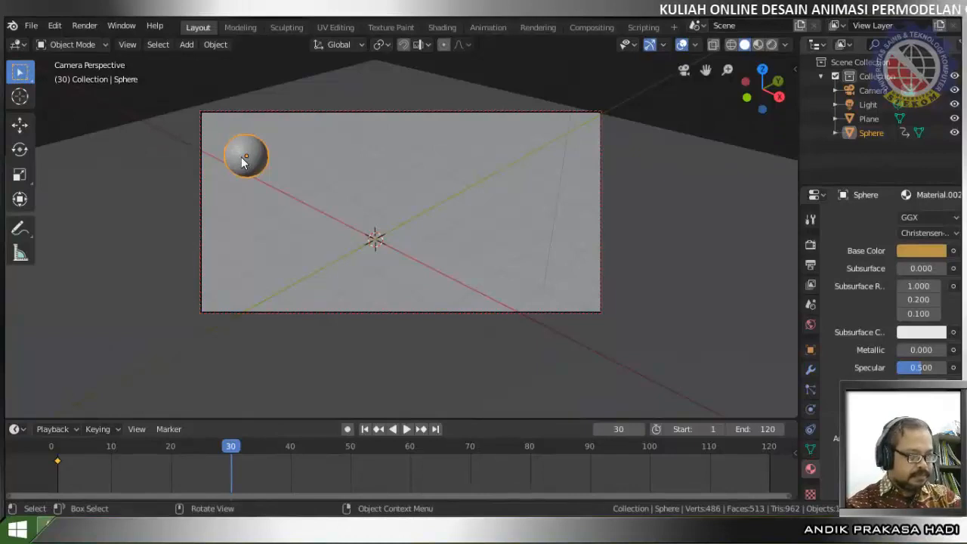
- Try moving the sphere along global X and freely in the camera view, and undo both moves
{"action": "key", "text": "g"}
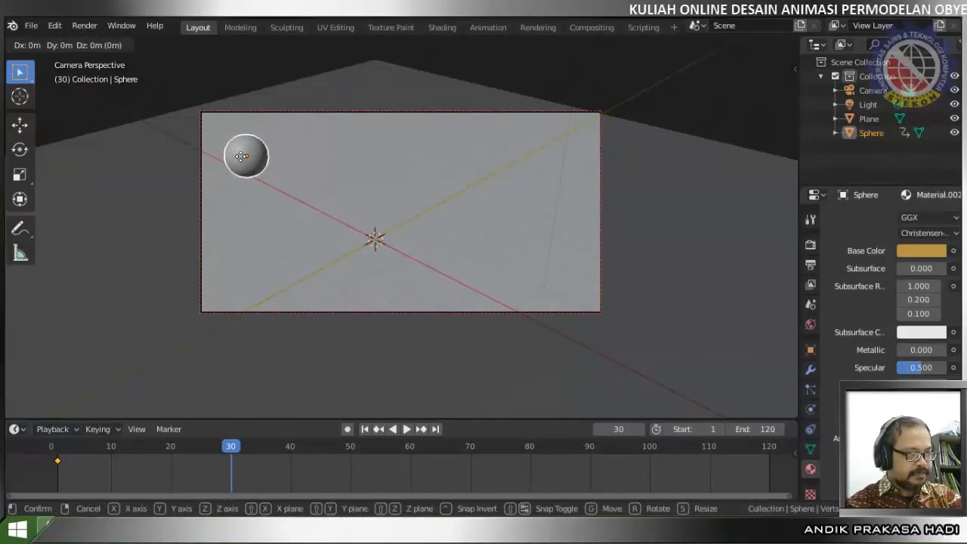
{"action": "key", "text": "x"}
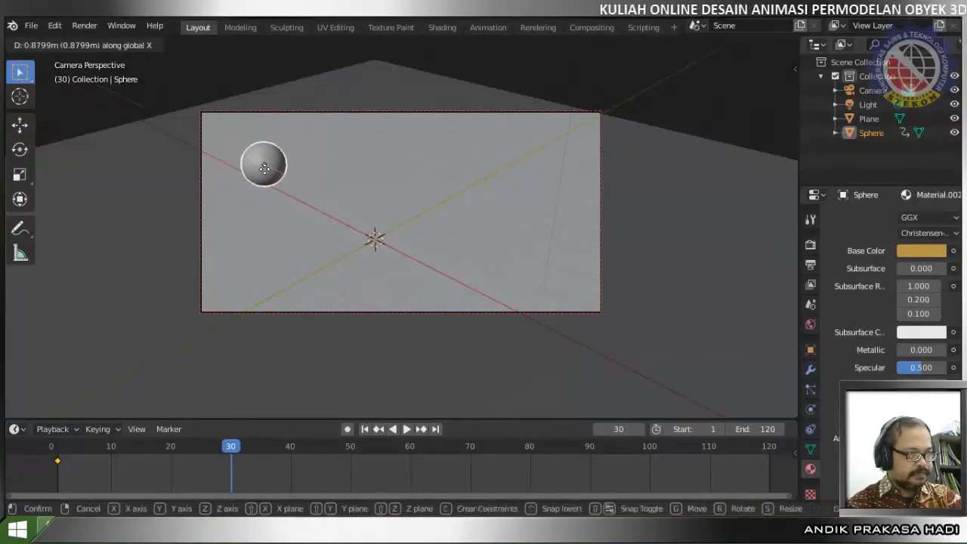
{"action": "left_click", "coordinate": [357, 271]}
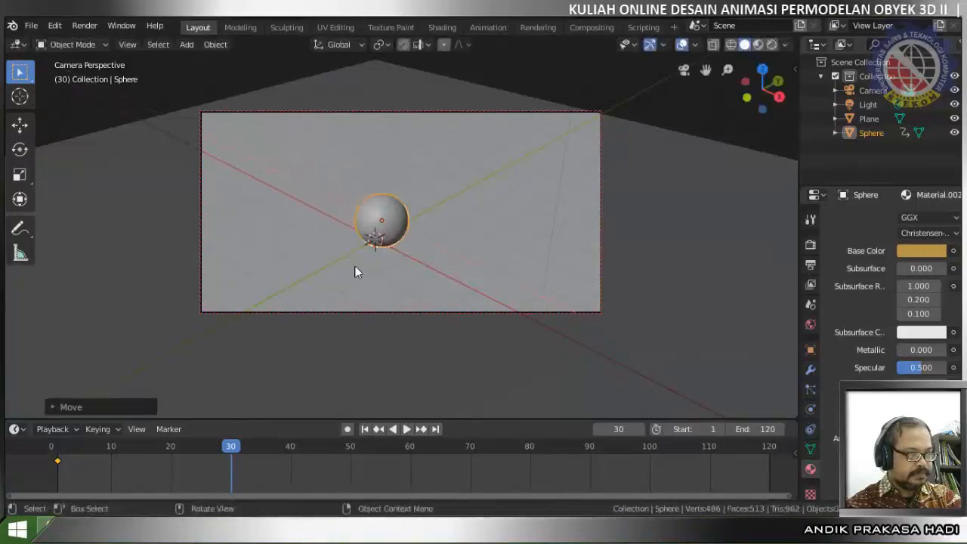
{"action": "key", "text": "g"}
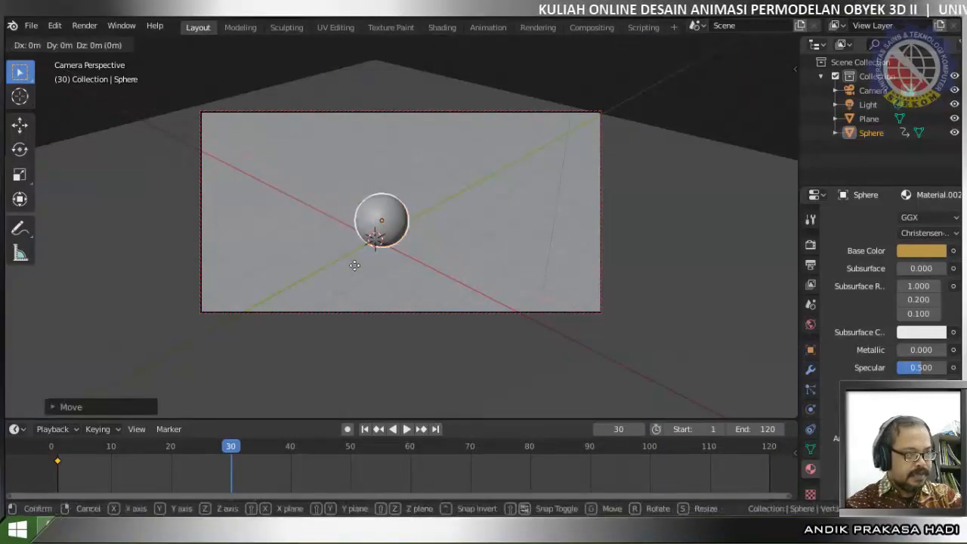
{"action": "left_click", "coordinate": [431, 220]}
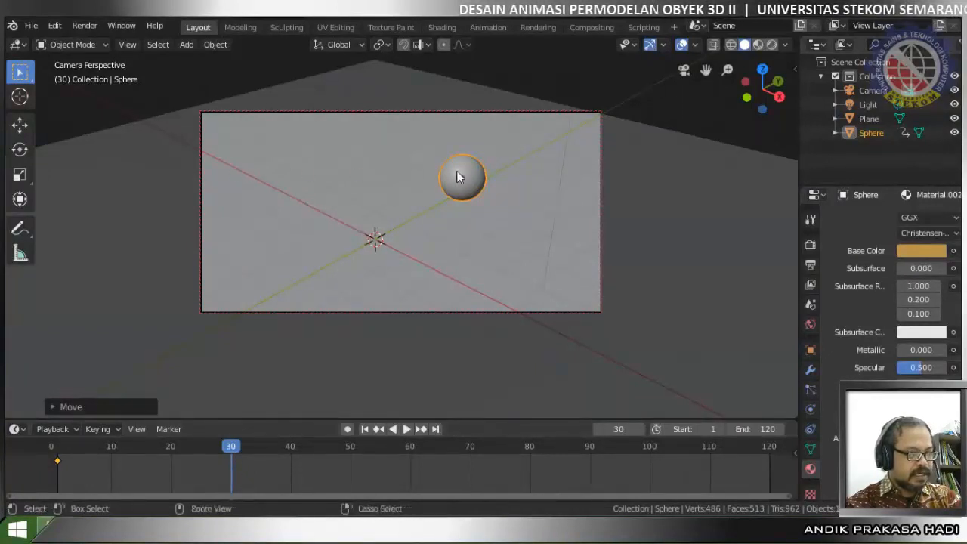
{"action": "key", "text": "ctrl+z"}
{"action": "key", "text": "ctrl+z"}
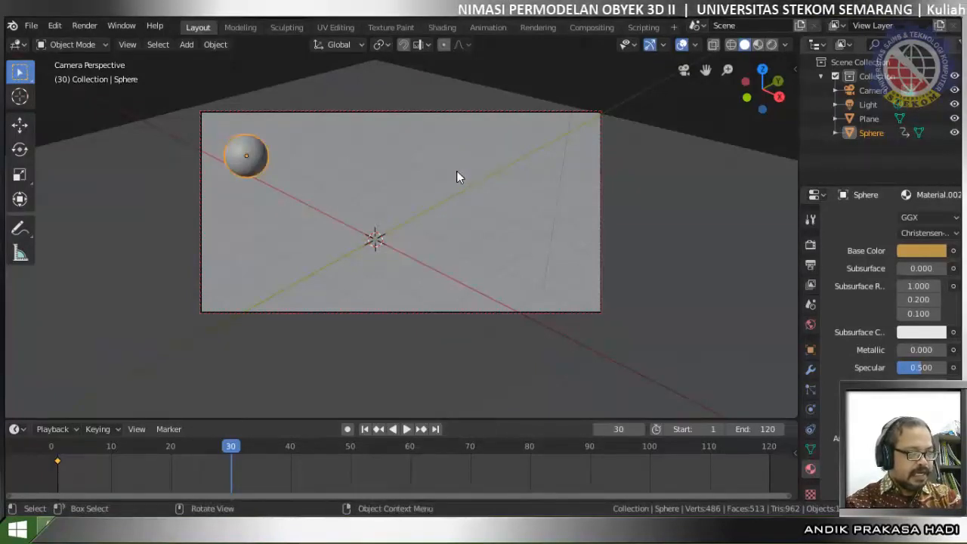
- Move the sphere about 7 m across the floor with global Z locked and insert a LocRotScale keyframe at frame 30
{"action": "key", "text": "g"}
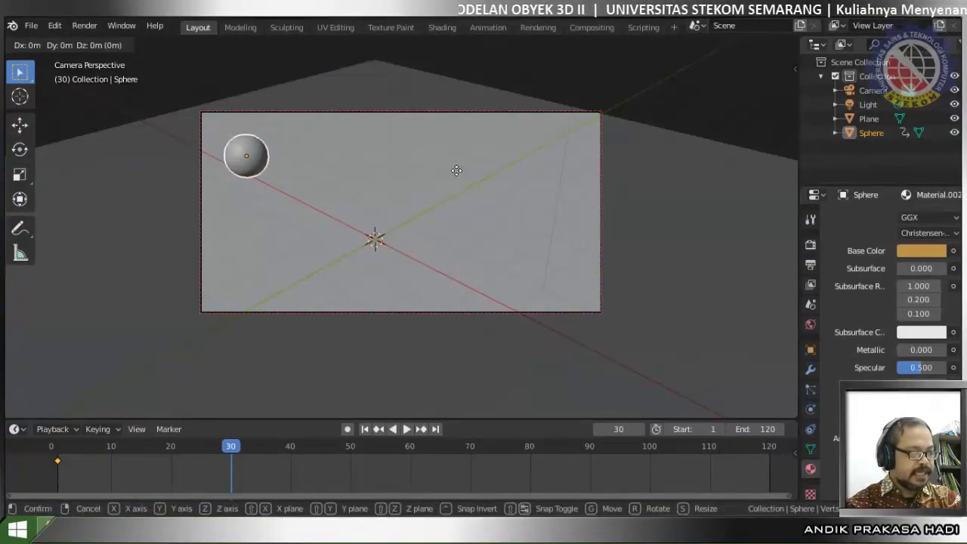
{"action": "key", "text": "shift+z"}
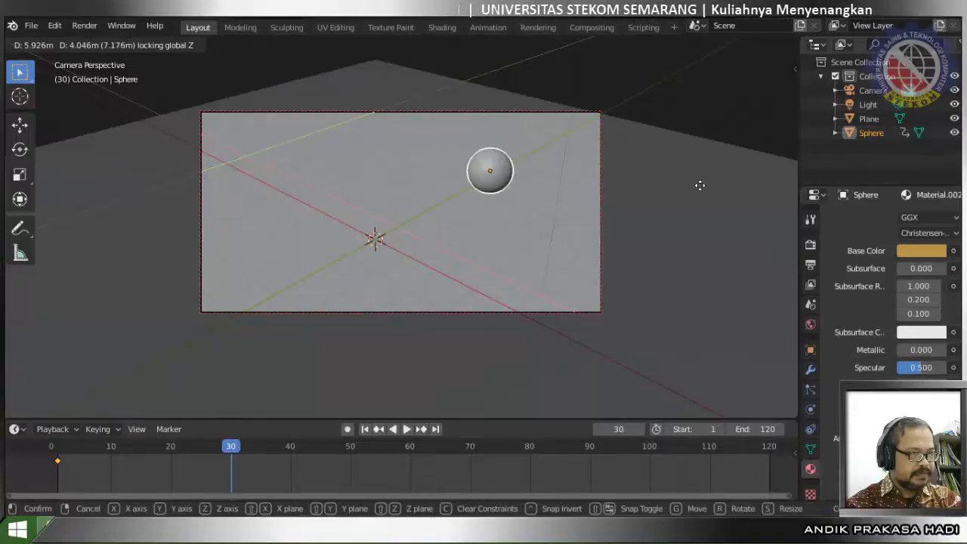
{"action": "left_click", "coordinate": [646, 224]}
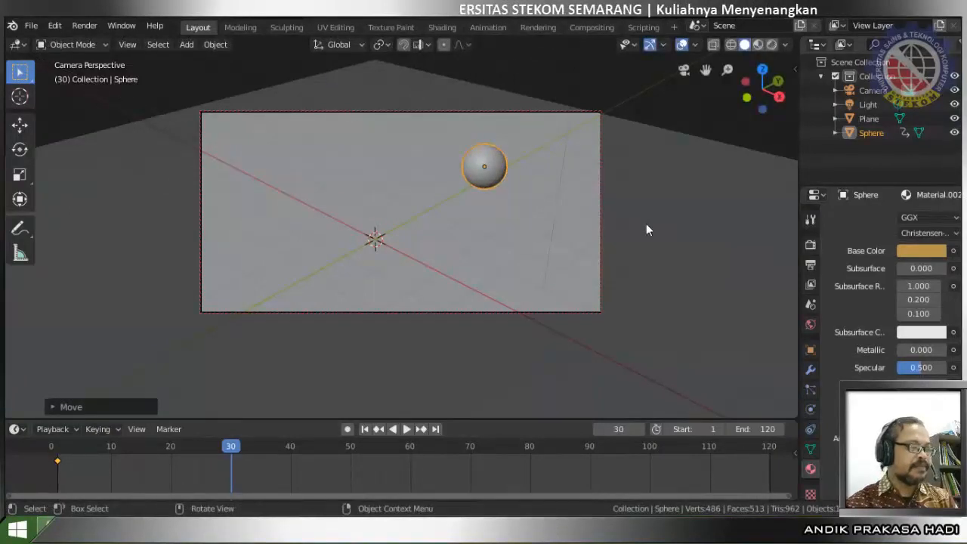
{"action": "key", "text": "i"}
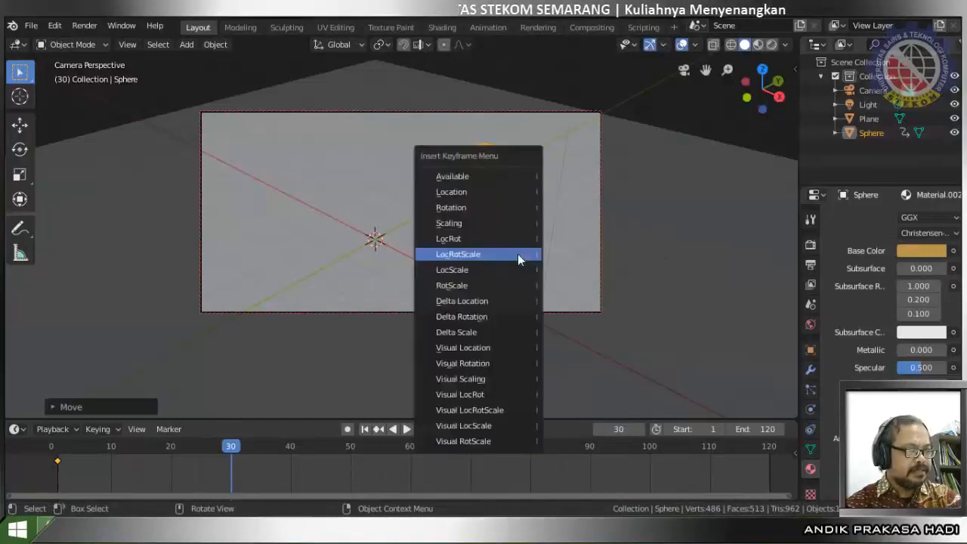
{"action": "left_click", "coordinate": [518, 254]}
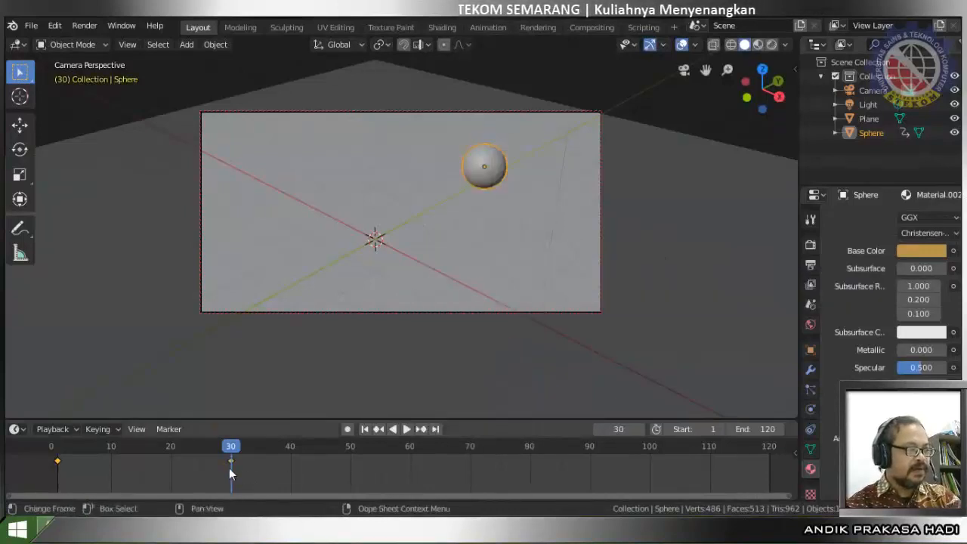
- Scrub between frames 1 and 30, set the current frame to 15, and raise the sphere about 1.57 m along global Z in front view
{"action": "left_click", "coordinate": [57, 447]}
{"action": "left_click_drag", "start_coordinate": [57, 446], "coordinate": [232, 453]}
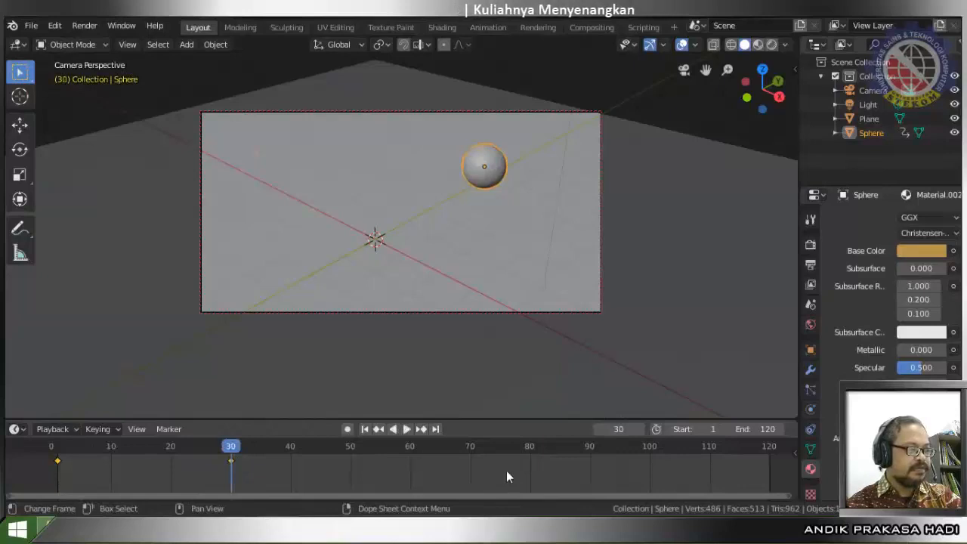
{"action": "left_click_drag", "start_coordinate": [233, 446], "coordinate": [143, 451]}
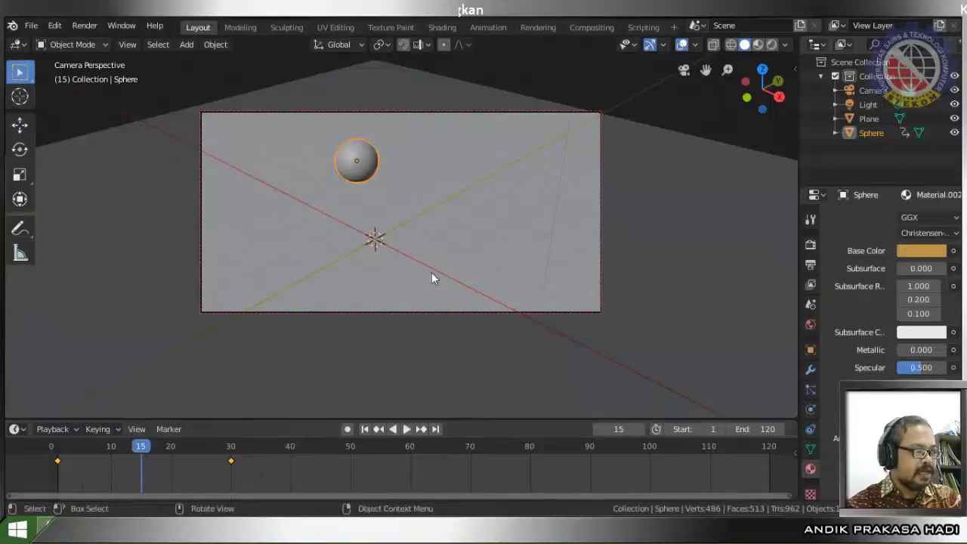
{"action": "key", "text": "KP_1"}
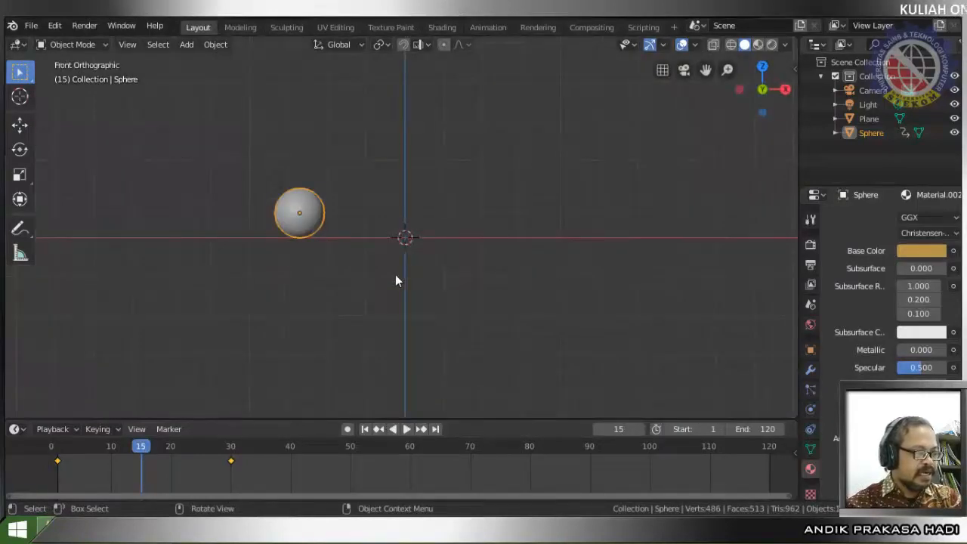
{"action": "key", "text": "g"}
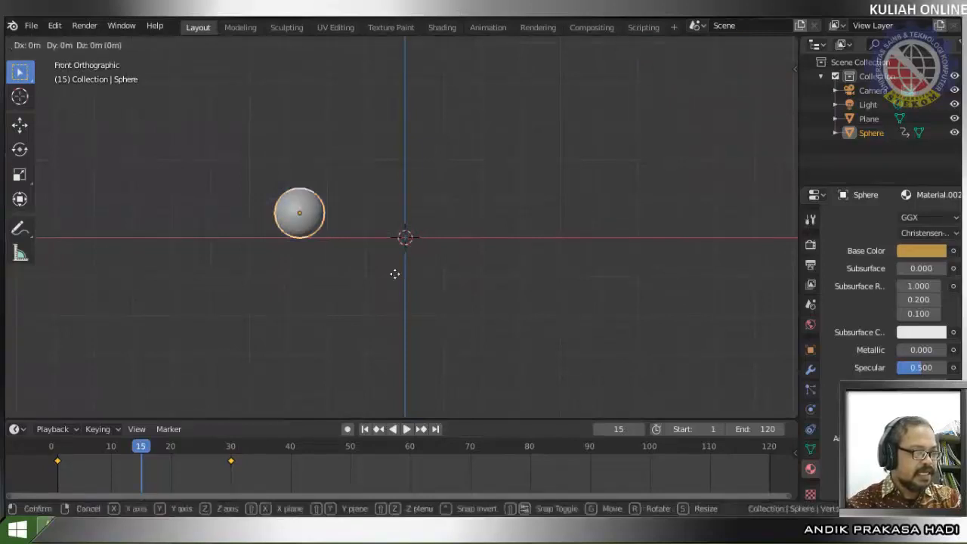
{"action": "key", "text": "z"}
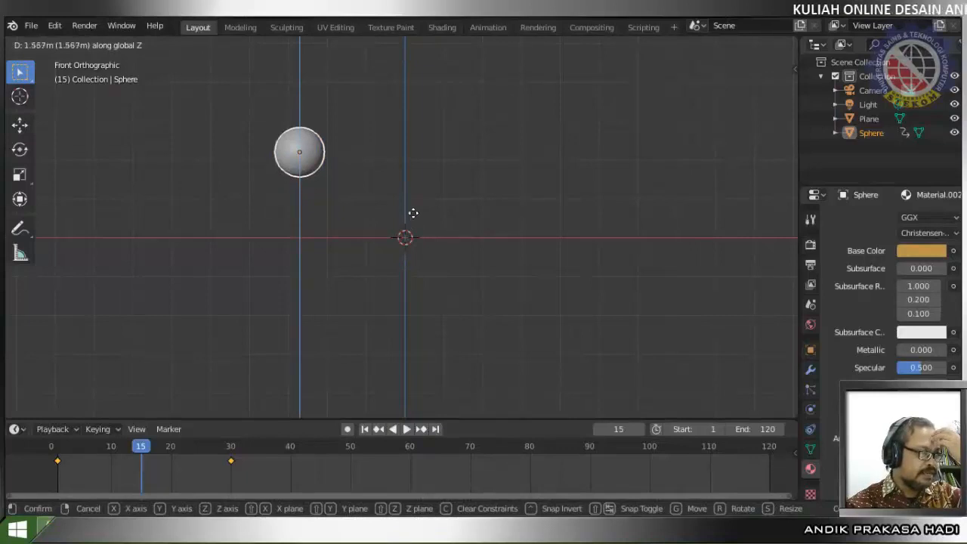
{"action": "left_click", "coordinate": [413, 213]}
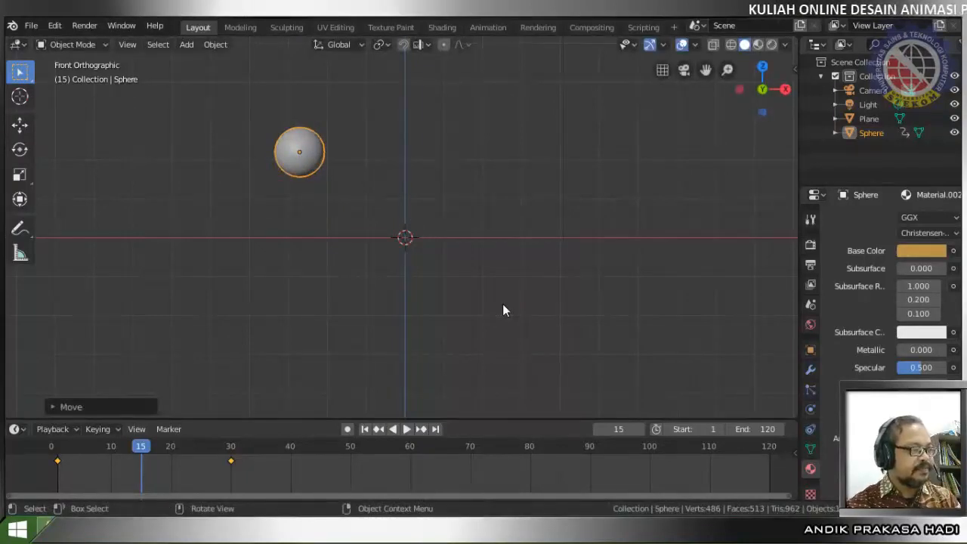
- Lower the sphere about 0.67 m along global Z and insert a LocRotScale keyframe at frame 15
{"action": "key", "text": "g"}
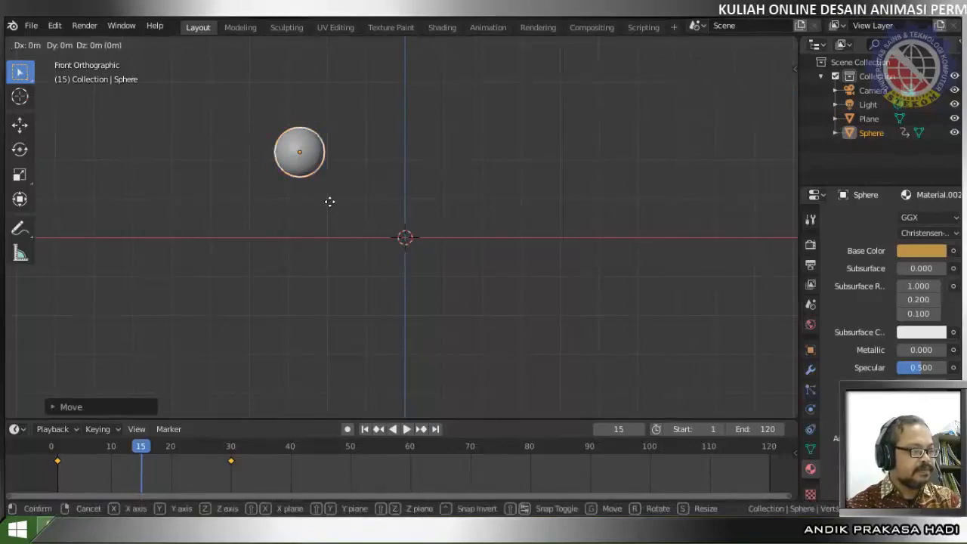
{"action": "key", "text": "z"}
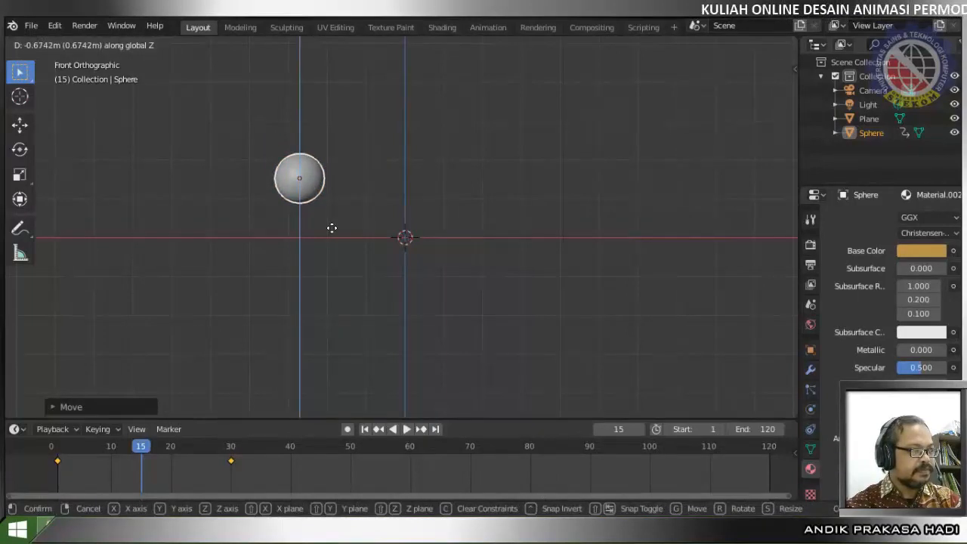
{"action": "left_click", "coordinate": [332, 228]}
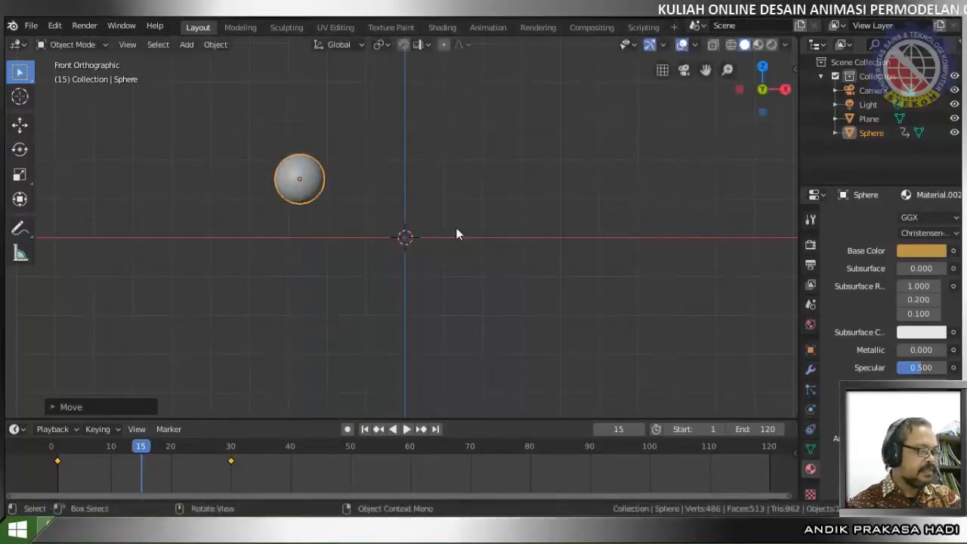
{"action": "key", "text": "i"}
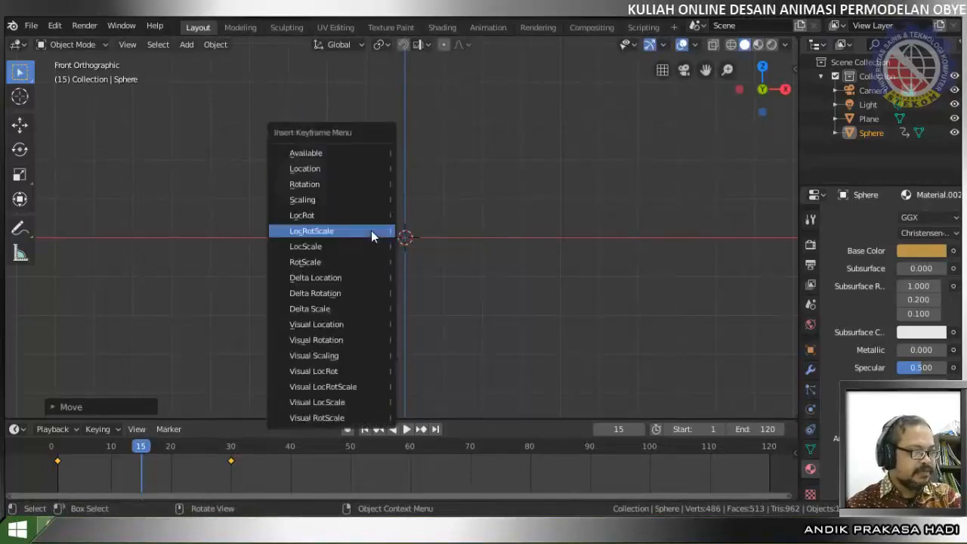
{"action": "left_click", "coordinate": [371, 231]}
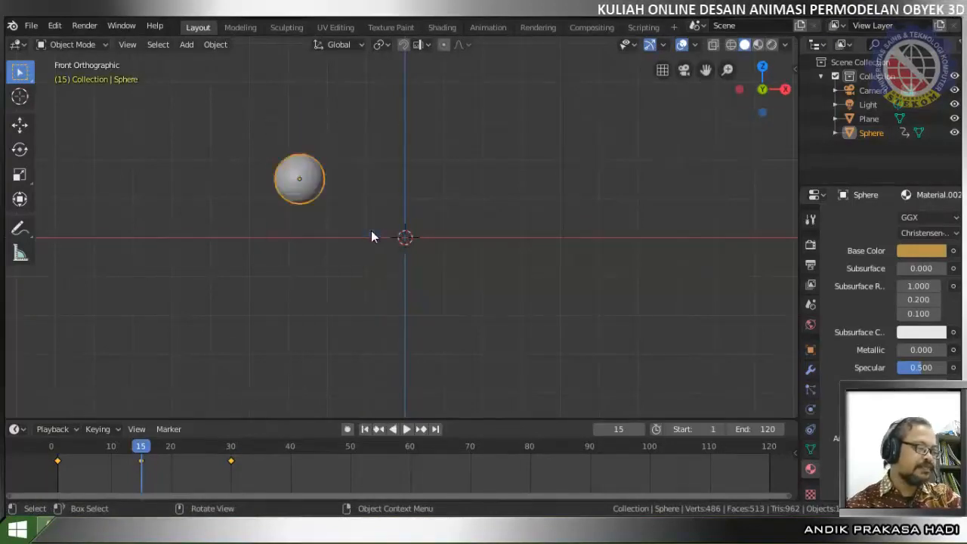
- Return to the camera view and scrub through the keyframed range to review the sphere's bounce
{"action": "middle_click_drag", "start_coordinate": [377, 238], "coordinate": [378, 244]}
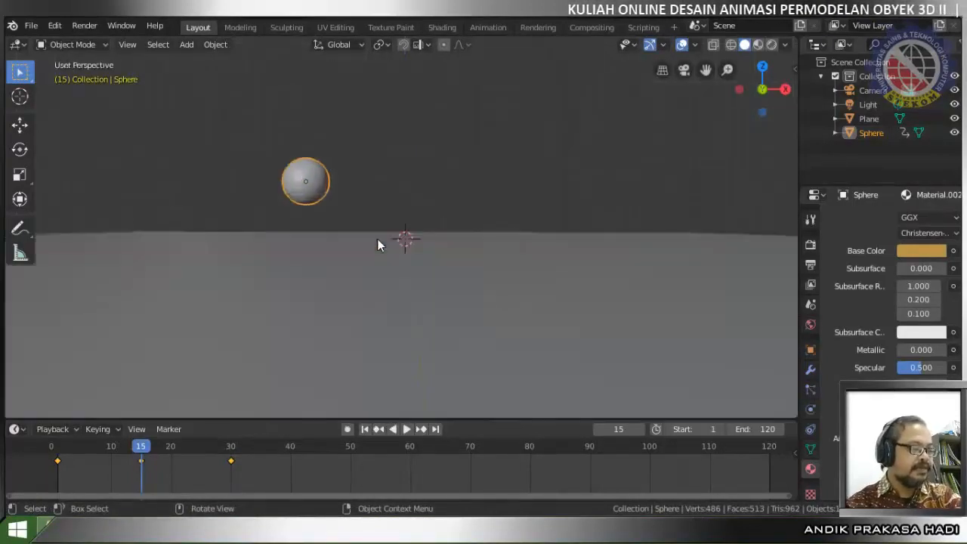
{"action": "key", "text": "KP_0"}
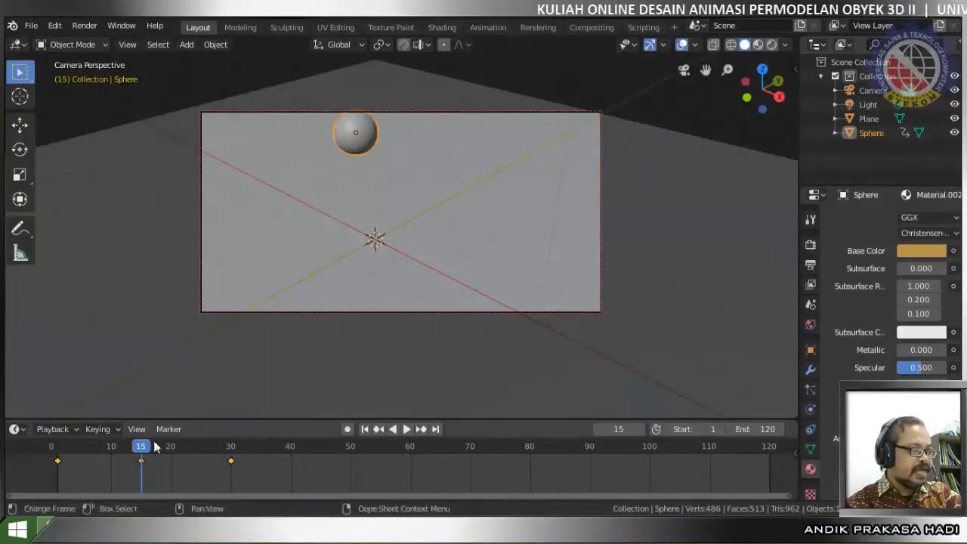
{"action": "left_click_drag", "start_coordinate": [140, 448], "coordinate": [253, 495]}
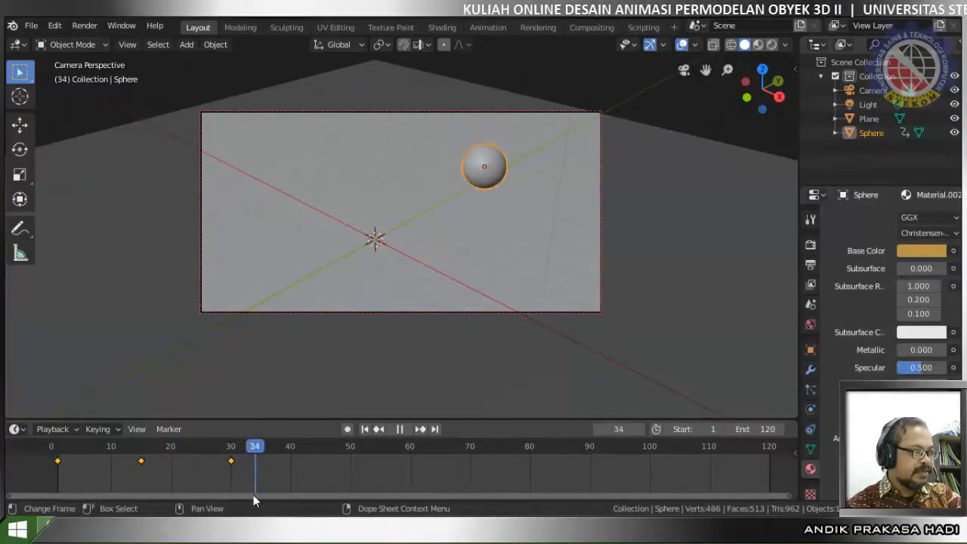
{"action": "left_click_drag", "start_coordinate": [253, 494], "coordinate": [231, 468]}
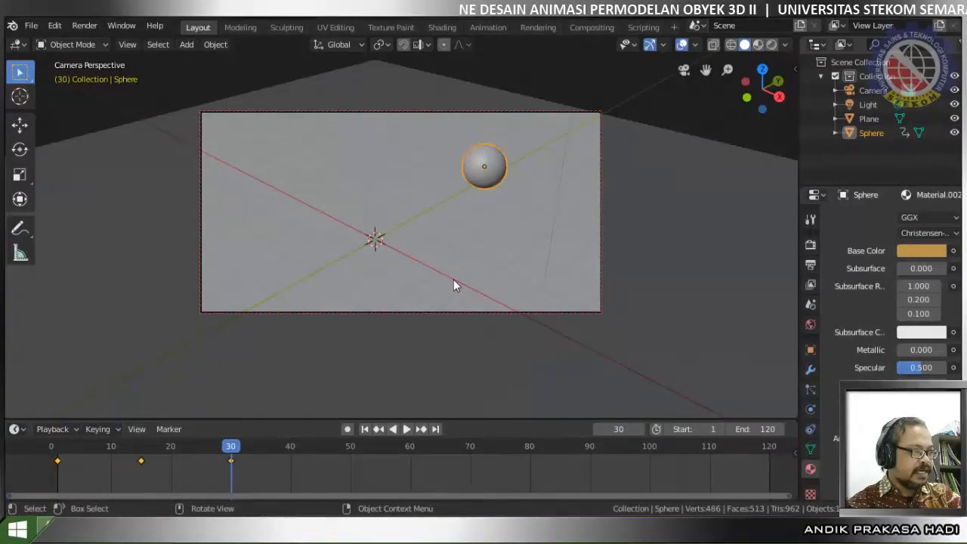
{"action": "left_click", "coordinate": [53, 484]}
{"action": "key", "text": "space"}
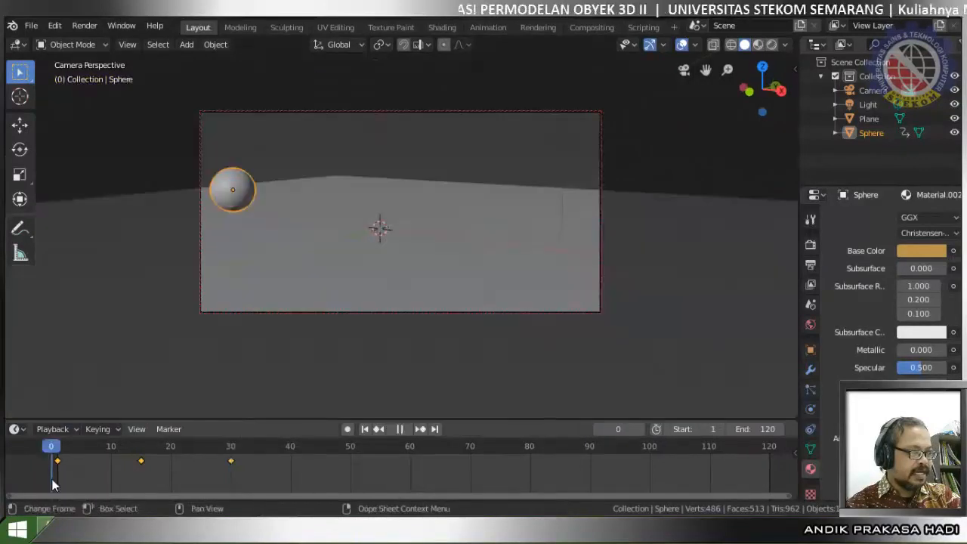
{"action": "left_click_drag", "start_coordinate": [52, 480], "coordinate": [279, 470]}
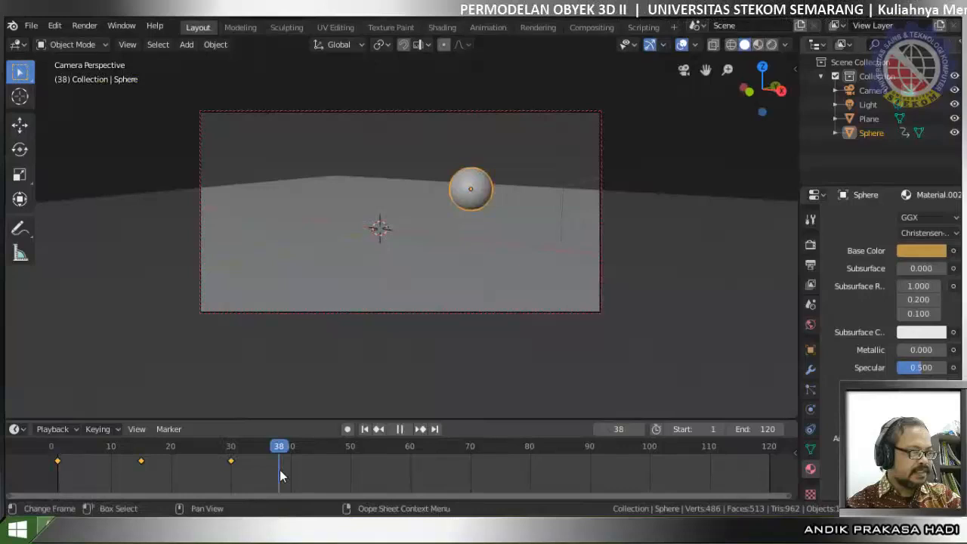
{"action": "key", "text": "Escape"}
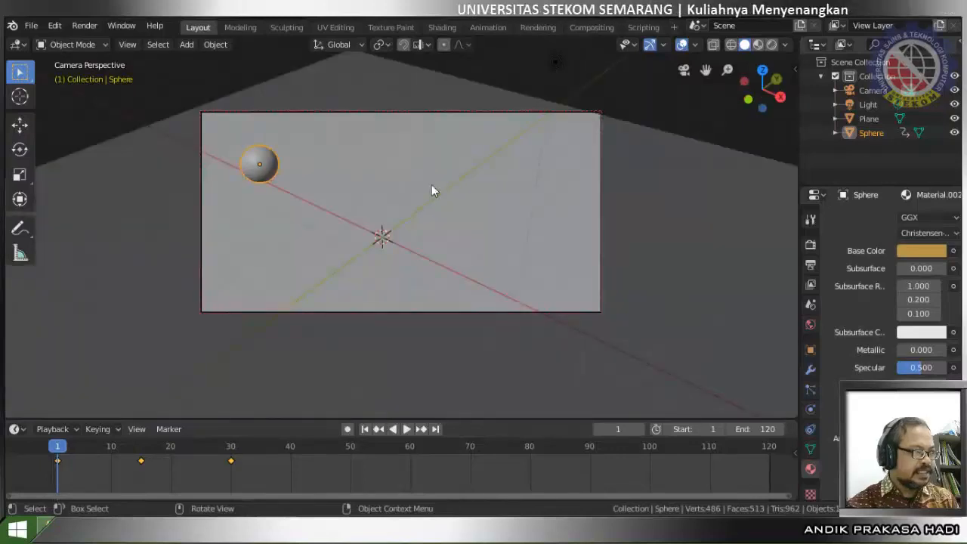
- Set the current frame to 50 and move the sphere to its next position on the floor
{"action": "middle_click_drag", "start_coordinate": [452, 164], "coordinate": [452, 167]}
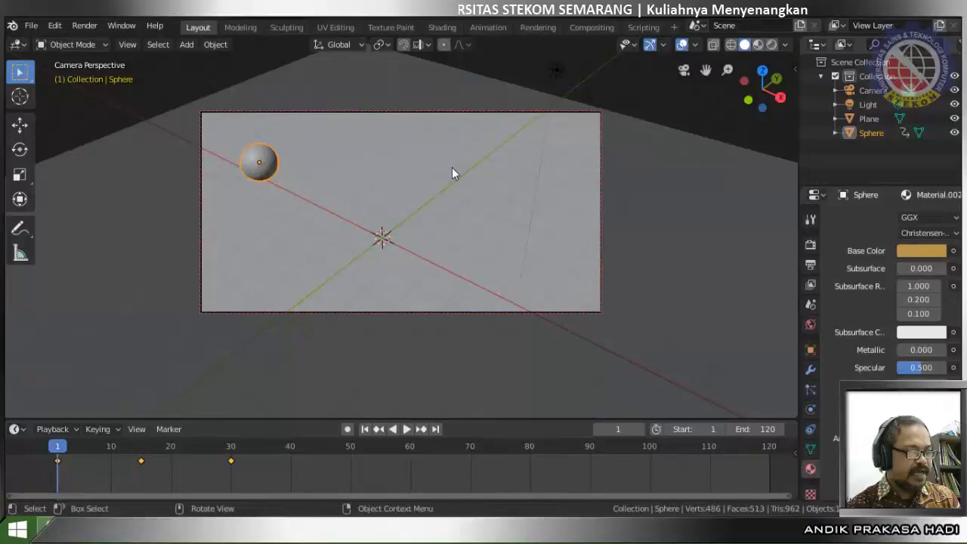
{"action": "left_click", "coordinate": [351, 472]}
{"action": "key", "text": "space"}
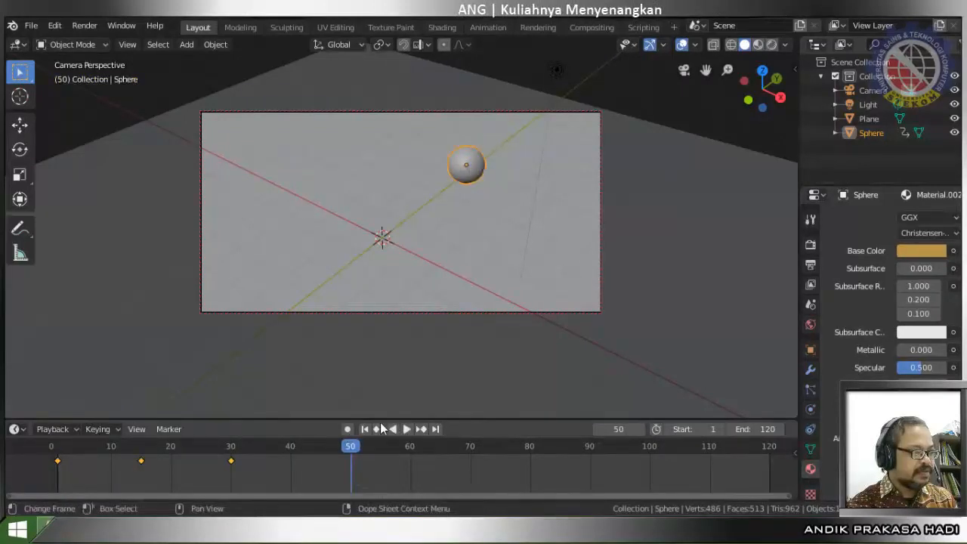
{"action": "key", "text": "g"}
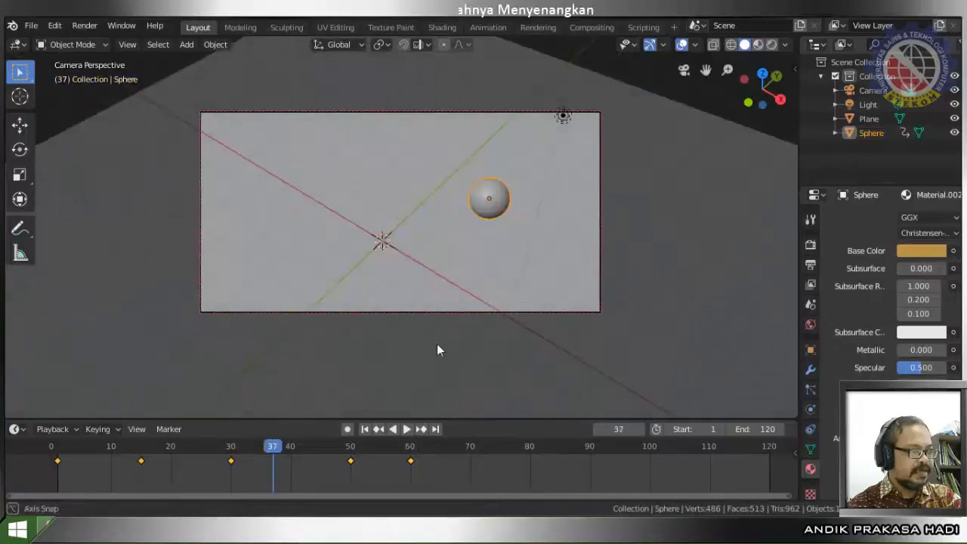
- Render the full animation from the camera view
{"action": "middle_click_drag", "start_coordinate": [437, 343], "coordinate": [434, 326]}
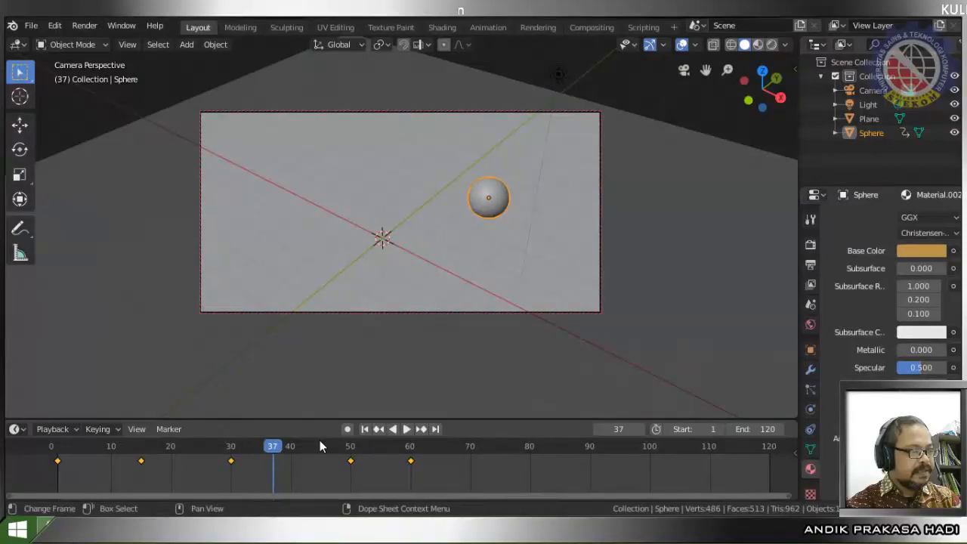
{"action": "key", "text": "ctrl+F12"}
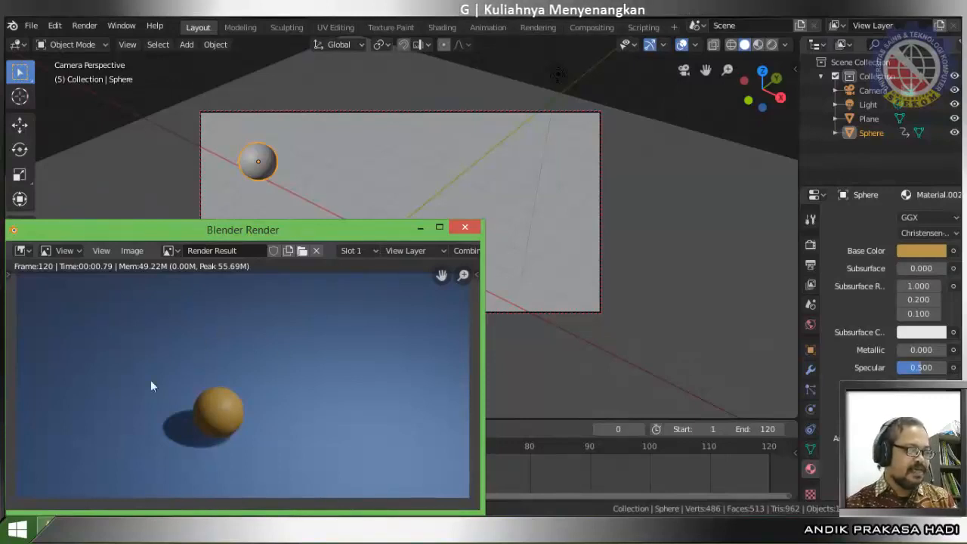
- Switch to File Explorer, open the tmp folder on Local Disk (C:), and select the rendered file 0001-0120.avi
{"action": "left_click", "coordinate": [54, 529]}
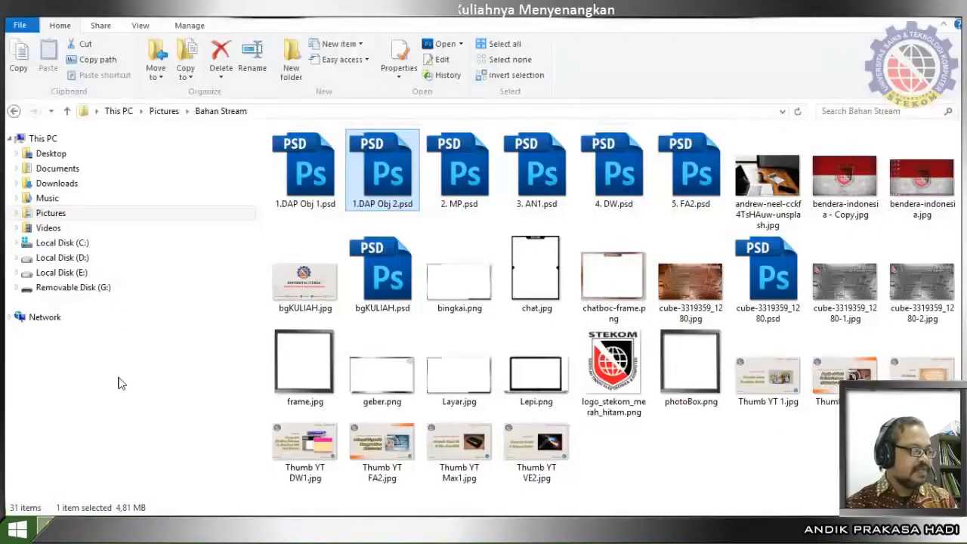
{"action": "left_click", "coordinate": [77, 245]}
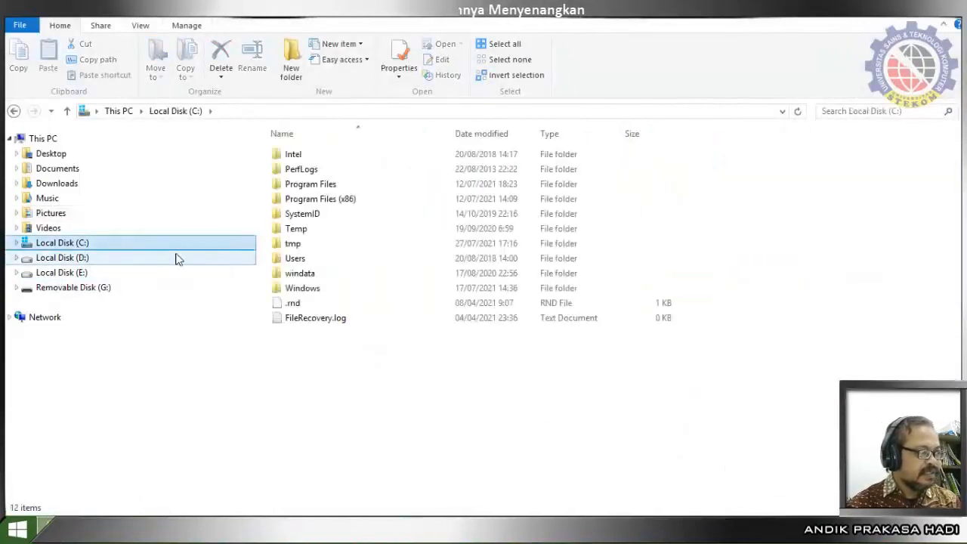
{"action": "double_click", "coordinate": [295, 246]}
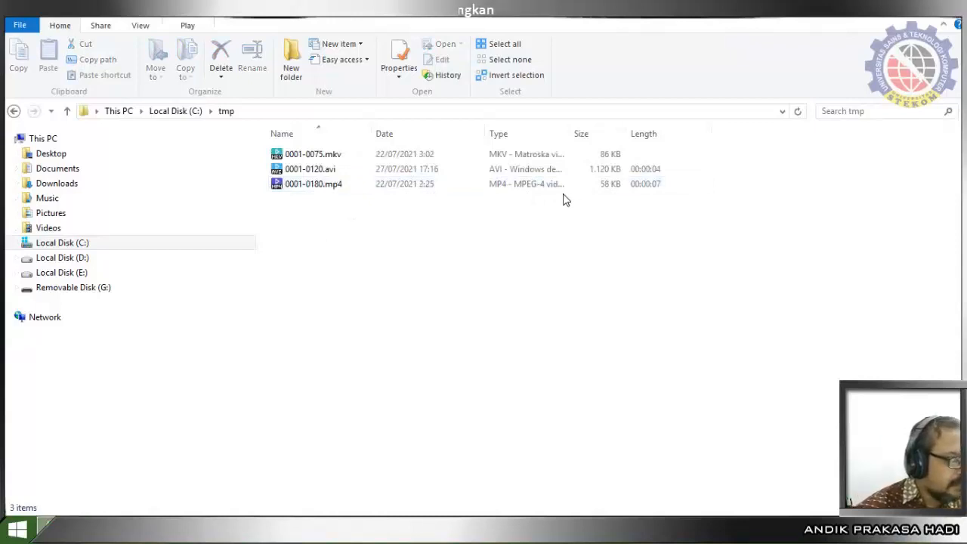
{"action": "left_click", "coordinate": [427, 160]}
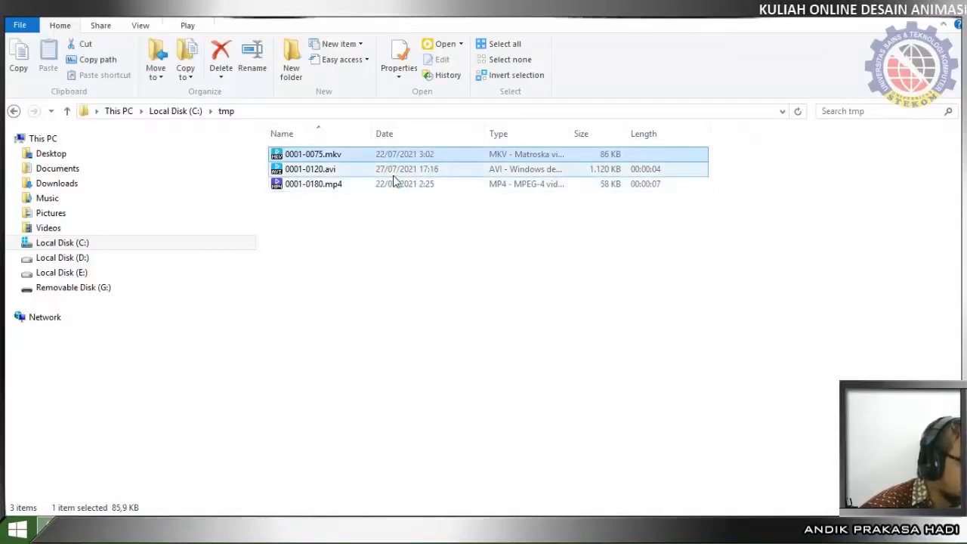
{"action": "left_click", "coordinate": [396, 174]}
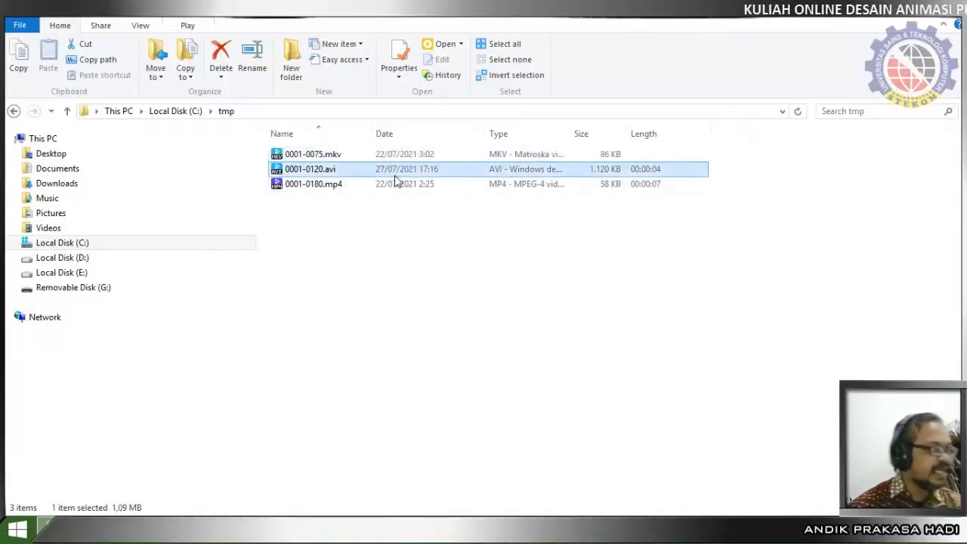
{"action": "left_click", "coordinate": [433, 160]}
{"action": "left_click", "coordinate": [435, 175]}
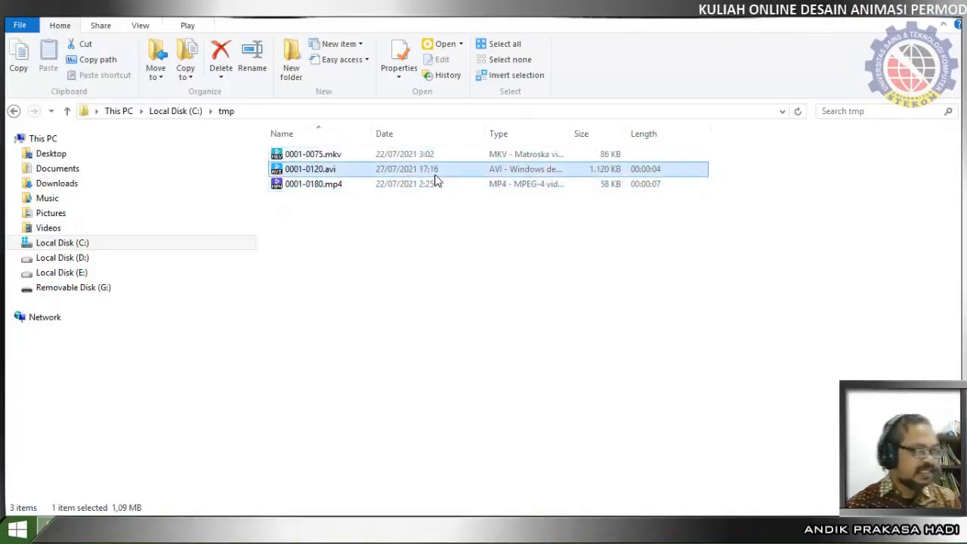
- Play the rendered video 0001-0120.avi, then close the media player and clear the file selection
{"action": "double_click", "coordinate": [322, 172]}
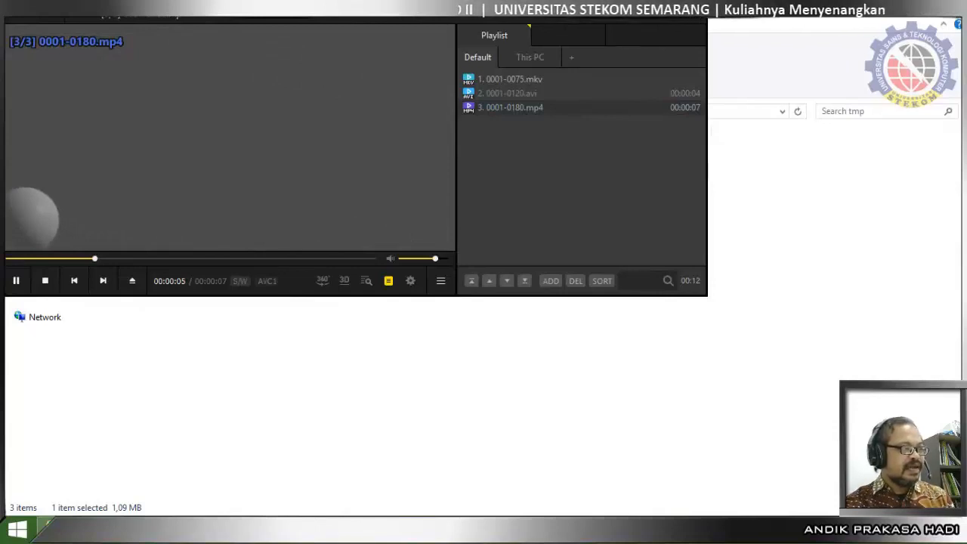
{"action": "left_click", "coordinate": [694, 25]}
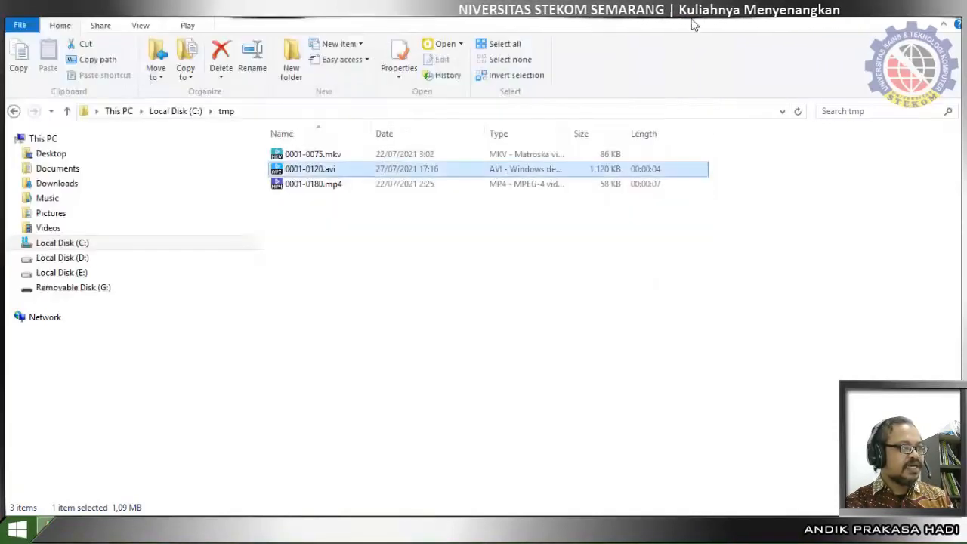
{"action": "left_click", "coordinate": [280, 227]}
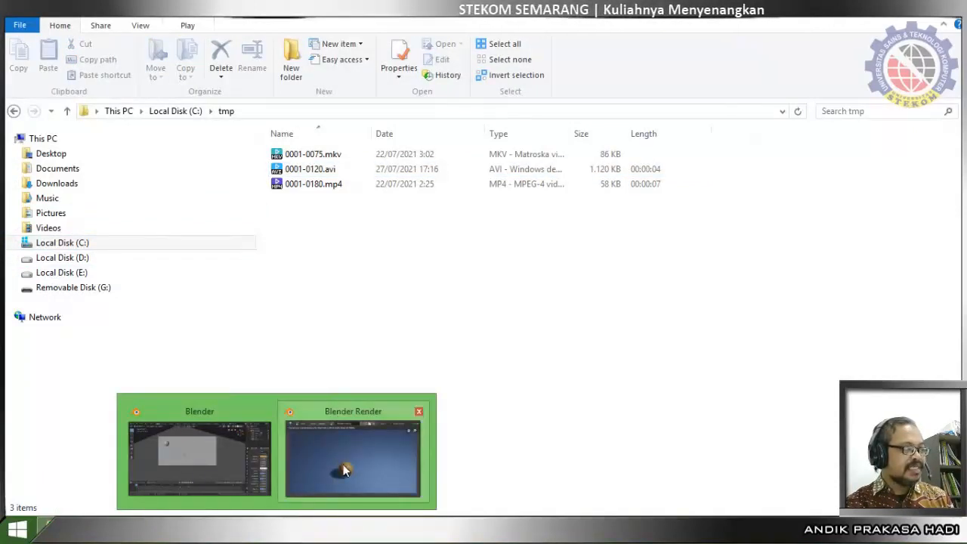
- Close the Blender Render result window and switch back to the main Blender window
{"action": "left_click", "coordinate": [343, 463]}
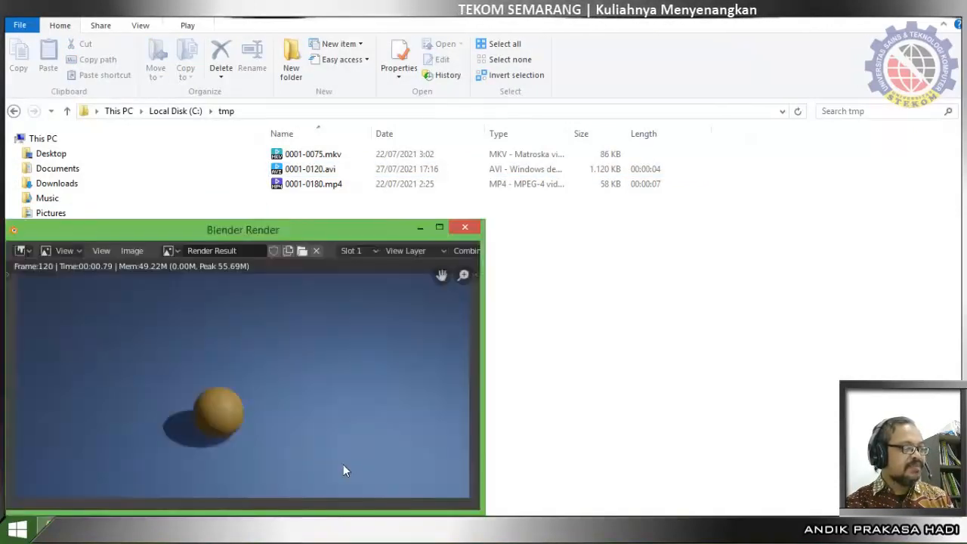
{"action": "left_click", "coordinate": [464, 228]}
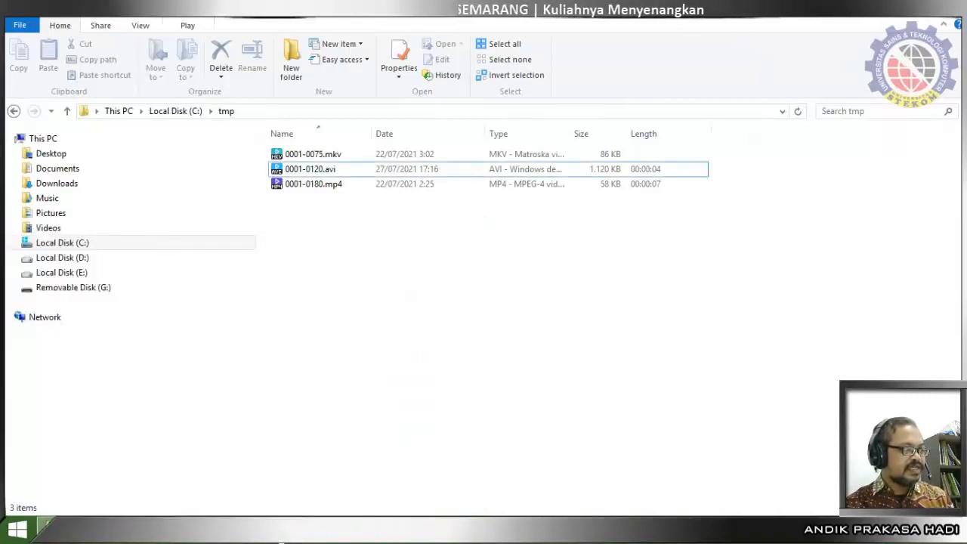
{"action": "left_click", "coordinate": [281, 536]}
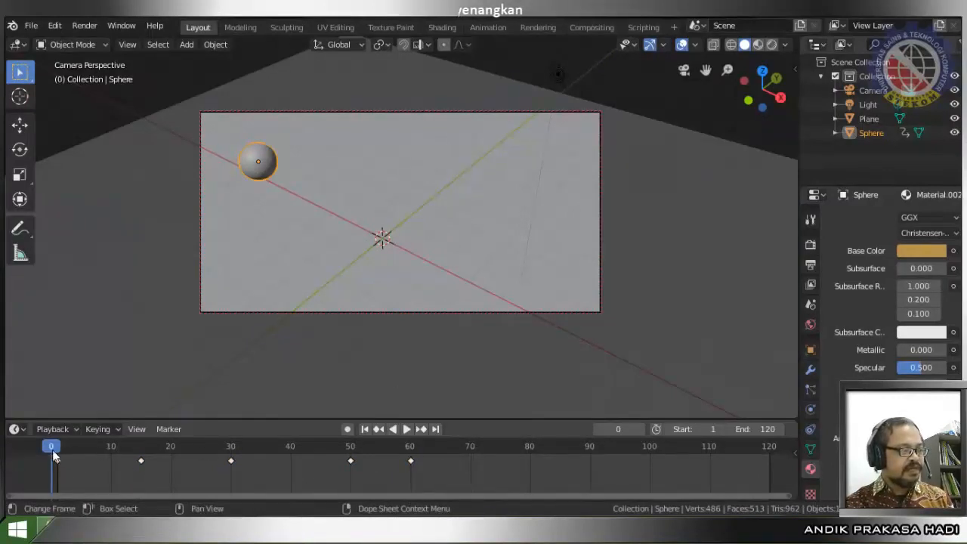
- Play the animation and scrub the timeline back to frame 1 to review the motion
{"action": "key", "text": "space"}
{"action": "left_click_drag", "start_coordinate": [219, 461], "coordinate": [55, 482]}
{"action": "key", "text": "space"}
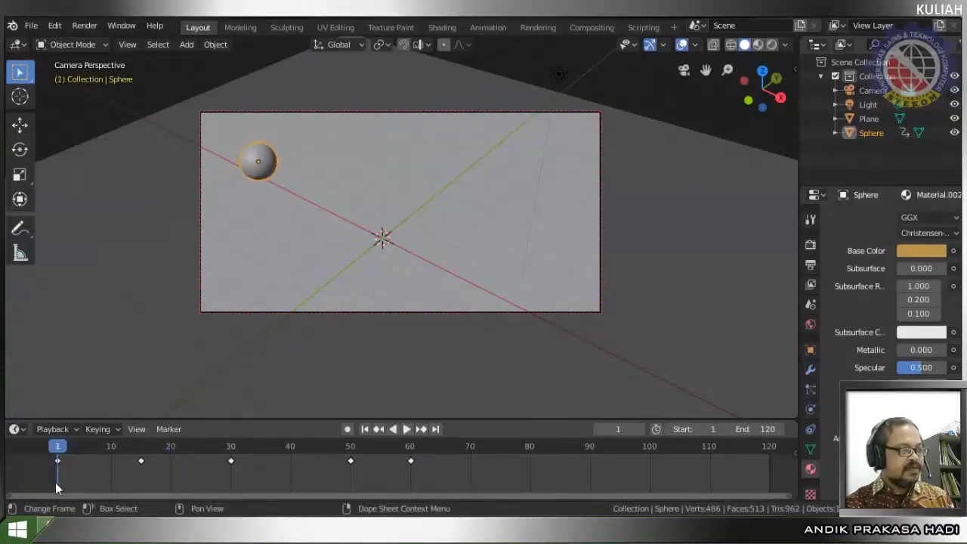
- Delete the sphere's keyframe at frame 15 and play back the animation without it
{"action": "left_click", "coordinate": [141, 461]}
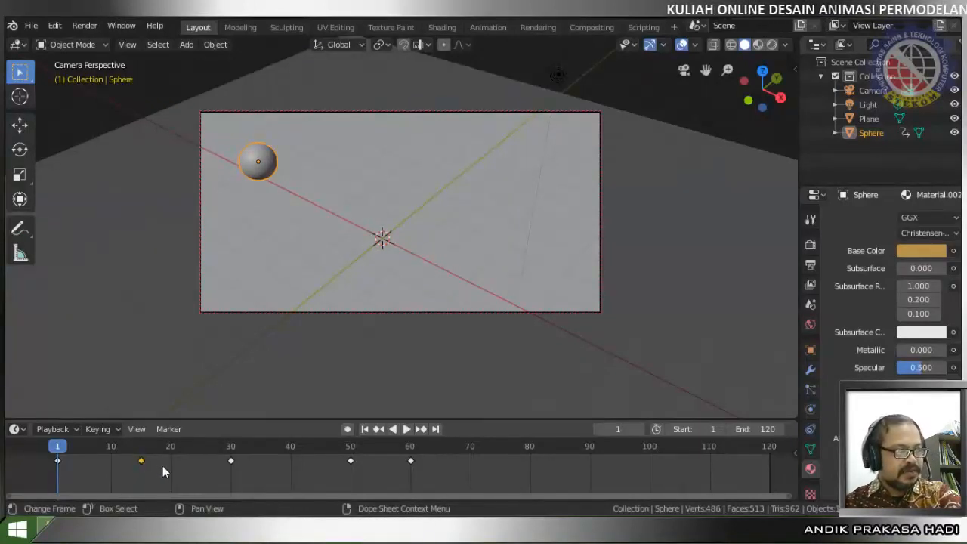
{"action": "key", "text": "x"}
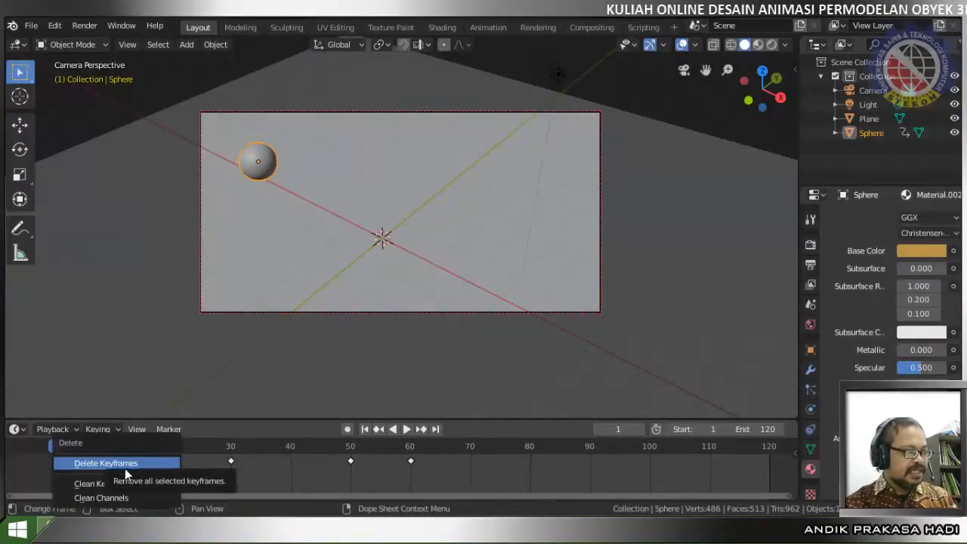
{"action": "left_click", "coordinate": [125, 469]}
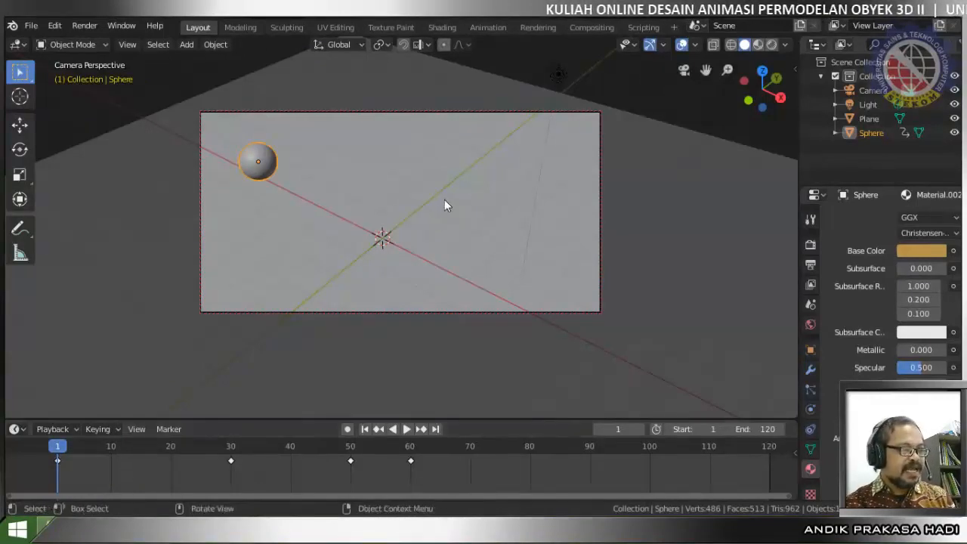
{"action": "left_click", "coordinate": [407, 428]}
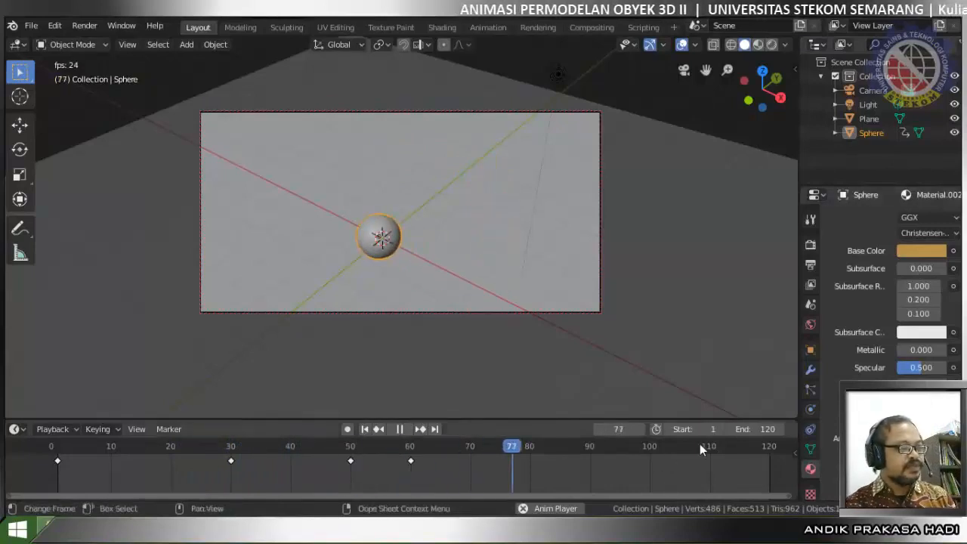
{"action": "left_click", "coordinate": [400, 429]}
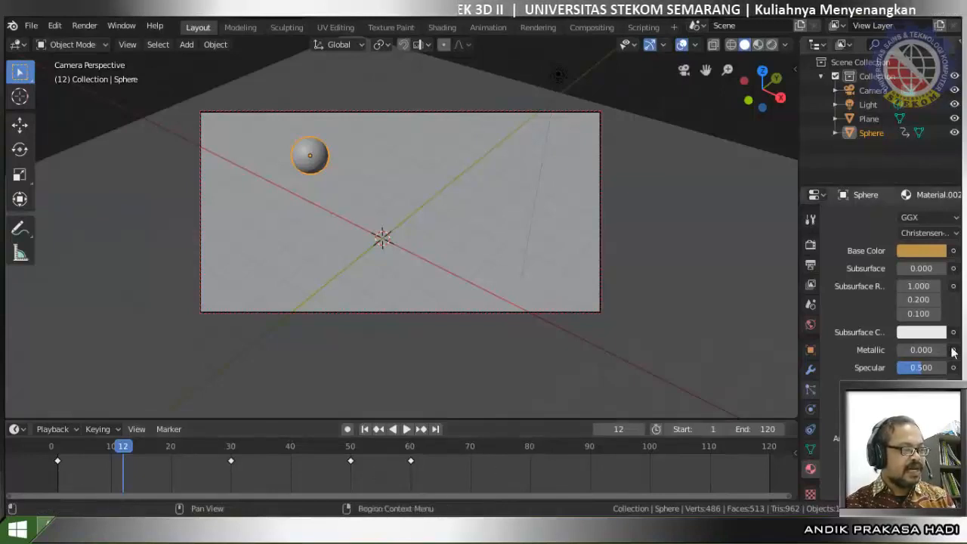
- Set the scene's end frame to 70 in the output settings
{"action": "left_click", "coordinate": [812, 268]}
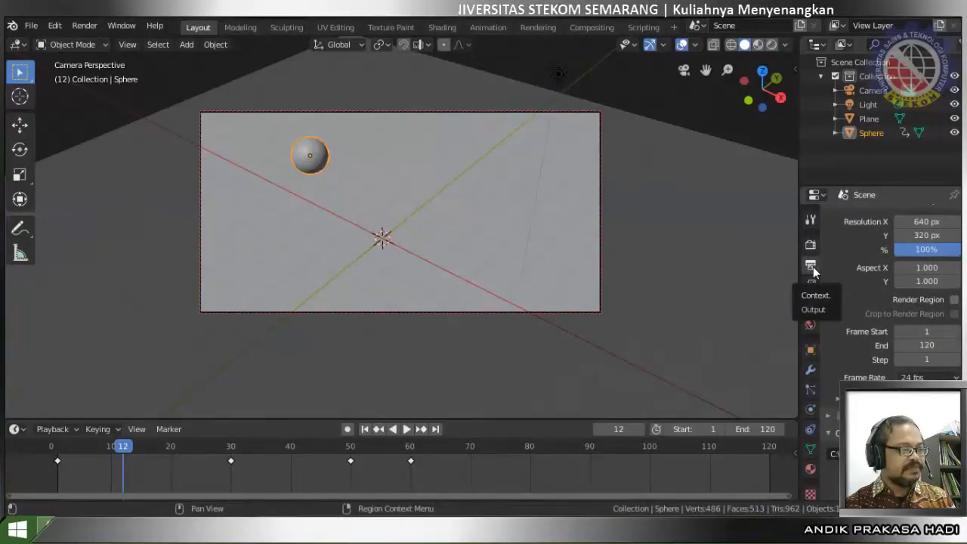
{"action": "left_click", "coordinate": [917, 345]}
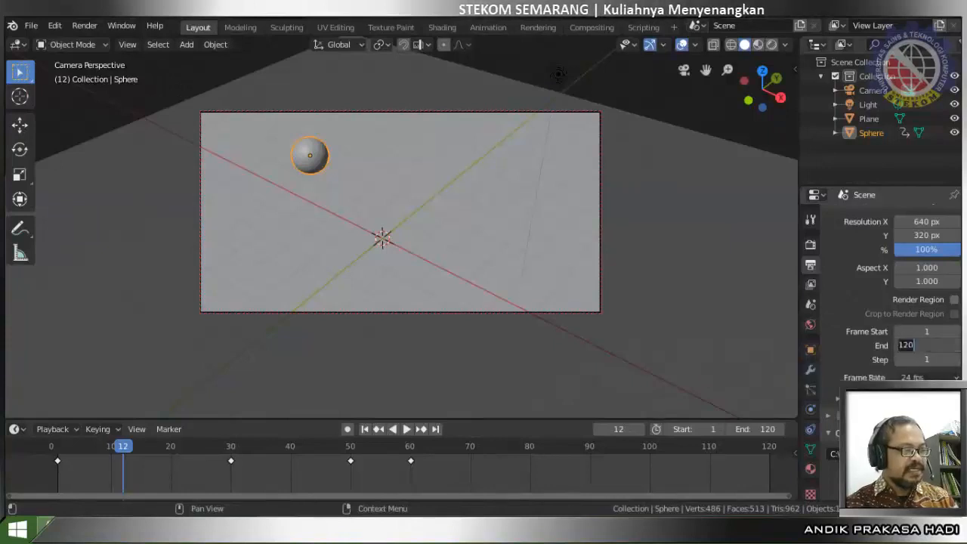
{"action": "type", "text": "70"}
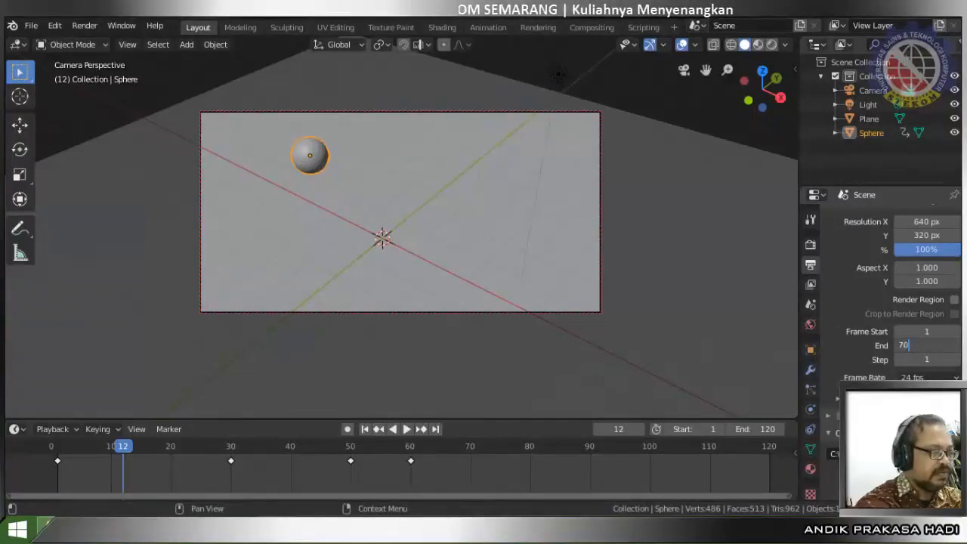
{"action": "key", "text": "Return"}
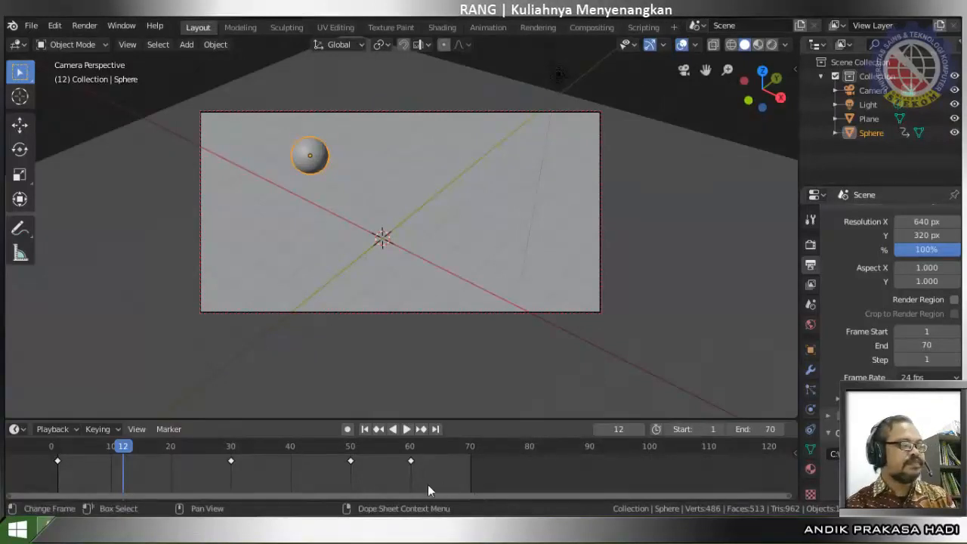
- Rewind to frame 0 and play the shortened animation
{"action": "left_click_drag", "start_coordinate": [119, 452], "coordinate": [51, 451]}
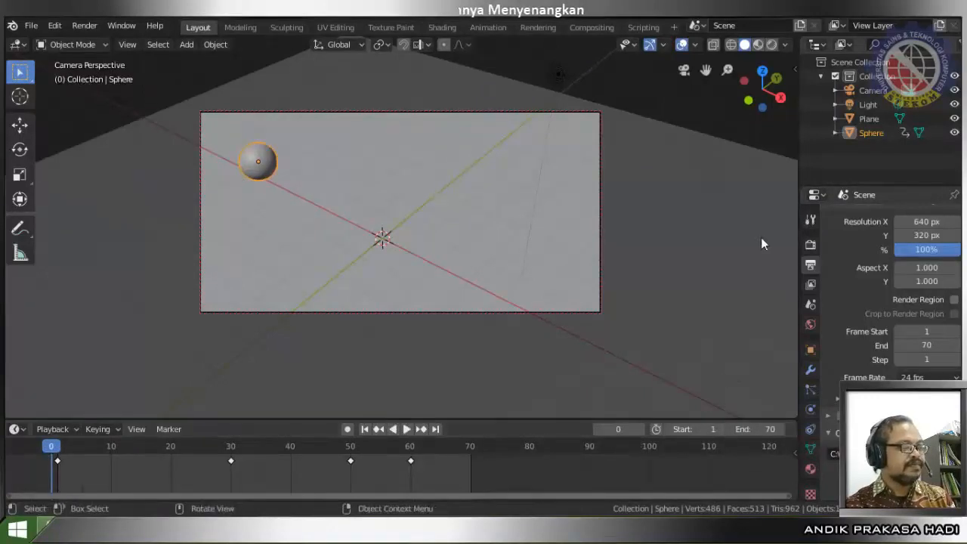
{"action": "left_click", "coordinate": [405, 429]}
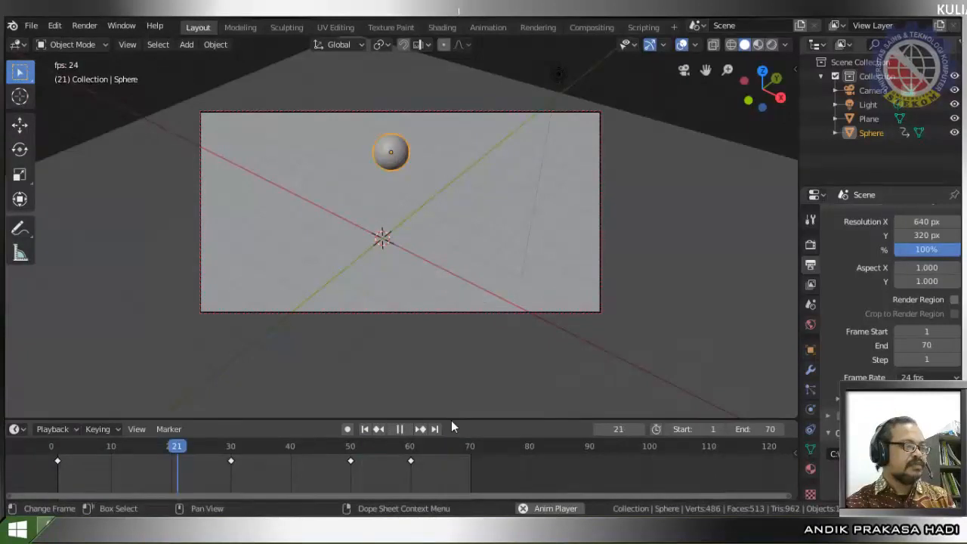
{"action": "key", "text": "space"}
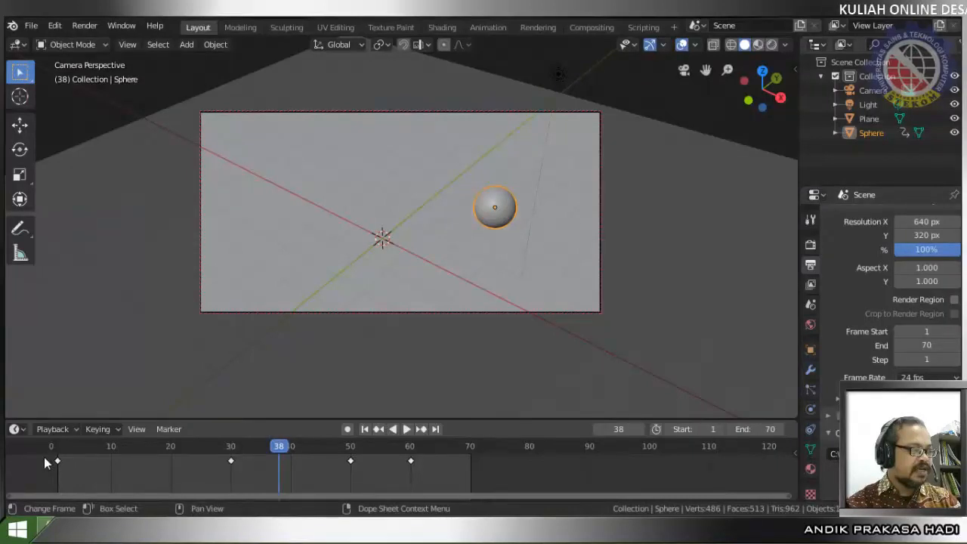
- Delete all of the sphere's keyframes, return to frame 0, and check playback
{"action": "left_click_drag", "start_coordinate": [44, 457], "coordinate": [430, 473]}
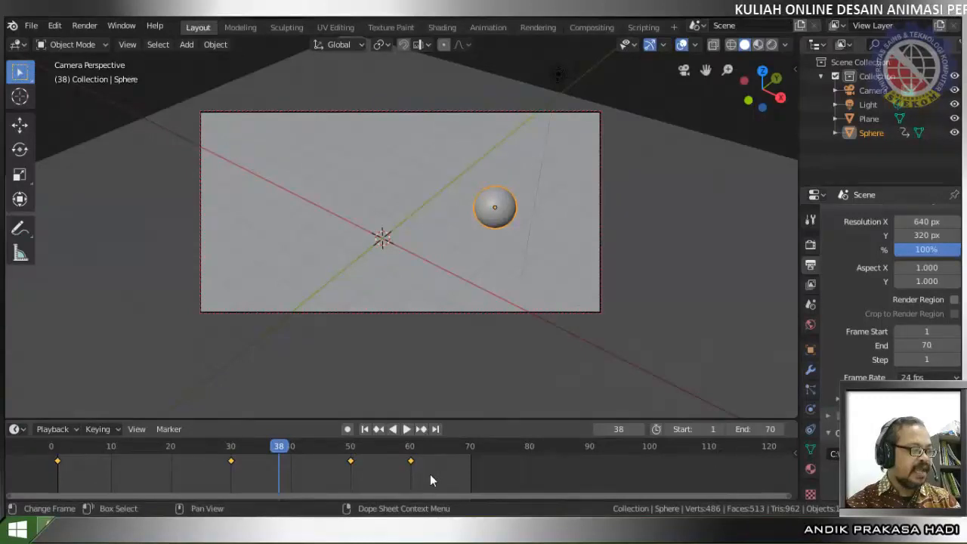
{"action": "key", "text": "Delete"}
{"action": "left_click_drag", "start_coordinate": [283, 456], "coordinate": [9, 472]}
{"action": "key", "text": "space"}
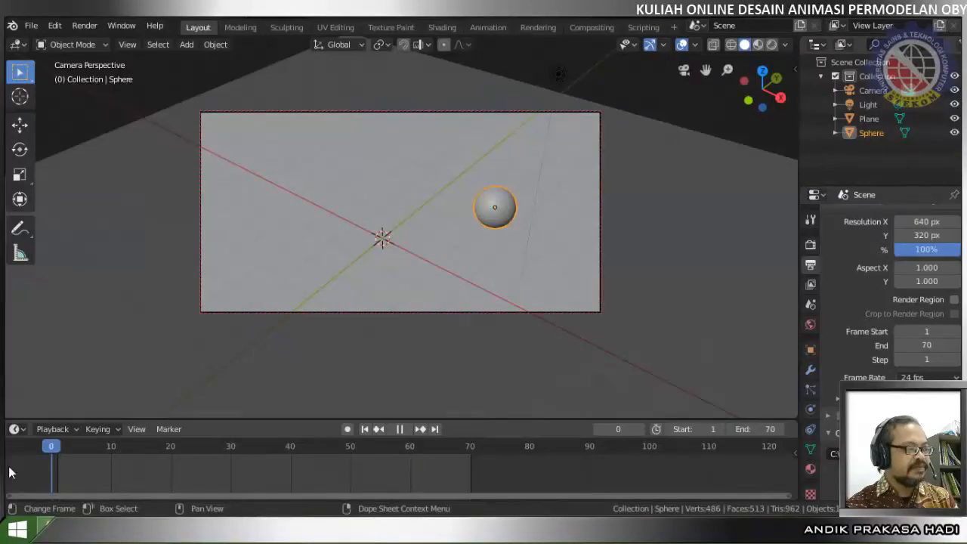
{"action": "key", "text": "space"}
- Move the sphere about 8 m across the floor, with global Z locked, to the far left of the camera frame
{"action": "key", "text": "g"}
{"action": "key", "text": "shift+z"}
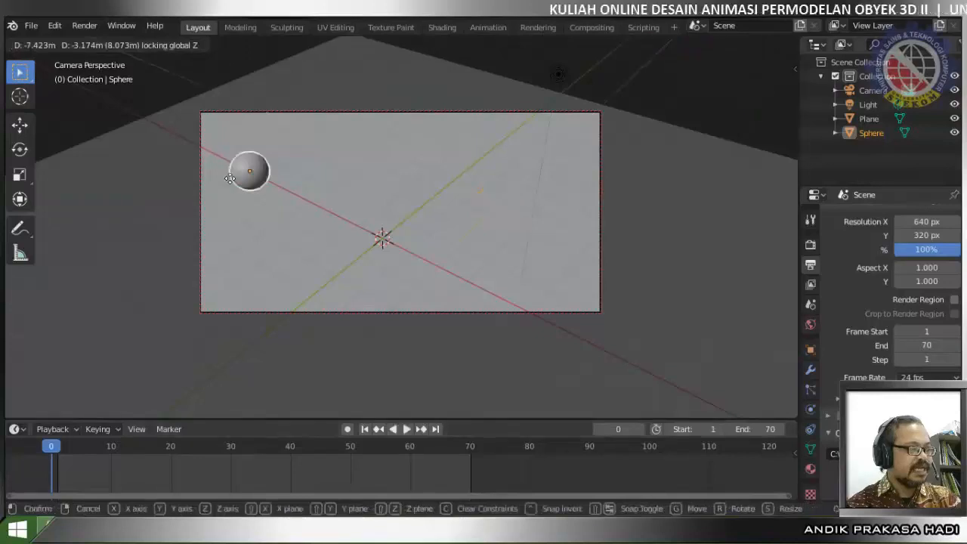
{"action": "left_click", "coordinate": [226, 174]}
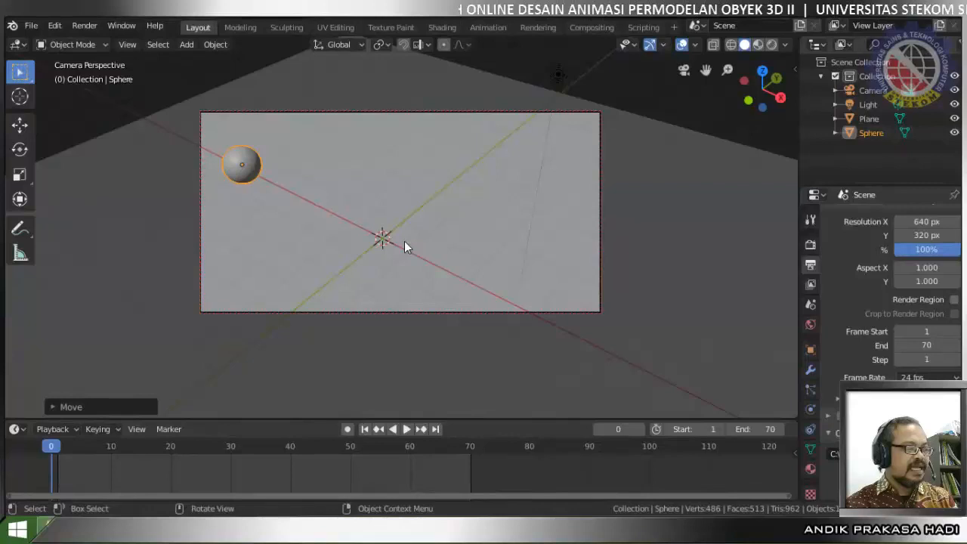
{"action": "scroll", "coordinate": [355, 473], "scroll_direction": "up", "scroll_amount": 2}
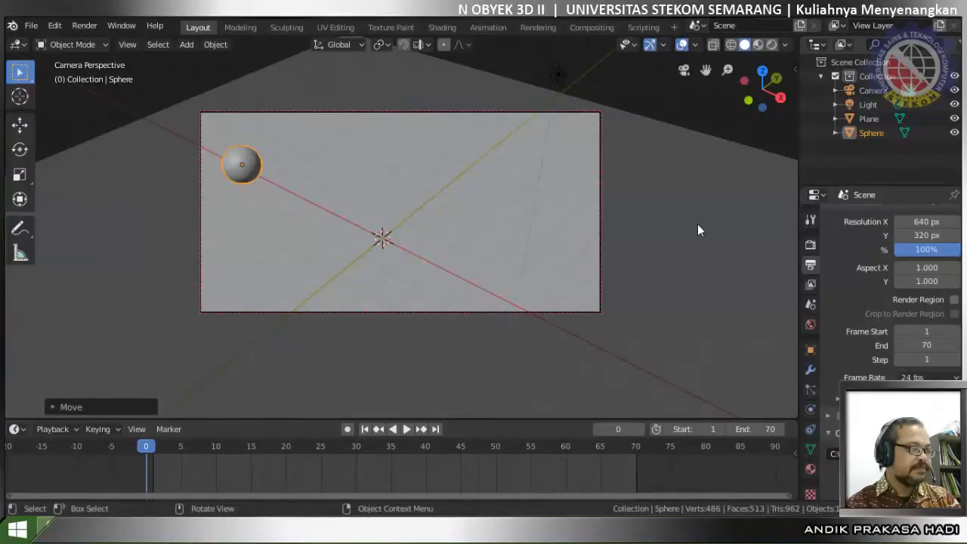
- Show the render settings, switch the viewport to rendered shading, and play the animation briefly
{"action": "left_click", "coordinate": [809, 244]}
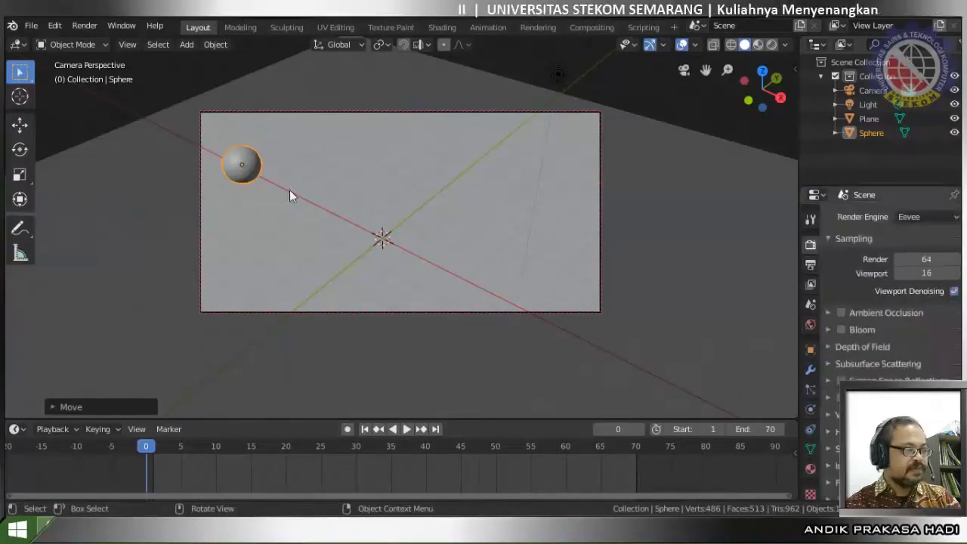
{"action": "left_click", "coordinate": [771, 44]}
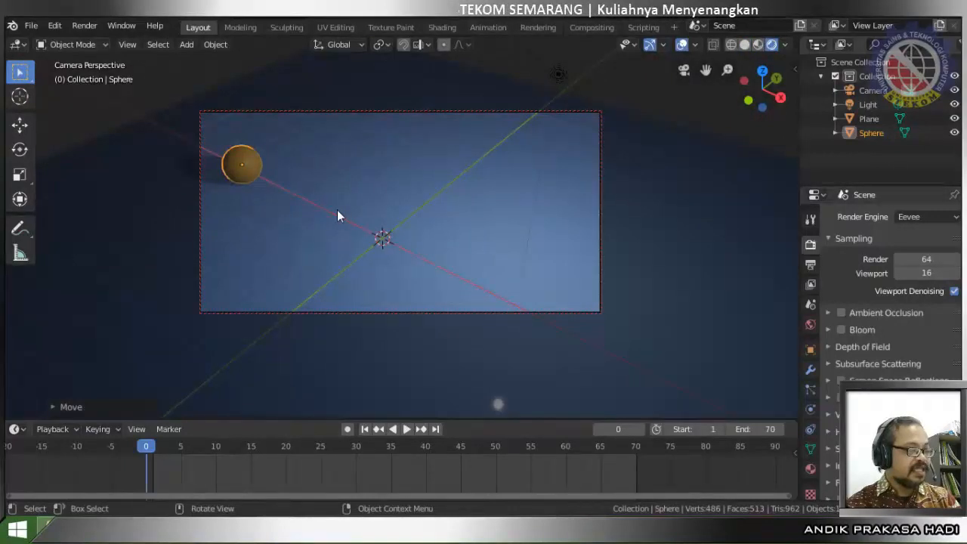
{"action": "left_click", "coordinate": [406, 429]}
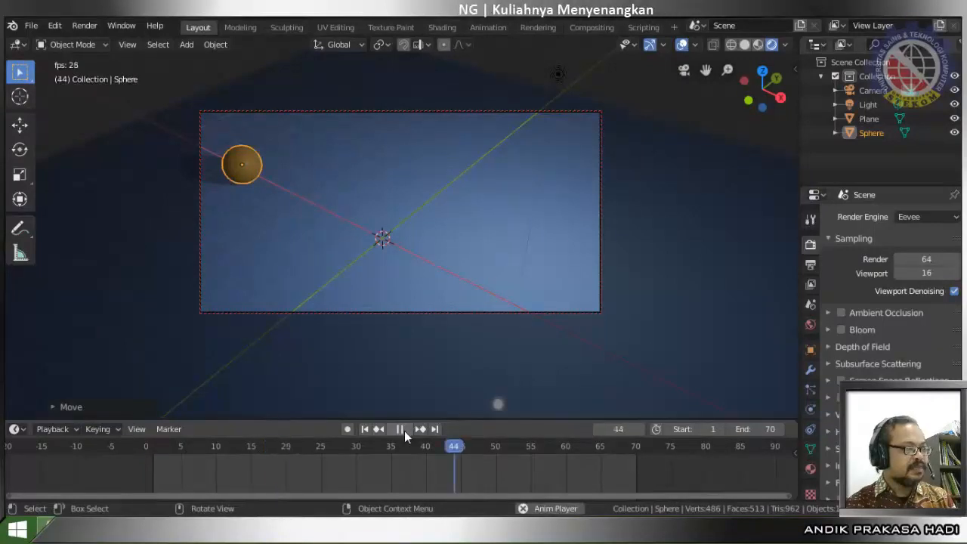
{"action": "left_click", "coordinate": [404, 431]}
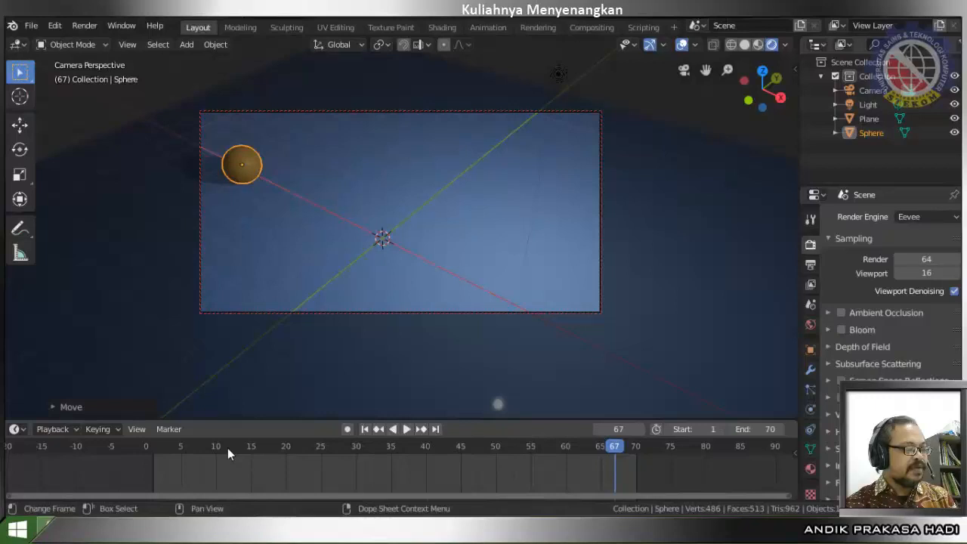
- Undo the sphere's move and the keyframe deletion, back to the keyframed animation
{"action": "left_click", "coordinate": [167, 446]}
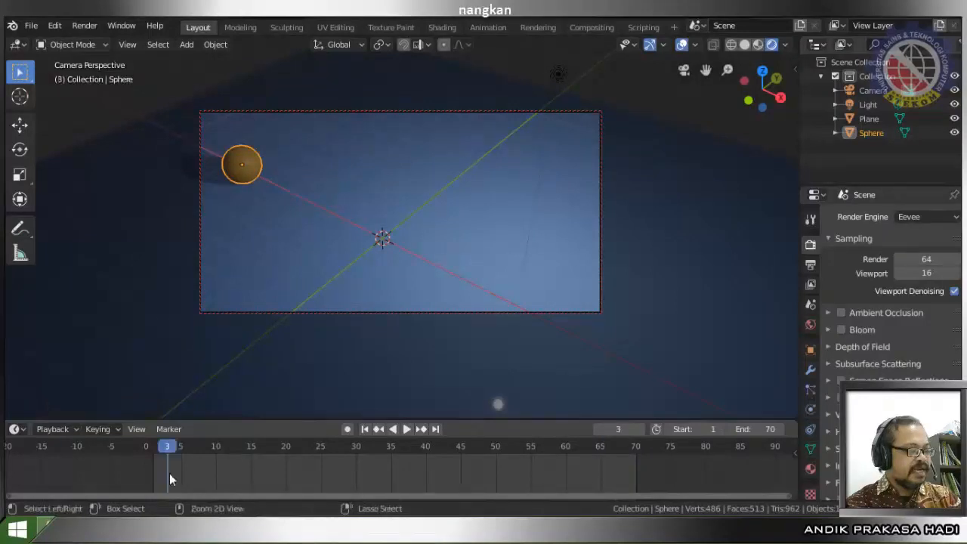
{"action": "key", "text": "ctrl+z"}
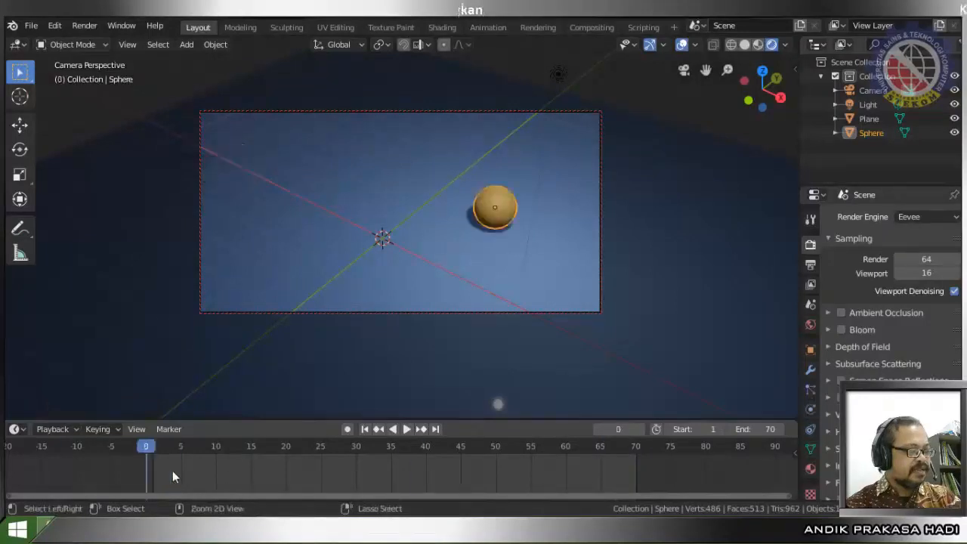
{"action": "key", "text": "ctrl+z"}
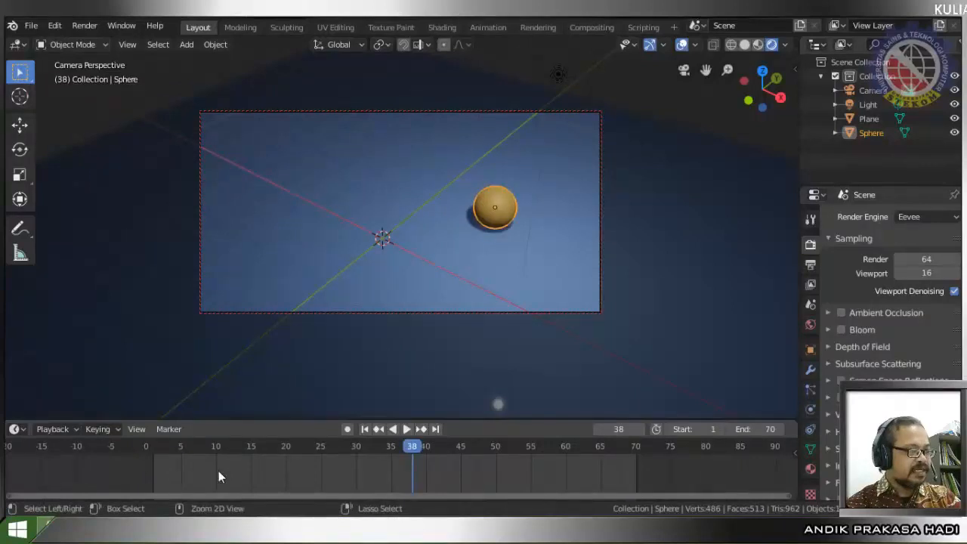
{"action": "key", "text": "ctrl+z"}
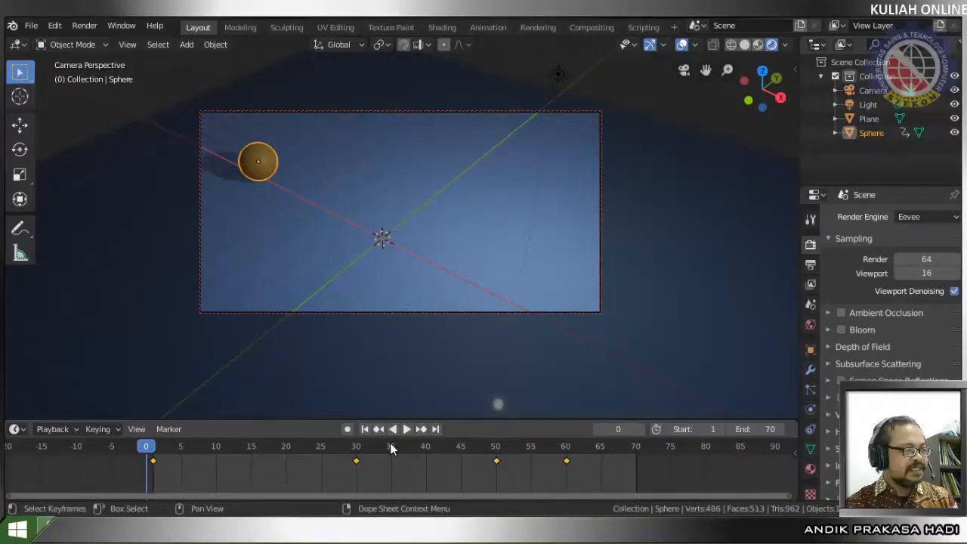
- Delete all of the sphere's keyframes and return the playhead to the start of the timeline
{"action": "left_click", "coordinate": [390, 446]}
{"action": "key", "text": "x"}
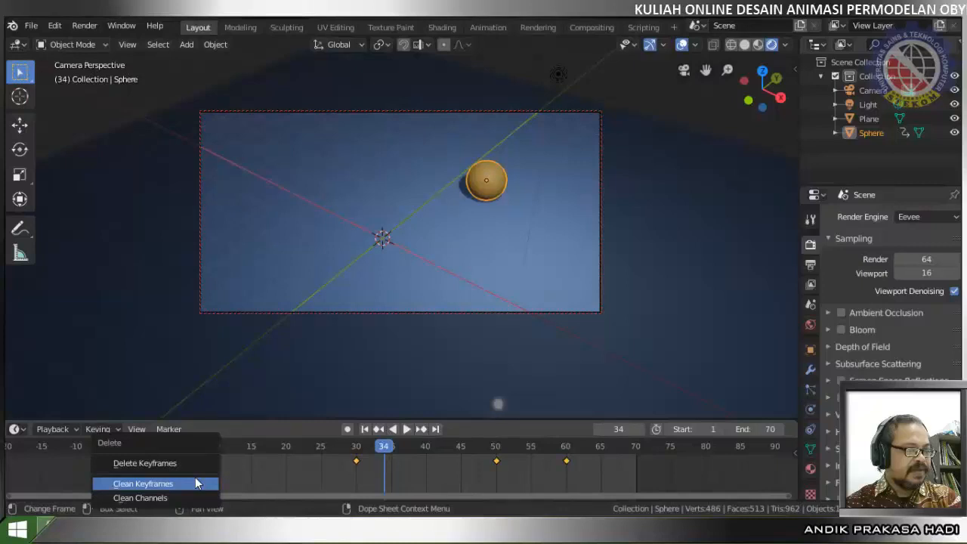
{"action": "left_click", "coordinate": [195, 483]}
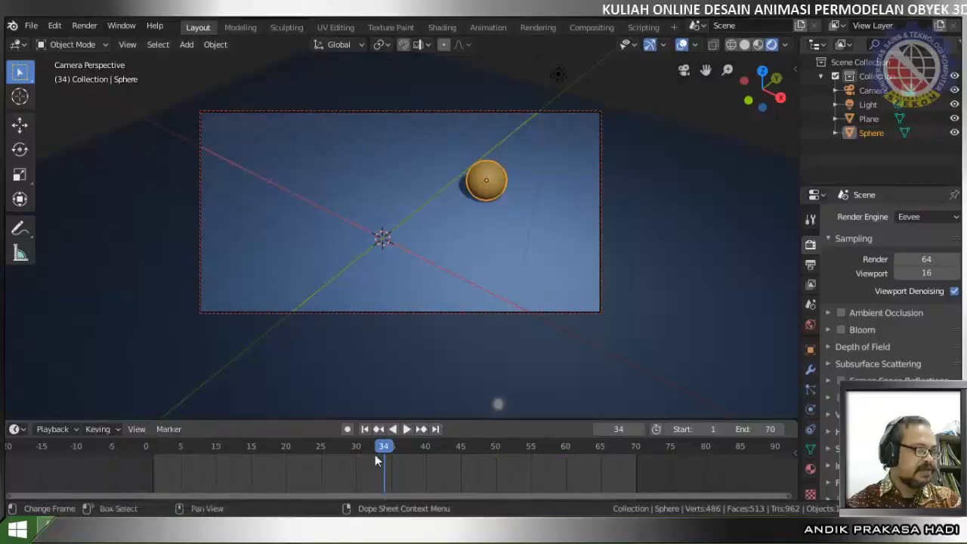
{"action": "left_click_drag", "start_coordinate": [381, 447], "coordinate": [146, 447]}
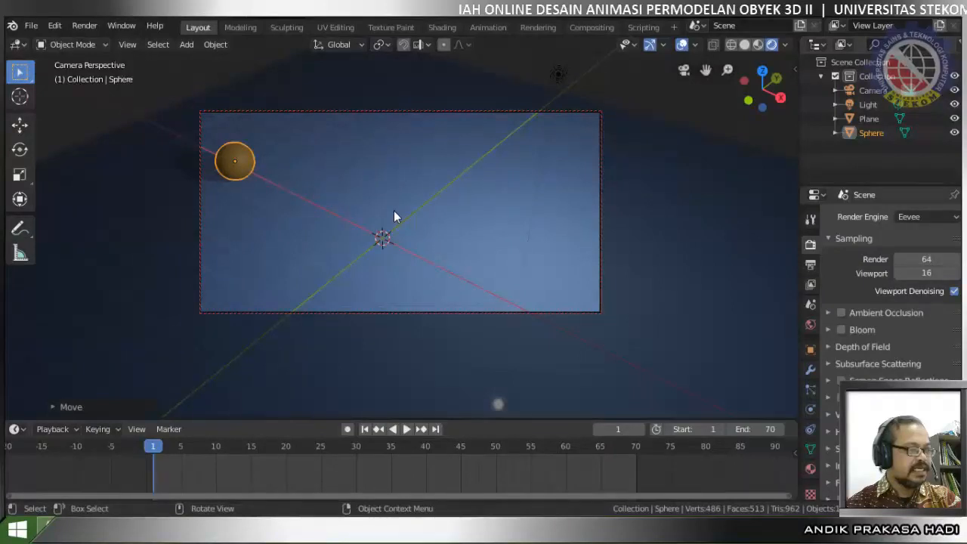
- Switch to the top orthographic view and add a Path curve at the 3D cursor
{"action": "left_click", "coordinate": [394, 216]}
{"action": "key", "text": "KP_1"}
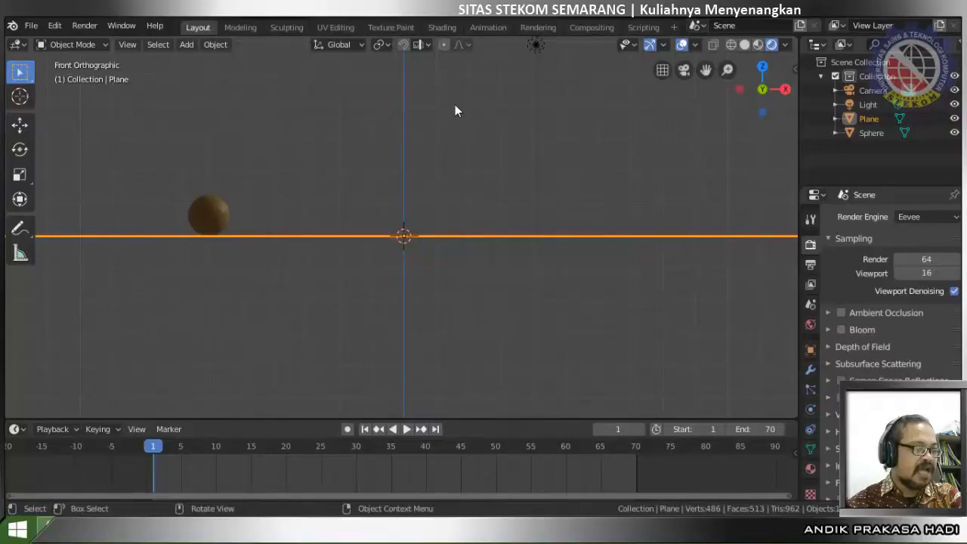
{"action": "key", "text": "KP_7"}
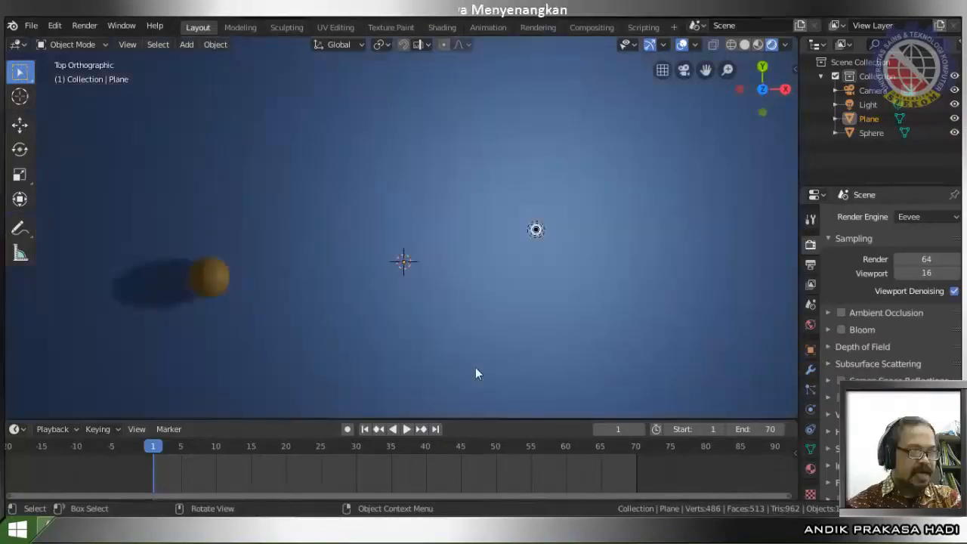
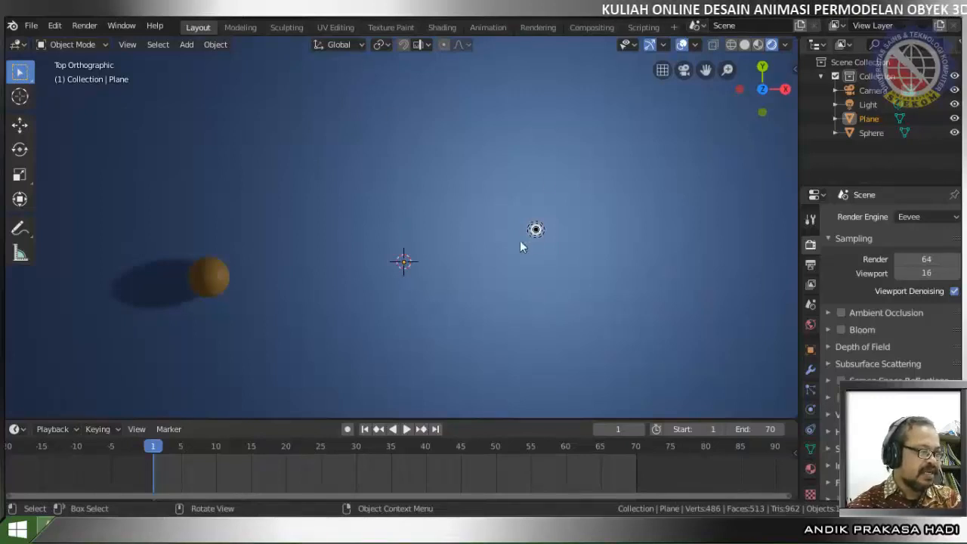
{"action": "key", "text": "KP_0"}
{"action": "scroll", "coordinate": [508, 272], "scroll_direction": "up", "scroll_amount": 4}
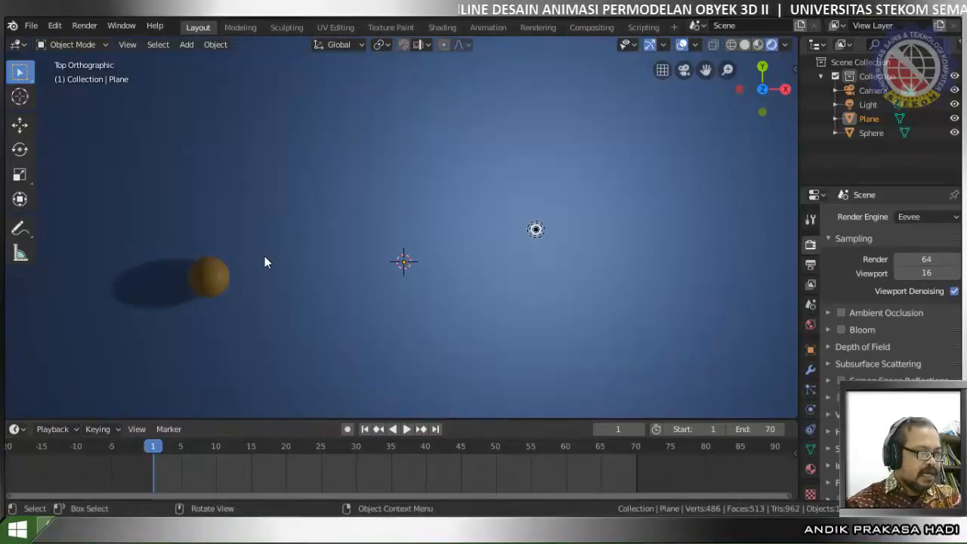
{"action": "key", "text": "shift+a"}
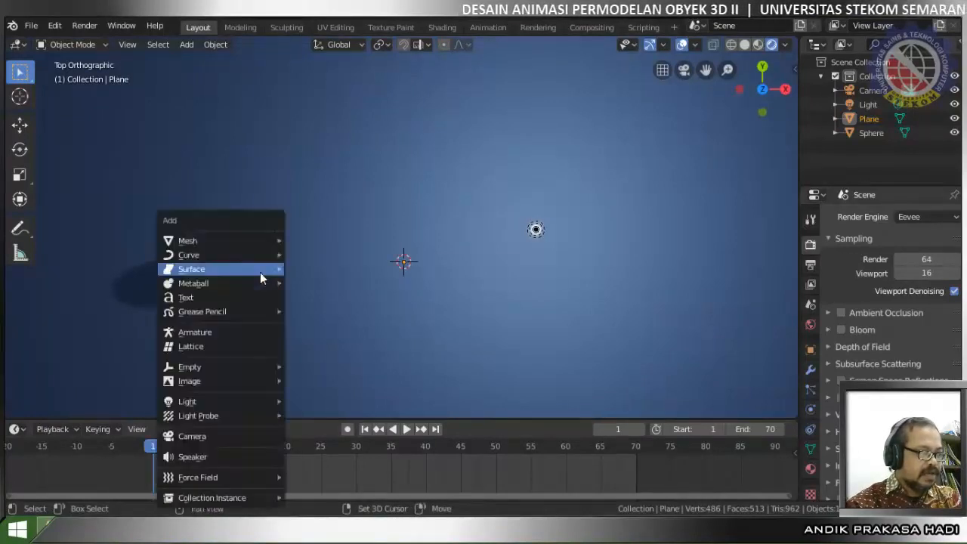
{"action": "mouse_move", "coordinate": [259, 278]}
{"action": "mouse_move", "coordinate": [254, 257]}
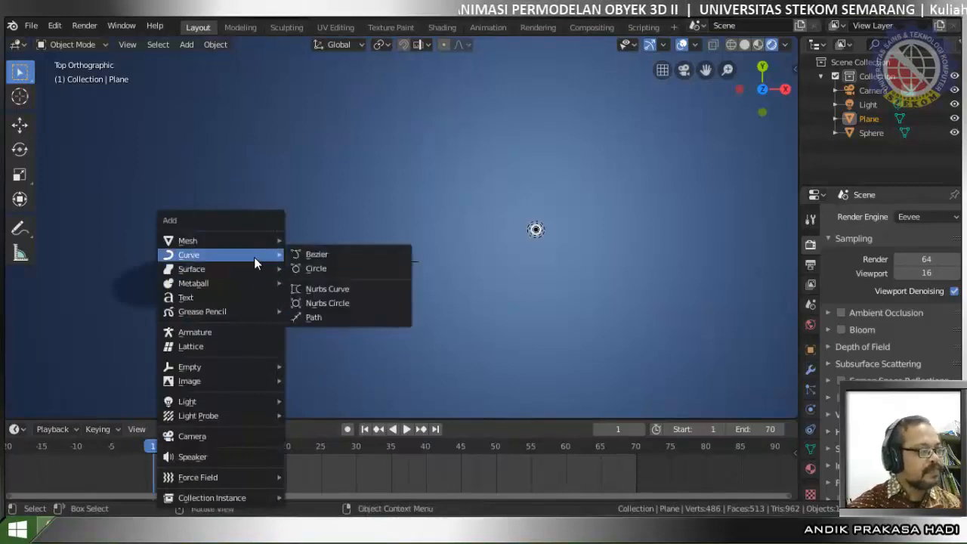
{"action": "left_click", "coordinate": [319, 319]}
- Scale the path up evenly in two passes, the second by a factor of about 1.49
{"action": "scroll", "coordinate": [391, 284], "scroll_direction": "up", "scroll_amount": 1}
{"action": "scroll", "coordinate": [392, 284], "scroll_direction": "up", "scroll_amount": 3}
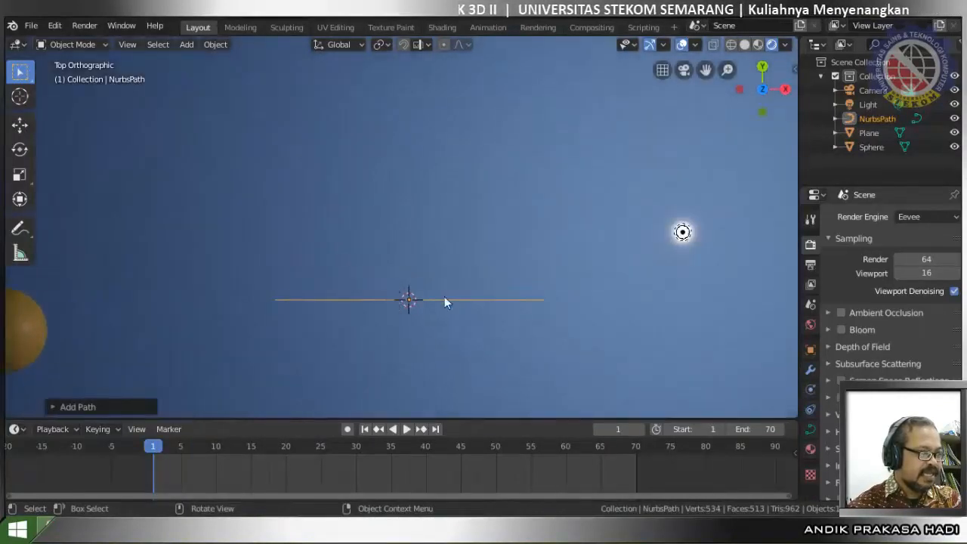
{"action": "scroll", "coordinate": [447, 322], "scroll_direction": "down", "scroll_amount": 1}
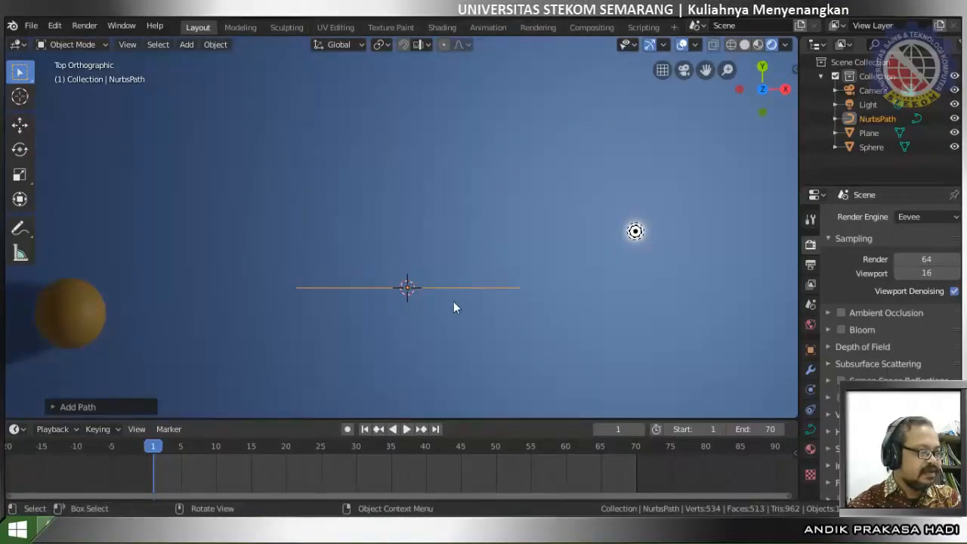
{"action": "key", "text": "s"}
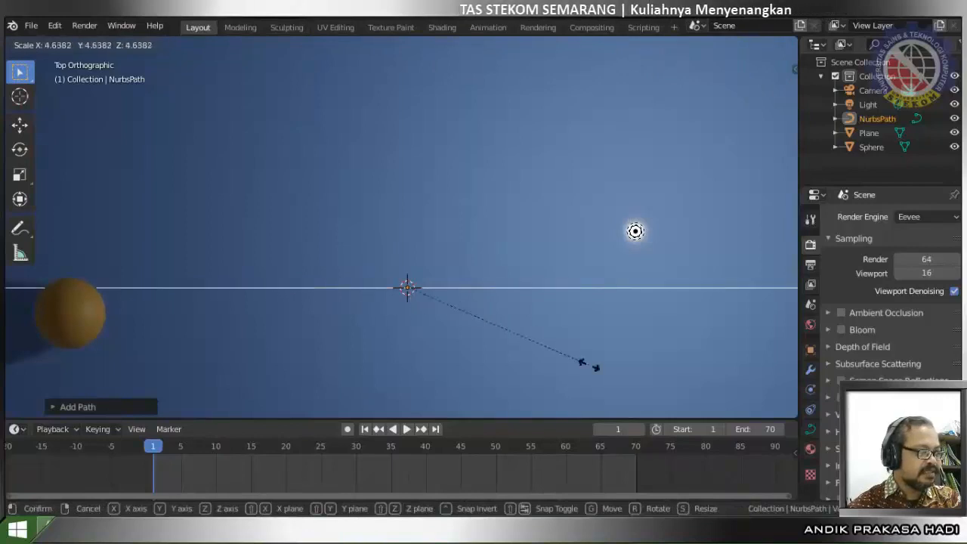
{"action": "key", "text": "Escape"}
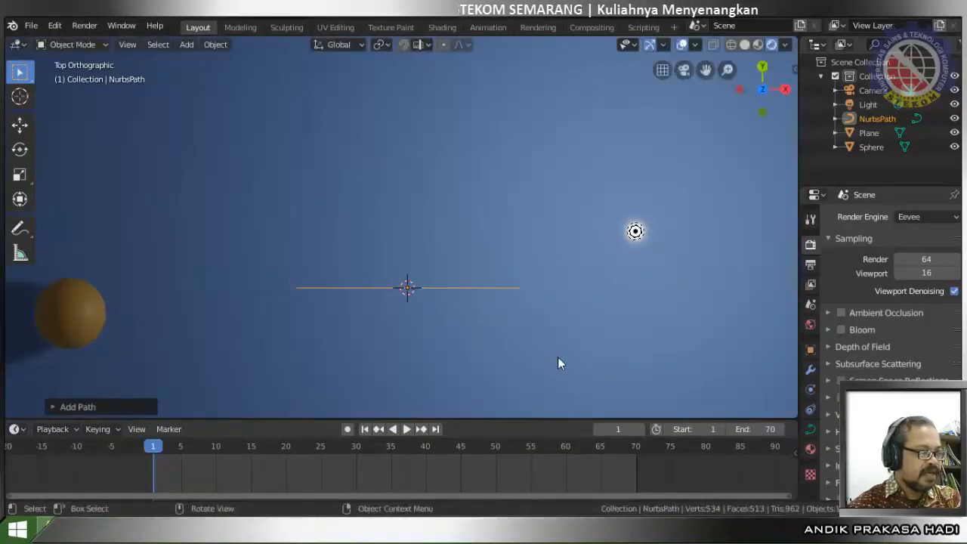
{"action": "key", "text": "s"}
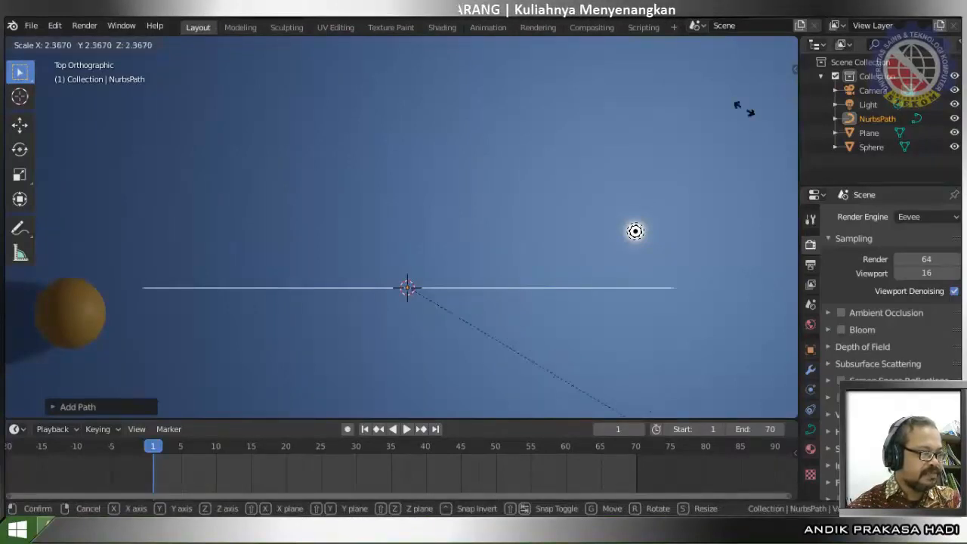
{"action": "left_click", "coordinate": [588, 191]}
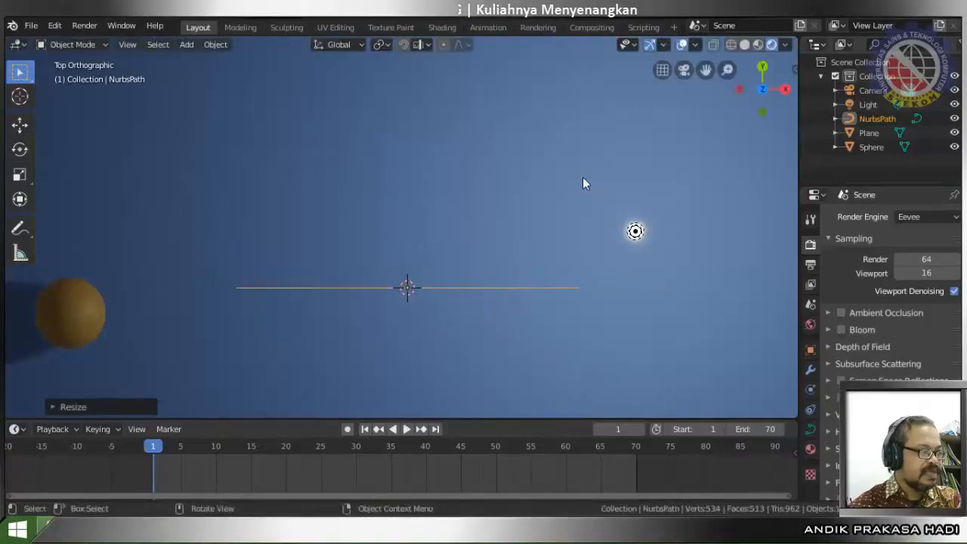
{"action": "scroll", "coordinate": [470, 290], "scroll_direction": "up", "scroll_amount": 2}
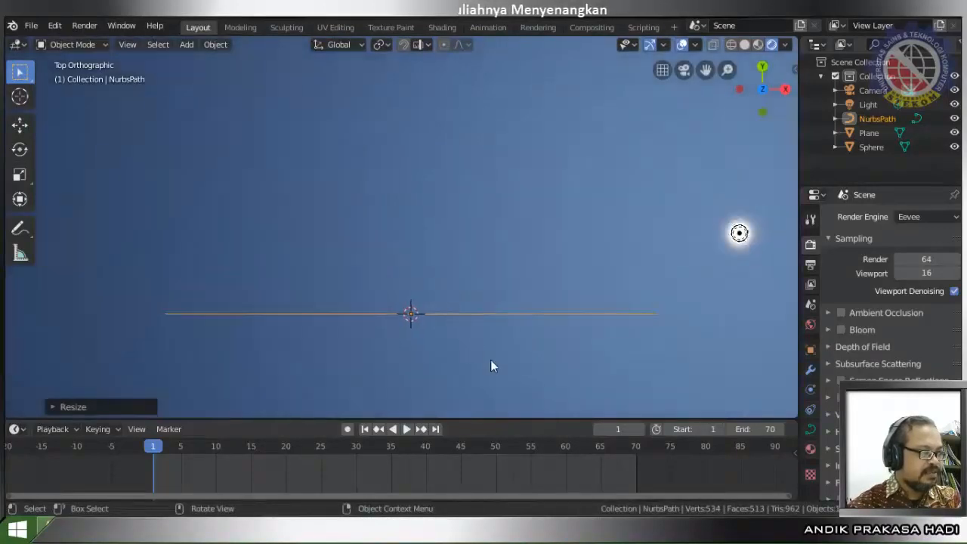
{"action": "key", "text": "s"}
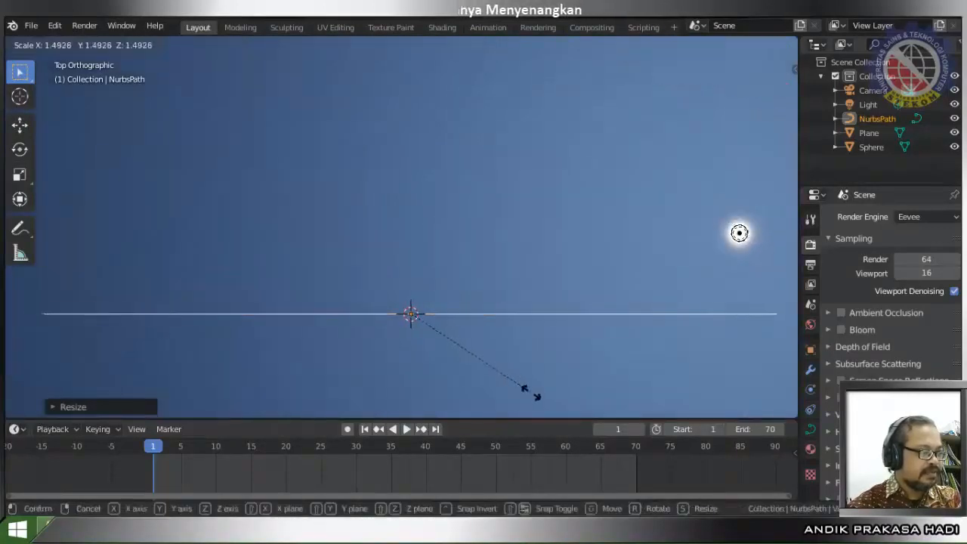
{"action": "left_click", "coordinate": [529, 392]}
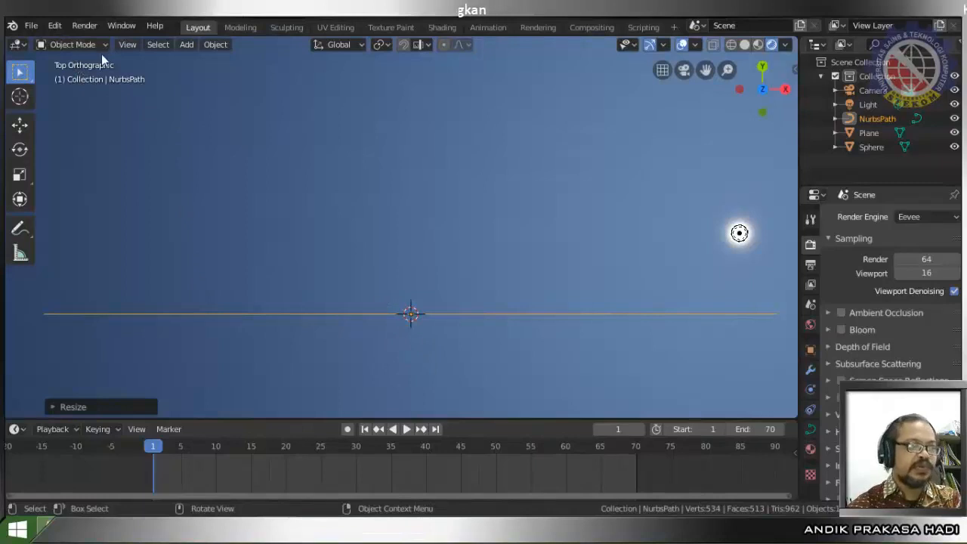
- In Edit Mode, move the path's second control point from the sphere's side mainly along positive Y to bend the curve
{"action": "key", "text": "Tab"}
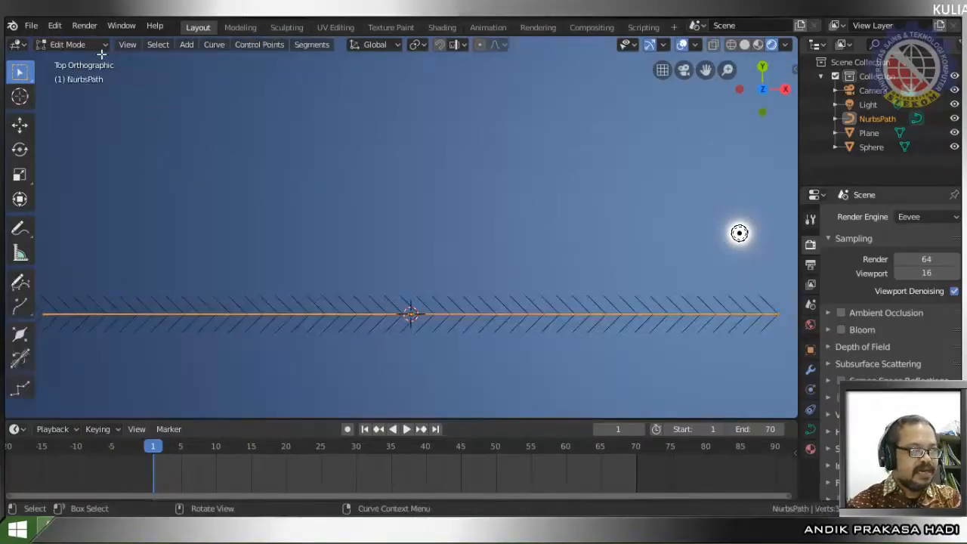
{"action": "scroll", "coordinate": [404, 262], "scroll_direction": "down", "scroll_amount": 2}
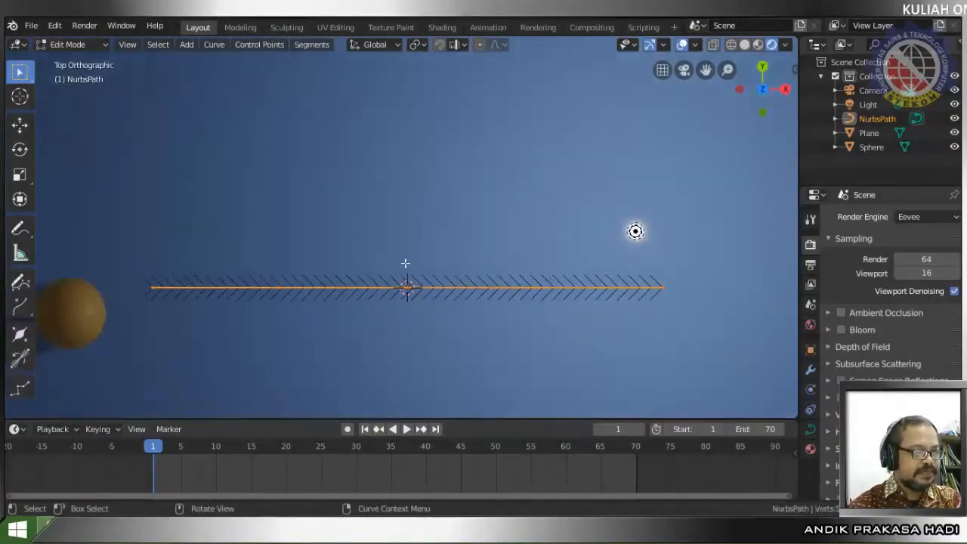
{"action": "left_click", "coordinate": [658, 288]}
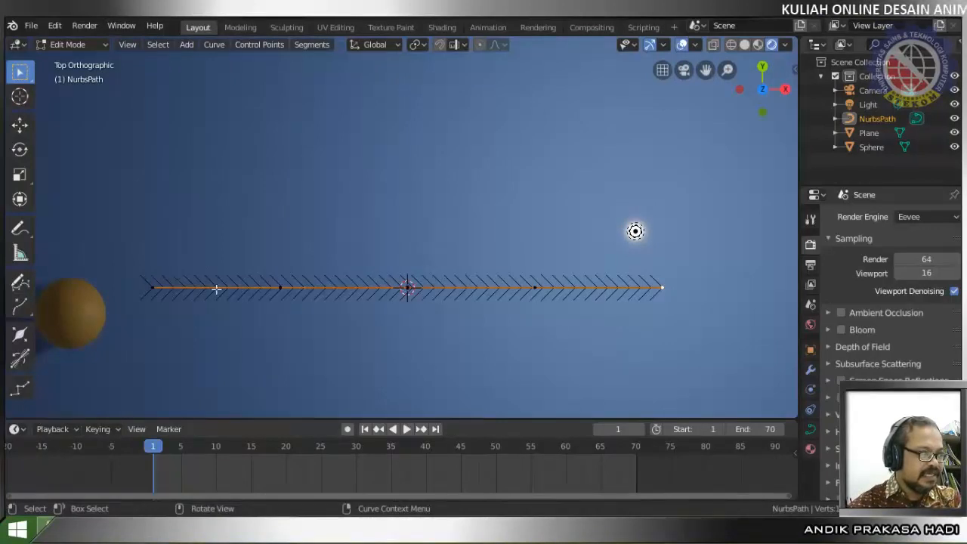
{"action": "left_click", "coordinate": [280, 289]}
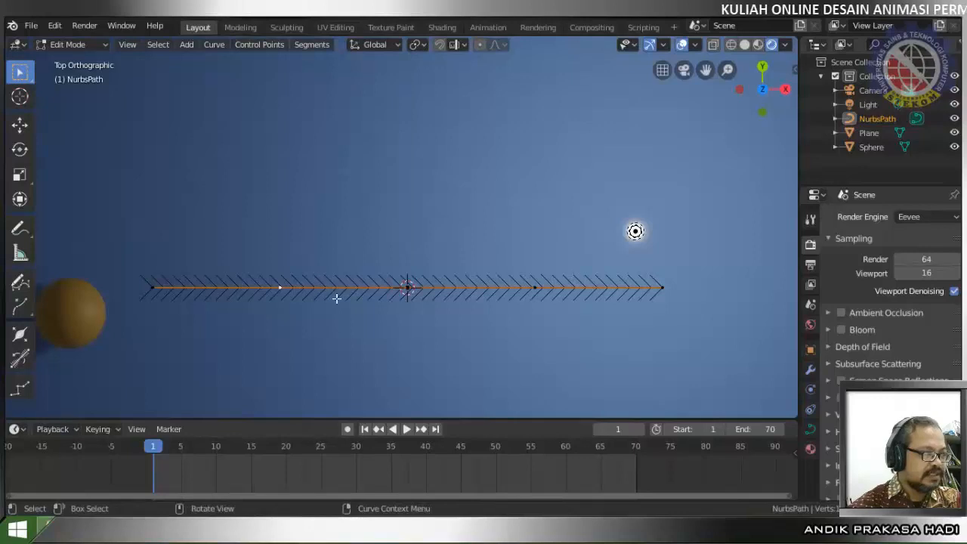
{"action": "key", "text": "g"}
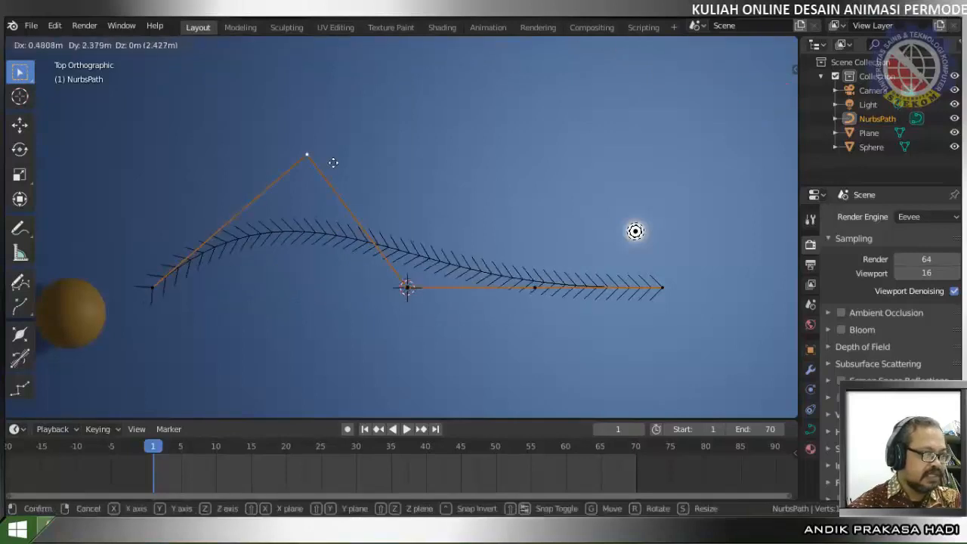
{"action": "left_click", "coordinate": [339, 139]}
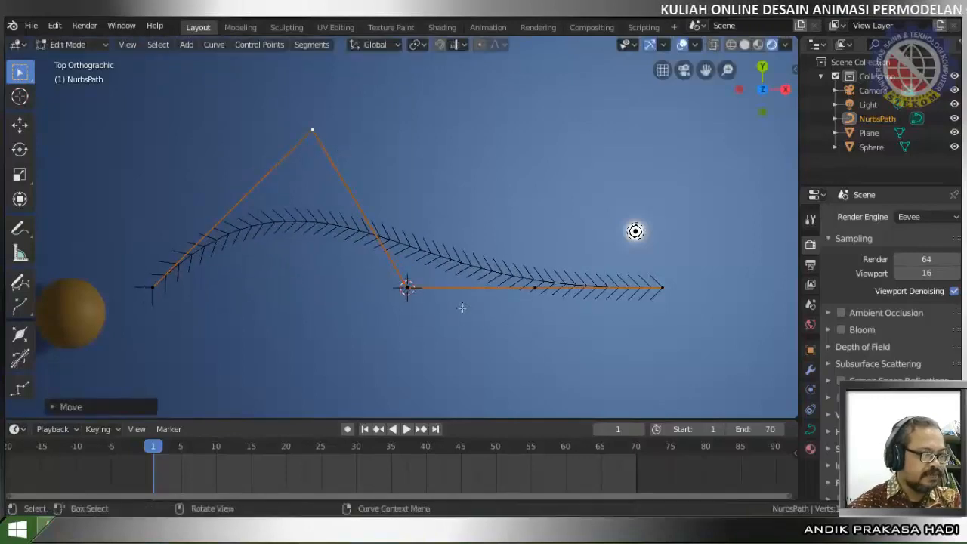
- Move the path's fourth control point mainly along positive Y, farther out than the second one, to arch the far end
{"action": "left_click", "coordinate": [534, 288]}
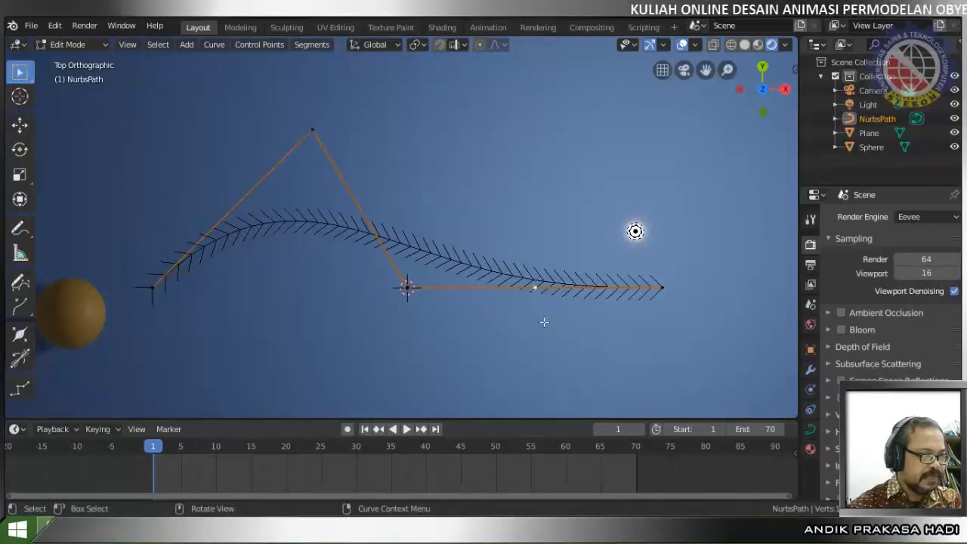
{"action": "key", "text": "g"}
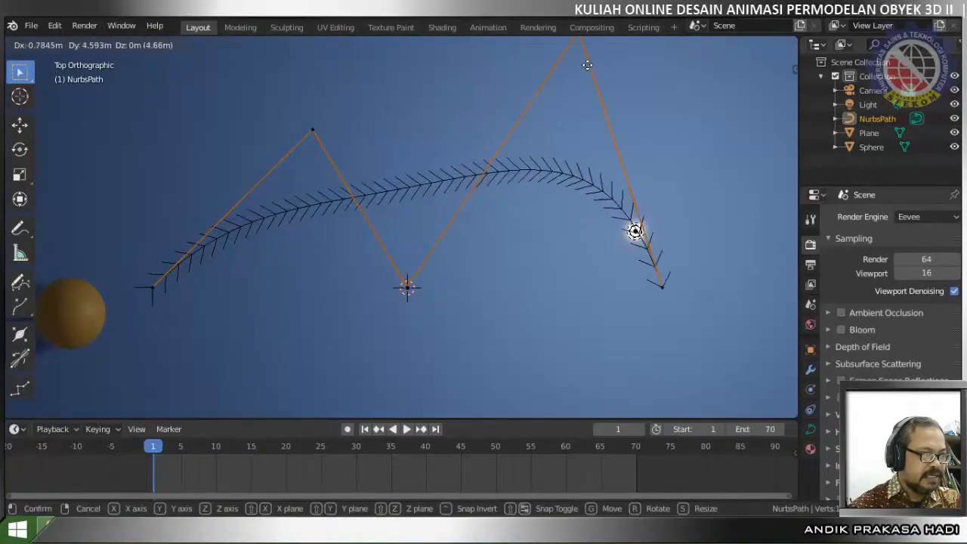
{"action": "left_click", "coordinate": [564, 88]}
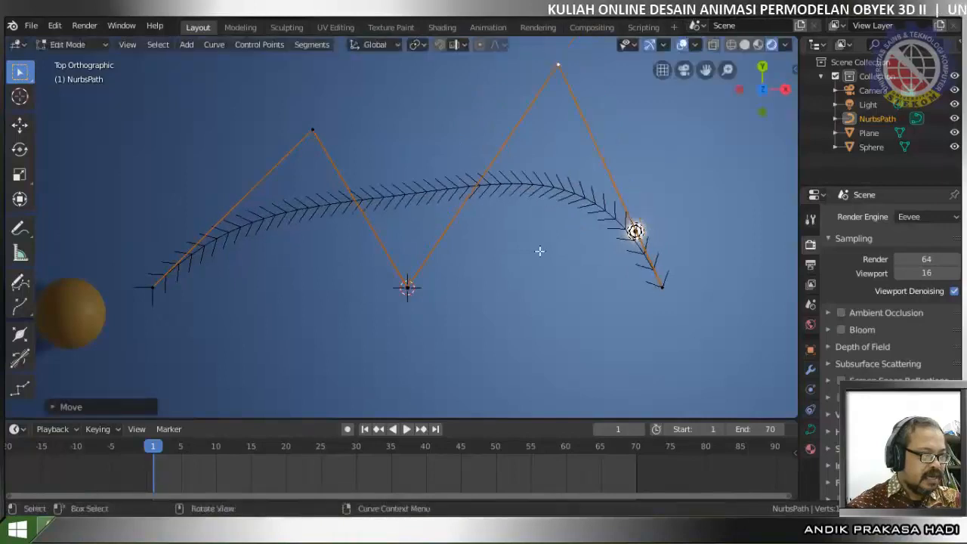
- In front view, raise the path's fourth control point along positive Z to give the curve a vertical bump
{"action": "key", "text": "KP_1"}
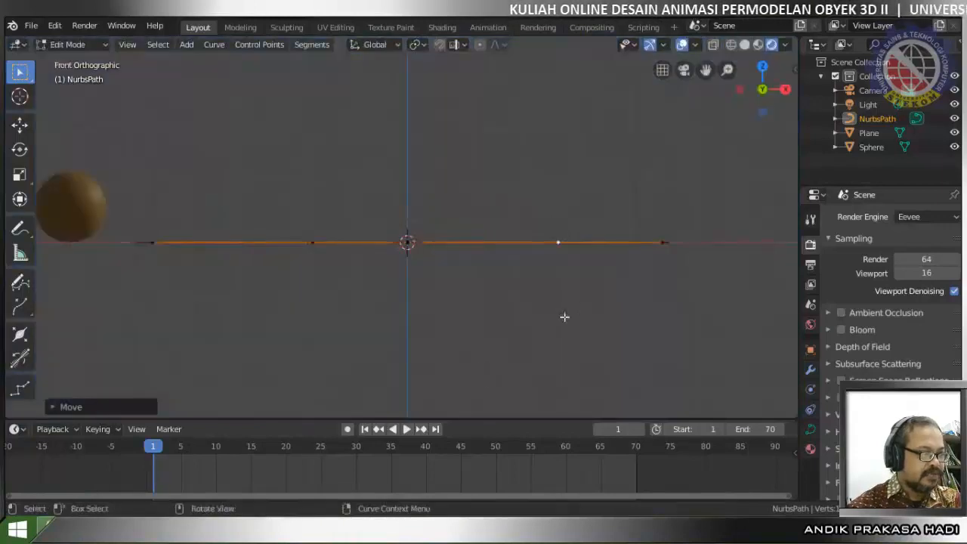
{"action": "key", "text": "g"}
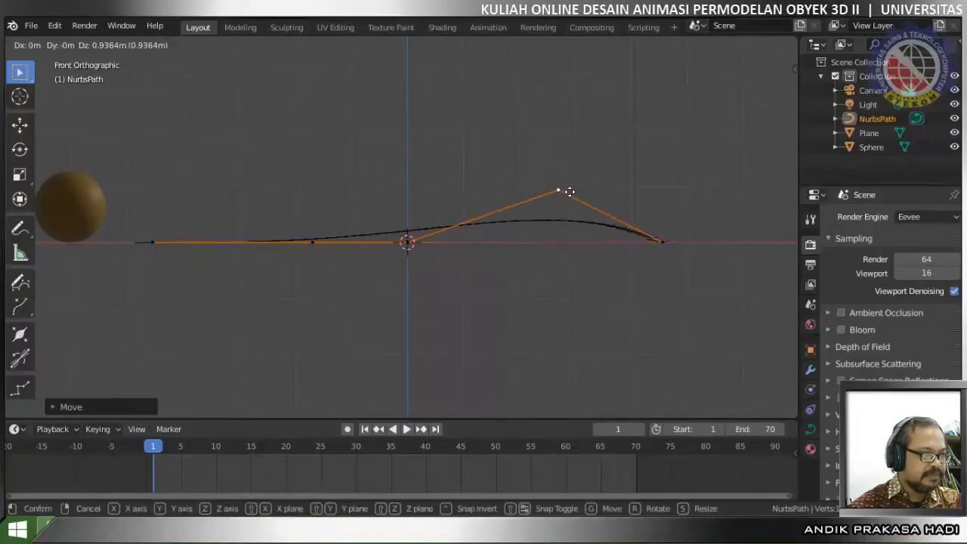
{"action": "left_click", "coordinate": [567, 125]}
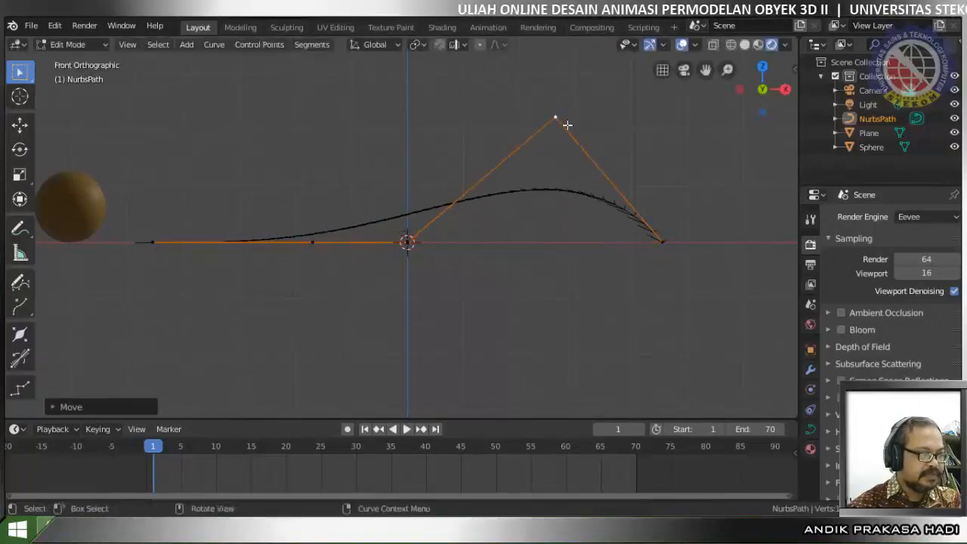
{"action": "middle_click_drag", "start_coordinate": [634, 251], "coordinate": [279, 262]}
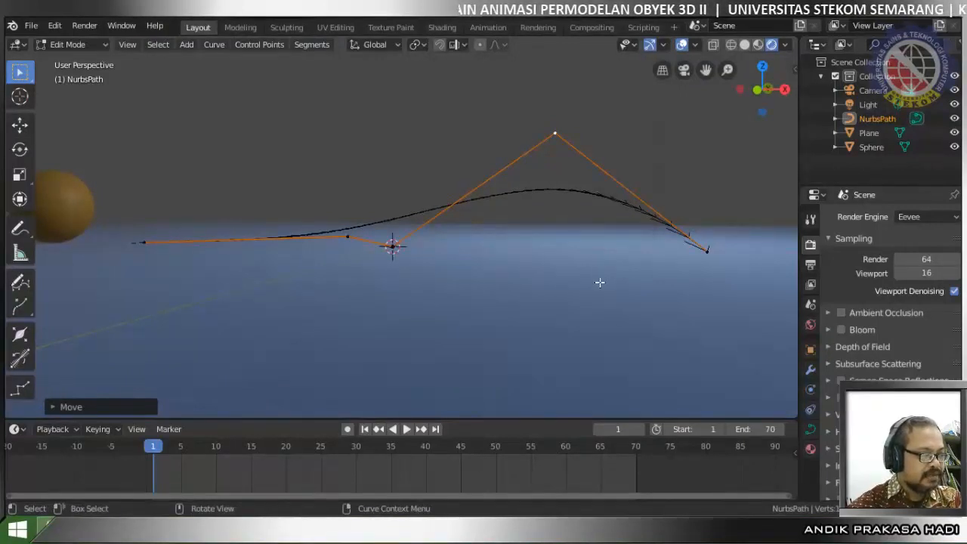
- In top view, extrude the path's far end point by about -3.47 m in X and -2.13 m in Y
{"action": "key", "text": "KP_7"}
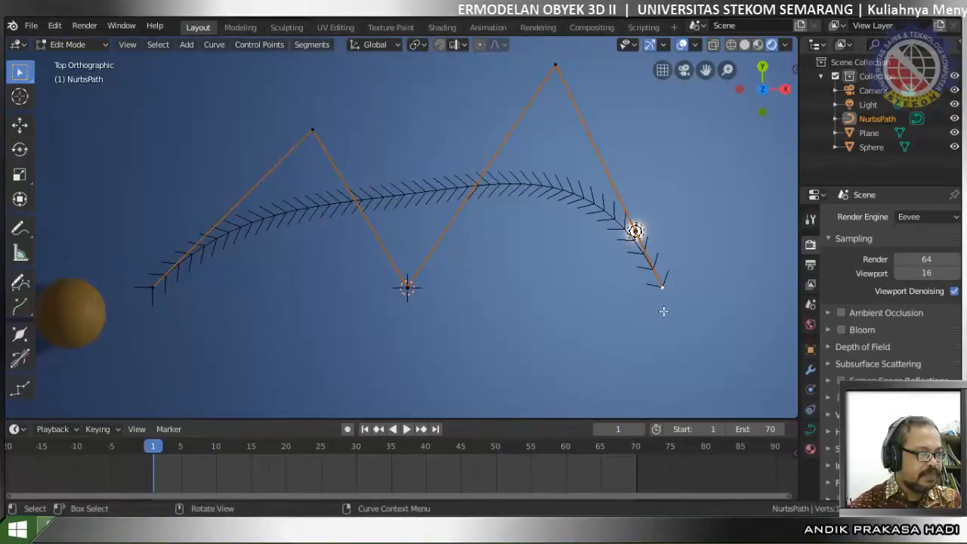
{"action": "key", "text": "e"}
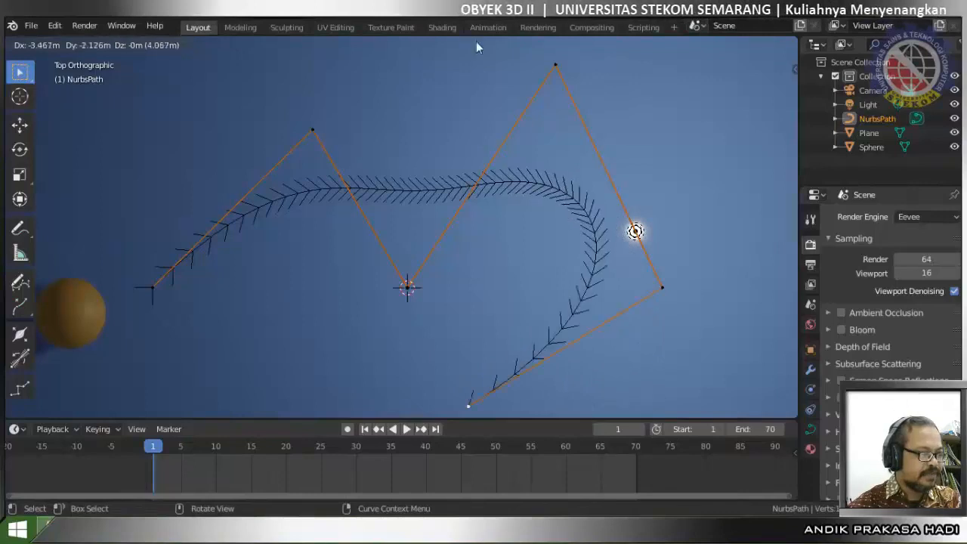
{"action": "left_click", "coordinate": [474, 418]}
{"action": "key", "text": "KP_1"}
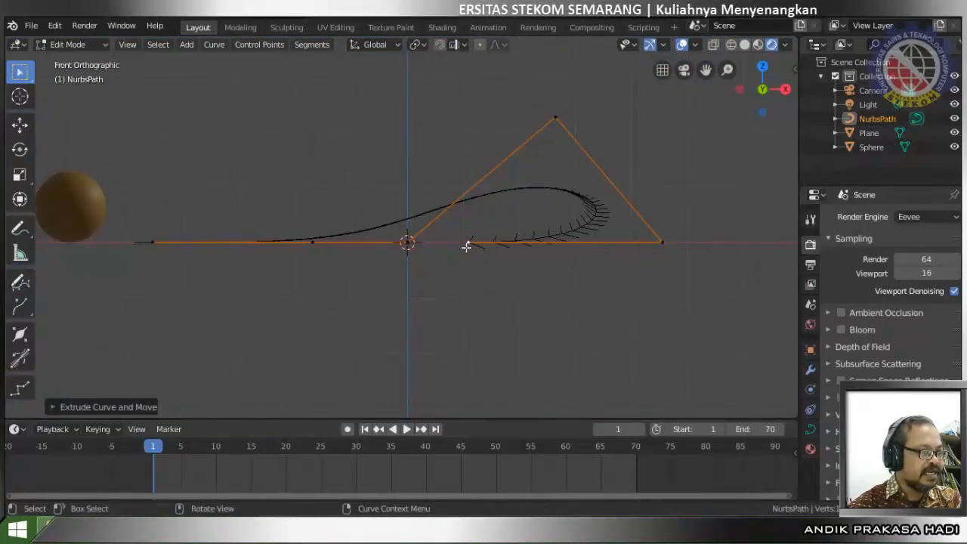
{"action": "key", "text": "KP_7"}
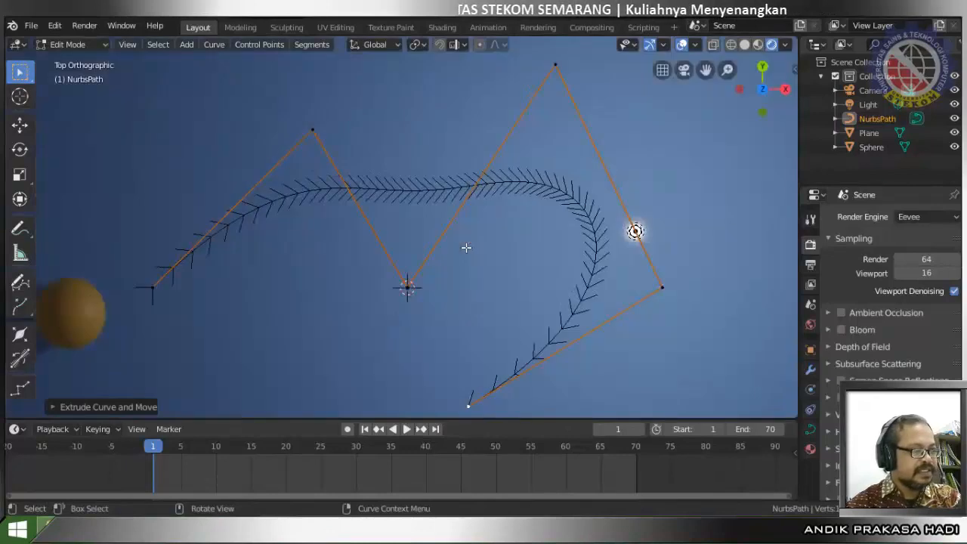
- Extrude the new end point again by about 4.35 m in X and -0.48 m in Y
{"action": "middle_click_drag", "start_coordinate": [466, 247], "coordinate": [468, 166], "text": "shift"}
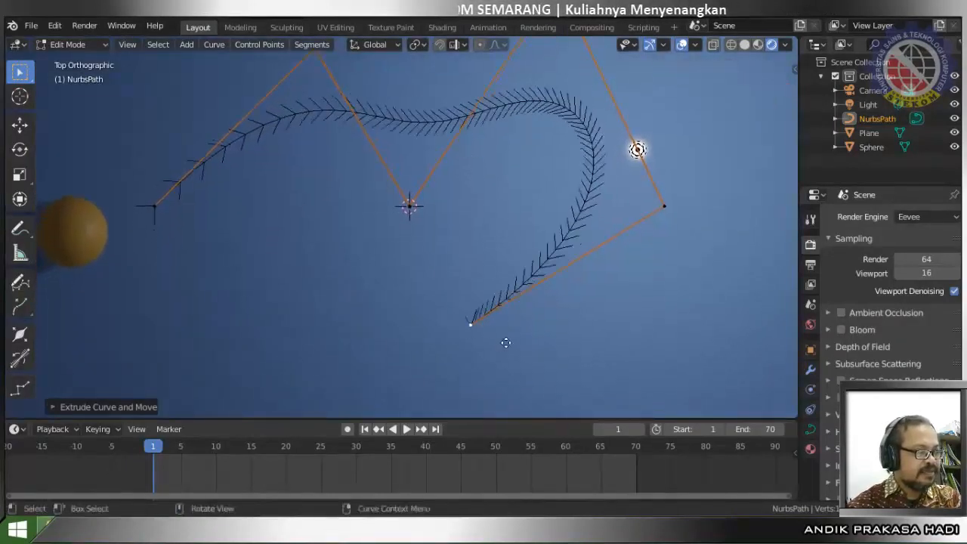
{"action": "key", "text": "e"}
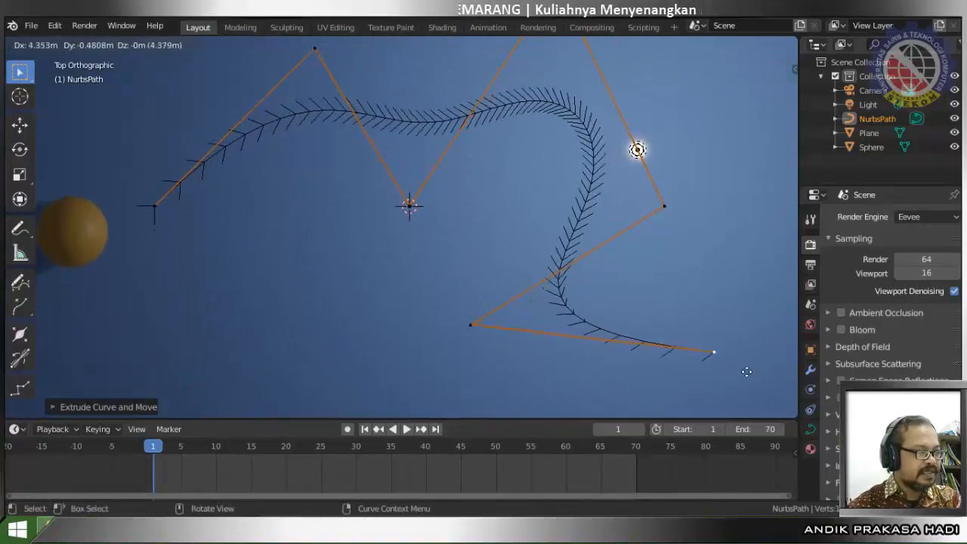
{"action": "left_click", "coordinate": [746, 372]}
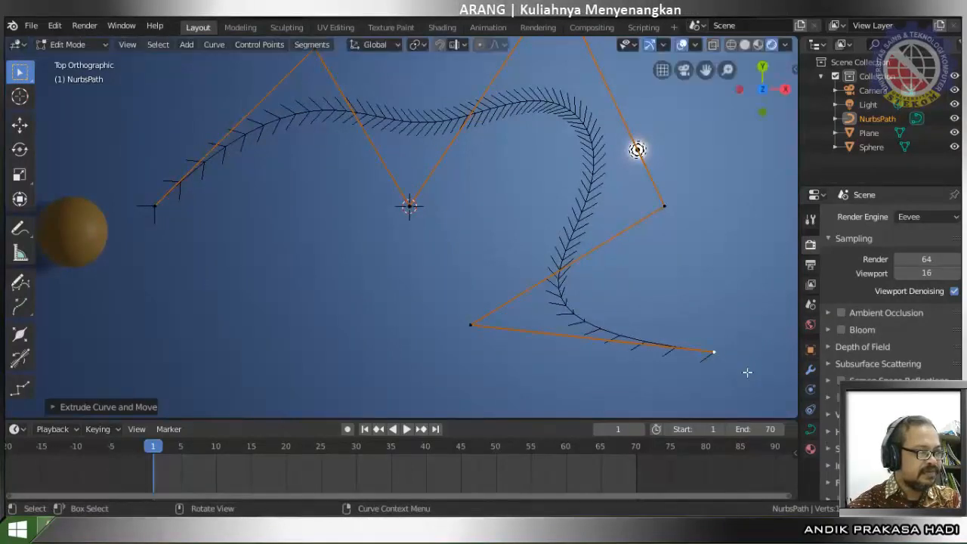
- Extrude the path's start point near the sphere by about -1.58 m in X and 2 m in Y
{"action": "left_click", "coordinate": [156, 209]}
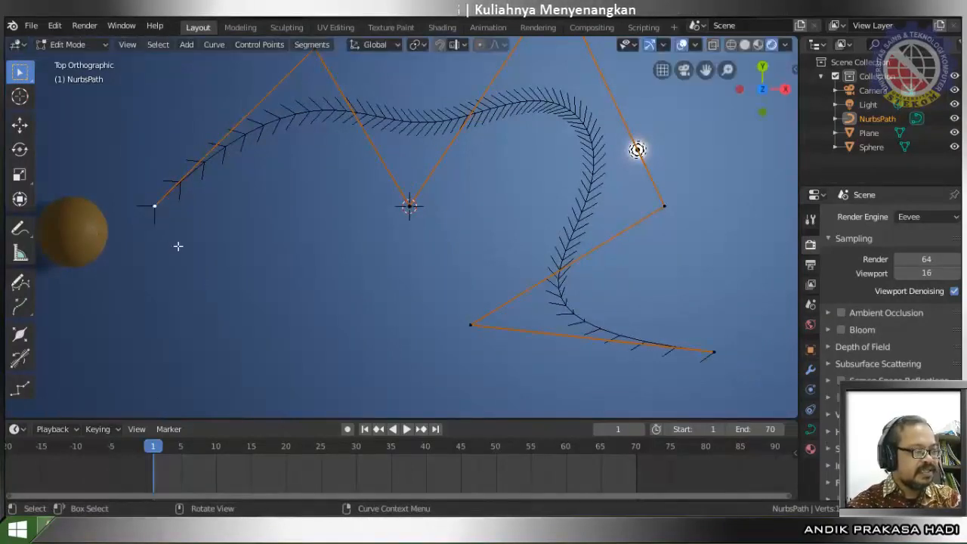
{"action": "key", "text": "e"}
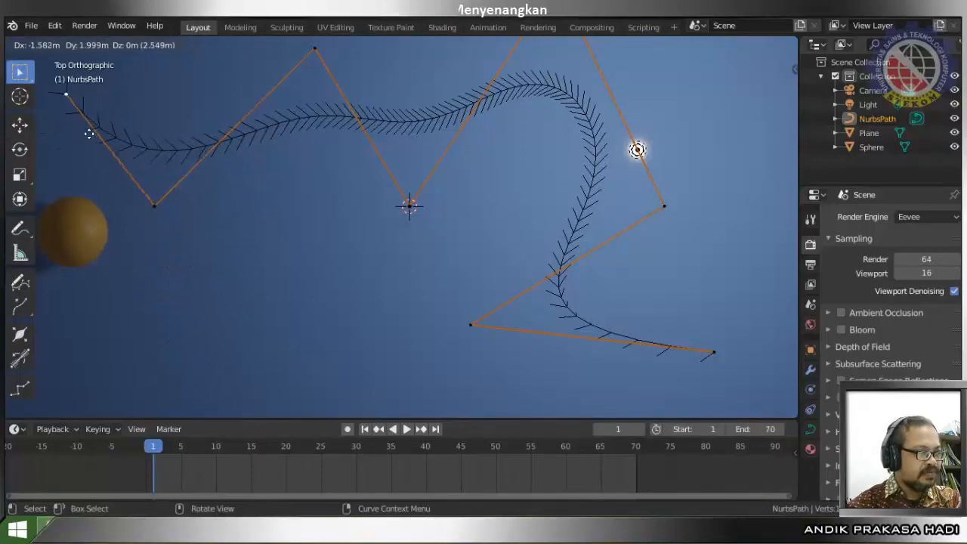
{"action": "left_click", "coordinate": [89, 134]}
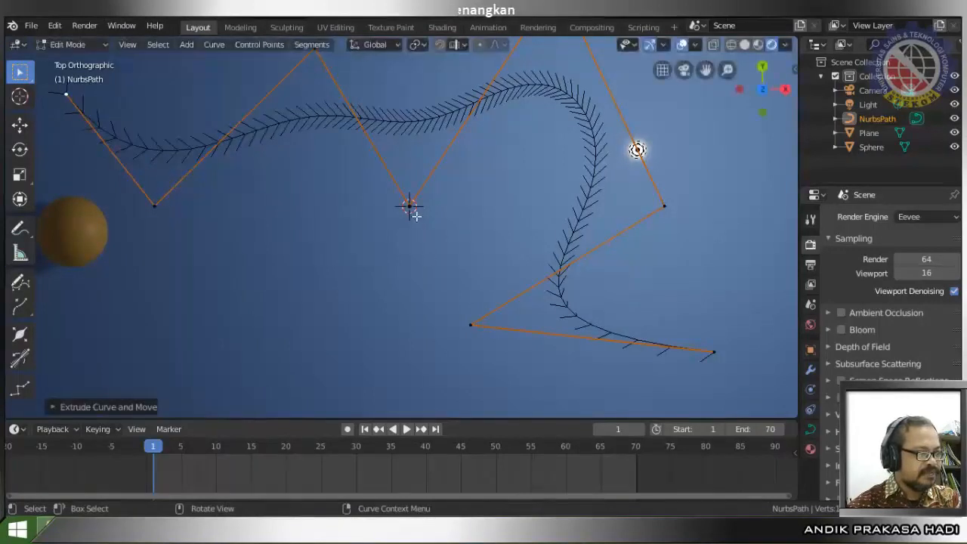
{"action": "scroll", "coordinate": [413, 215], "scroll_direction": "down", "scroll_amount": 2}
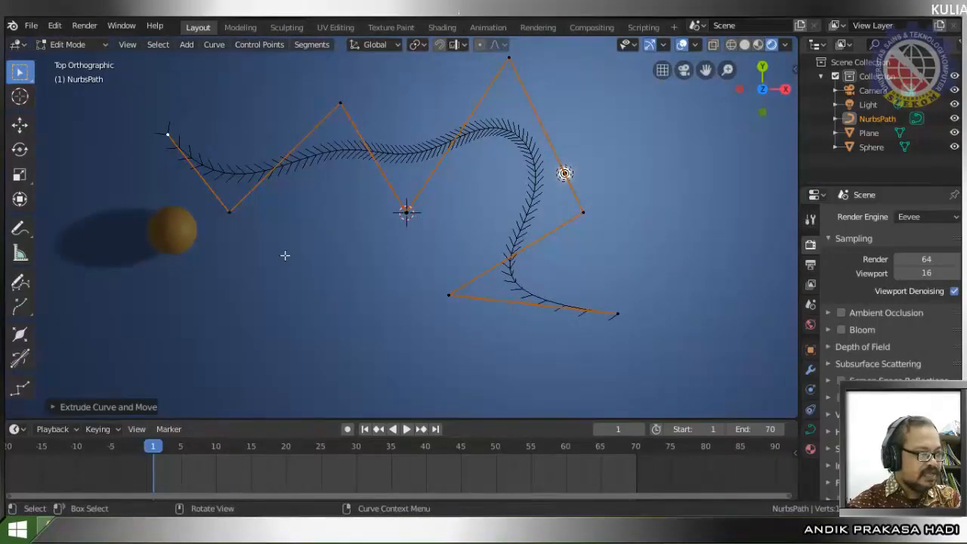
- Return to Object Mode and move the sphere, mainly along positive Y, onto the path's start point
{"action": "left_click", "coordinate": [179, 228]}
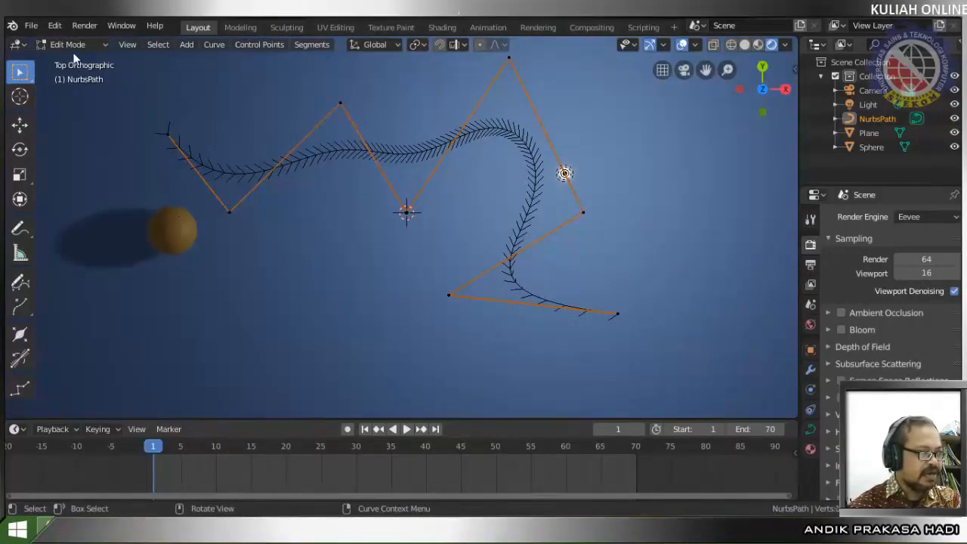
{"action": "key", "text": "Tab"}
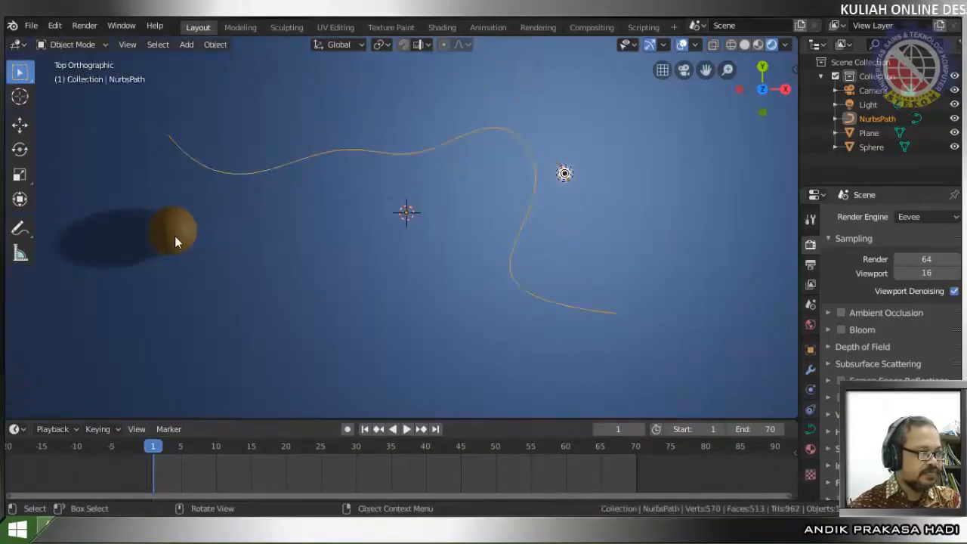
{"action": "left_click", "coordinate": [175, 242]}
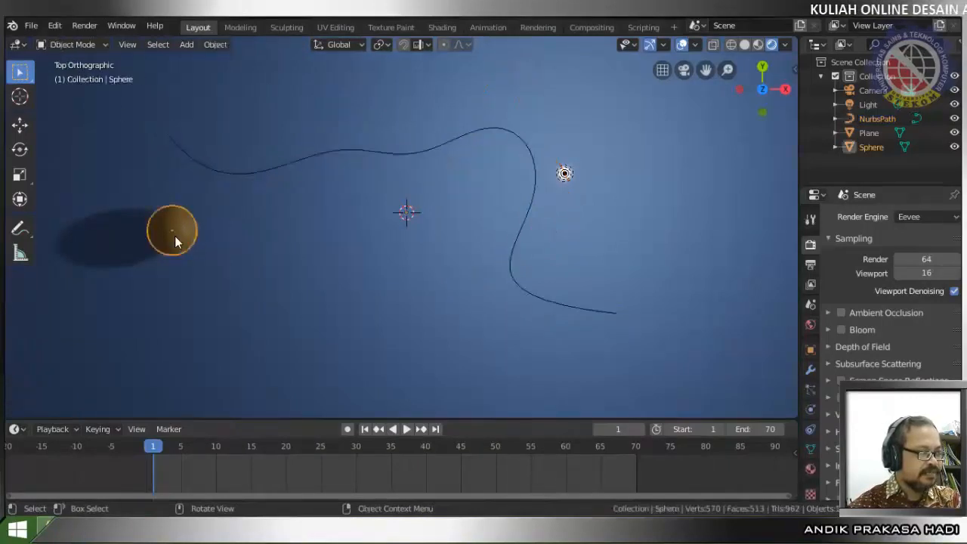
{"action": "key", "text": "g"}
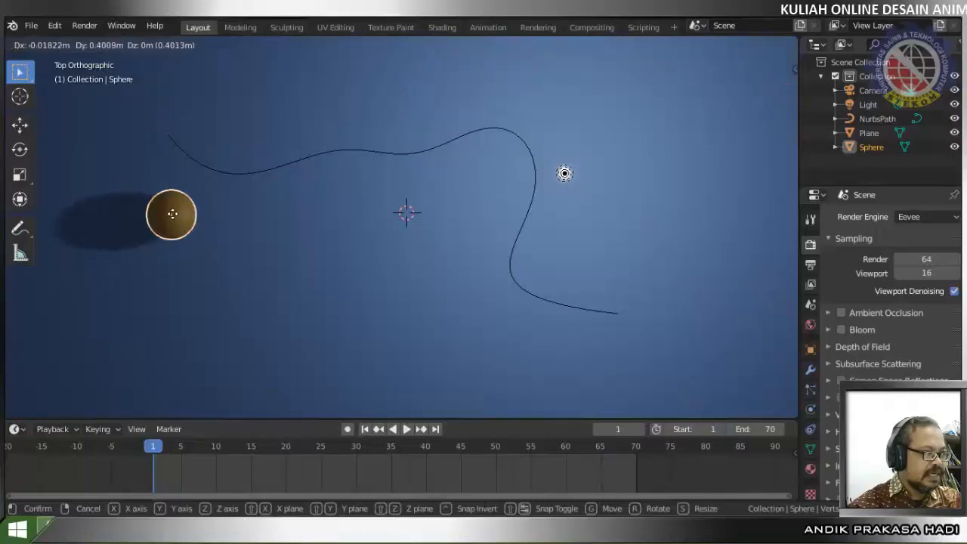
{"action": "key", "text": "y"}
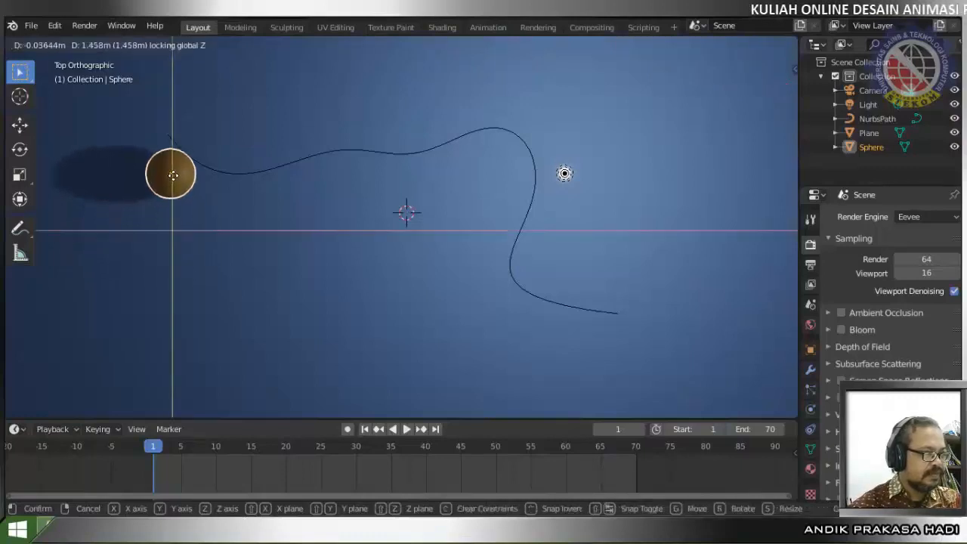
{"action": "left_click", "coordinate": [170, 149]}
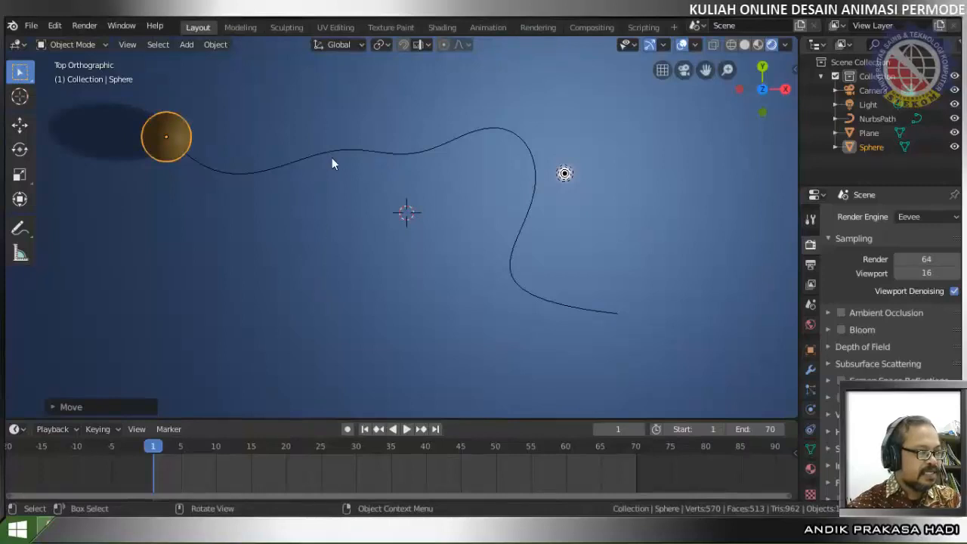
- Select the sphere first and add the path to the selection as the active object, leaving the floor plane unselected
{"action": "left_click", "coordinate": [477, 134], "text": "shift"}
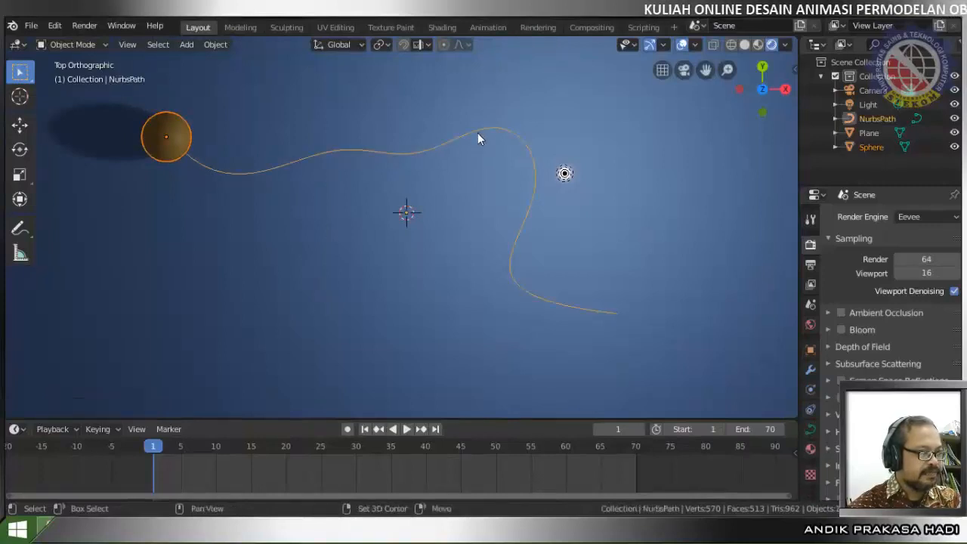
{"action": "left_click", "coordinate": [175, 145]}
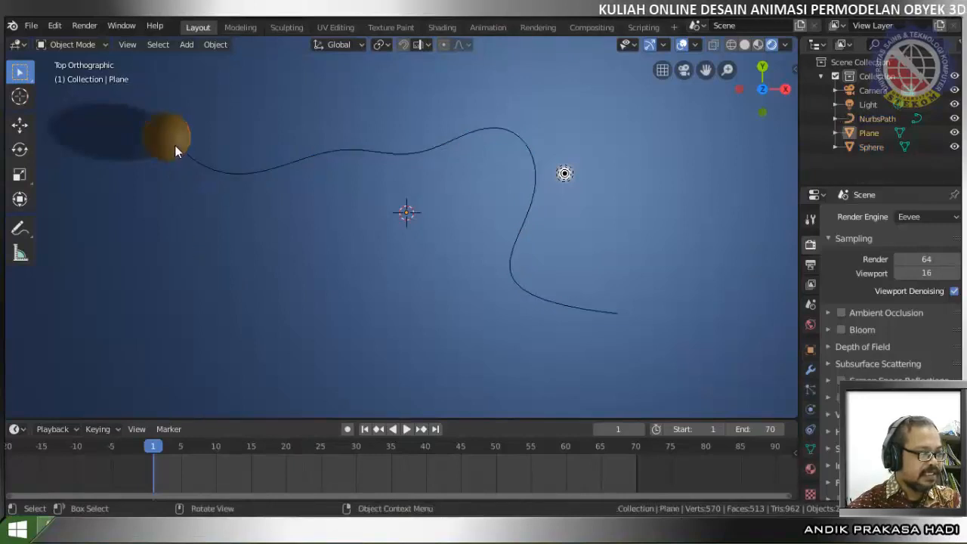
{"action": "left_click", "coordinate": [175, 145]}
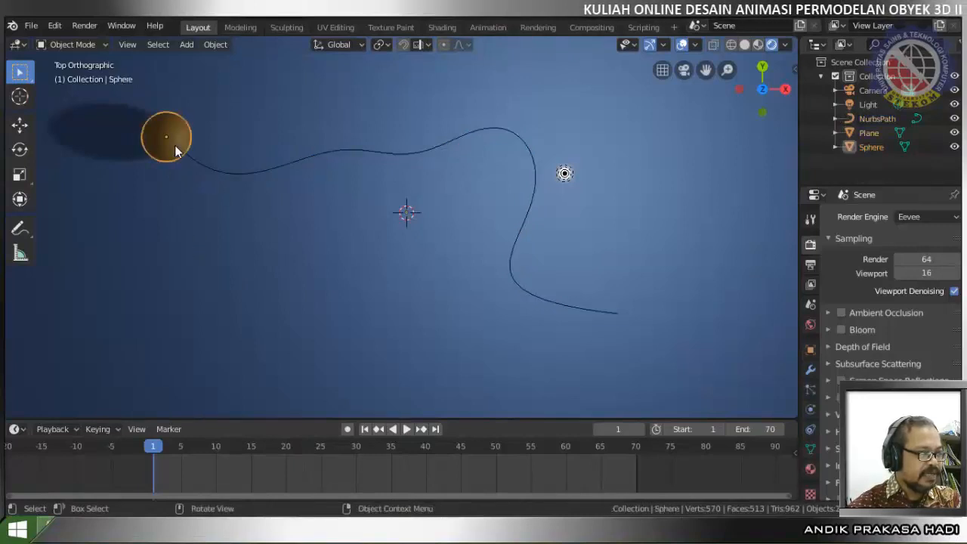
{"action": "left_click", "coordinate": [363, 163], "text": "shift"}
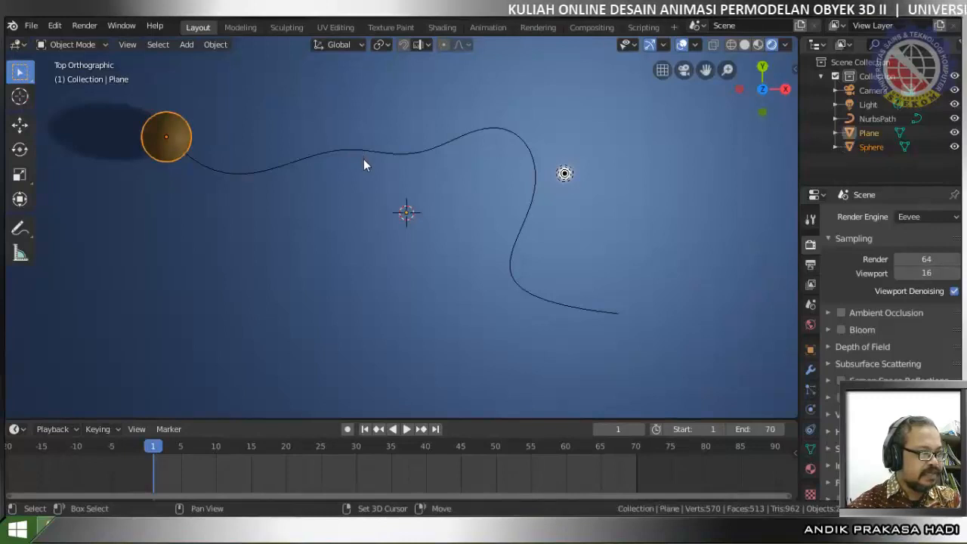
{"action": "left_click", "coordinate": [182, 147], "text": "shift"}
{"action": "scroll", "coordinate": [297, 168], "scroll_direction": "up", "scroll_amount": 3}
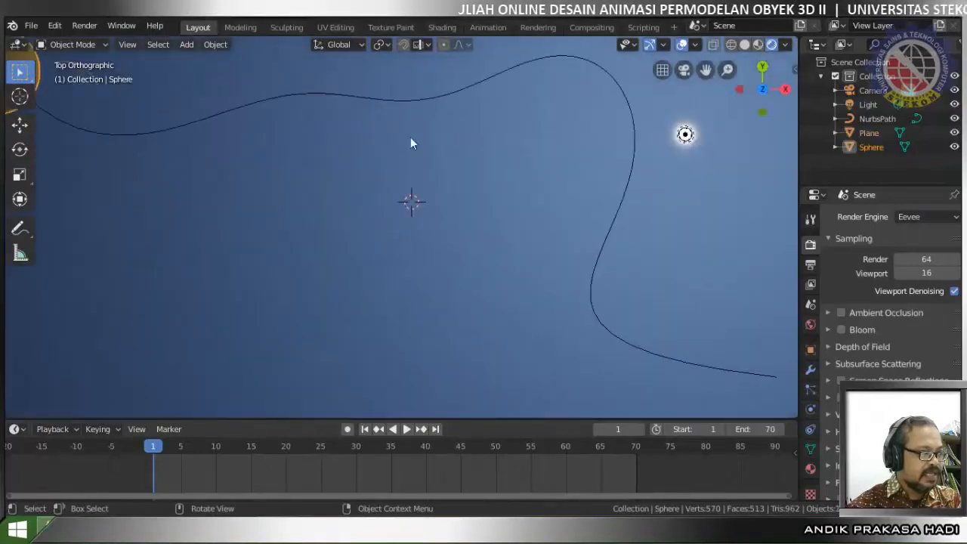
{"action": "left_click", "coordinate": [417, 101], "text": "shift"}
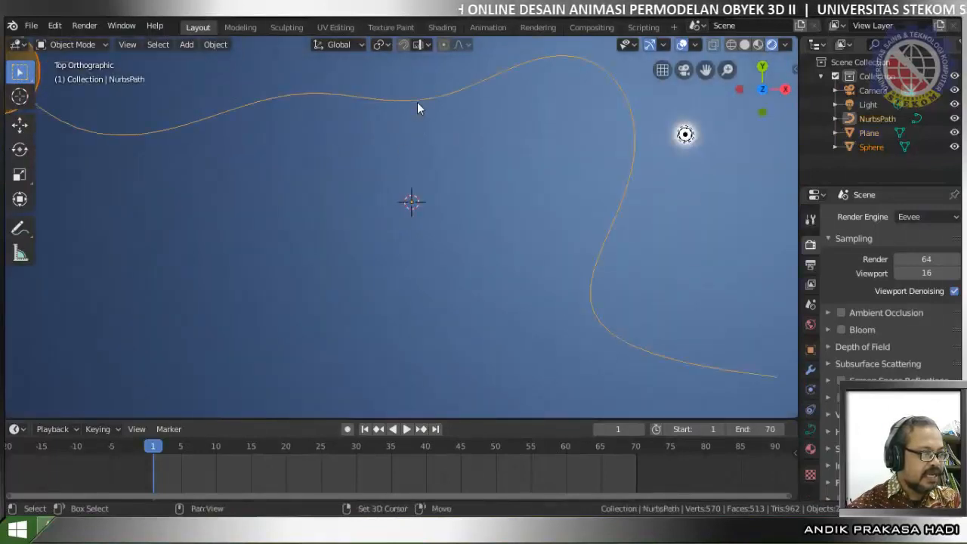
{"action": "scroll", "coordinate": [415, 151], "scroll_direction": "down", "scroll_amount": 3}
{"action": "scroll", "coordinate": [415, 151], "scroll_direction": "down", "scroll_amount": 2}
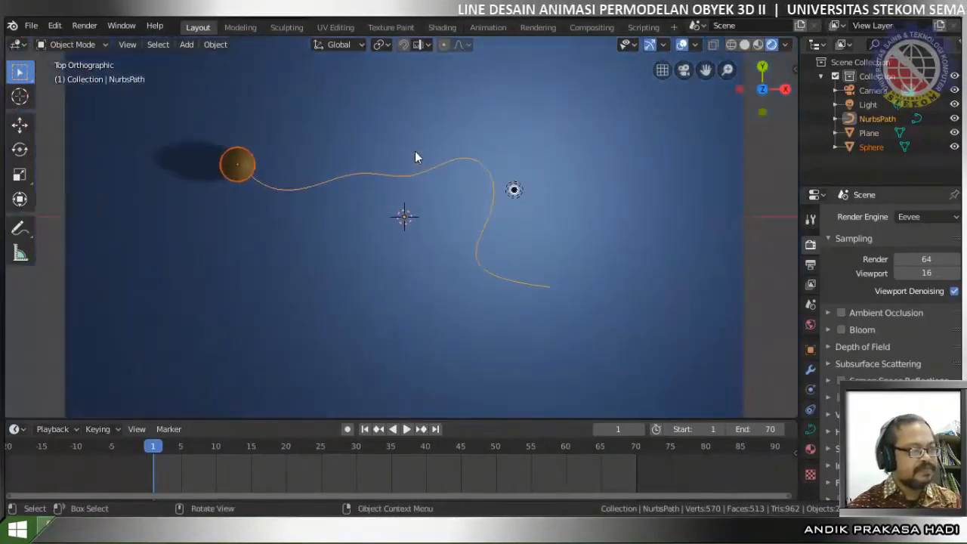
- Look through the camera and reframe it so the sphere and the entire path fit inside the frame
{"action": "scroll", "coordinate": [546, 97], "scroll_direction": "down", "scroll_amount": 2}
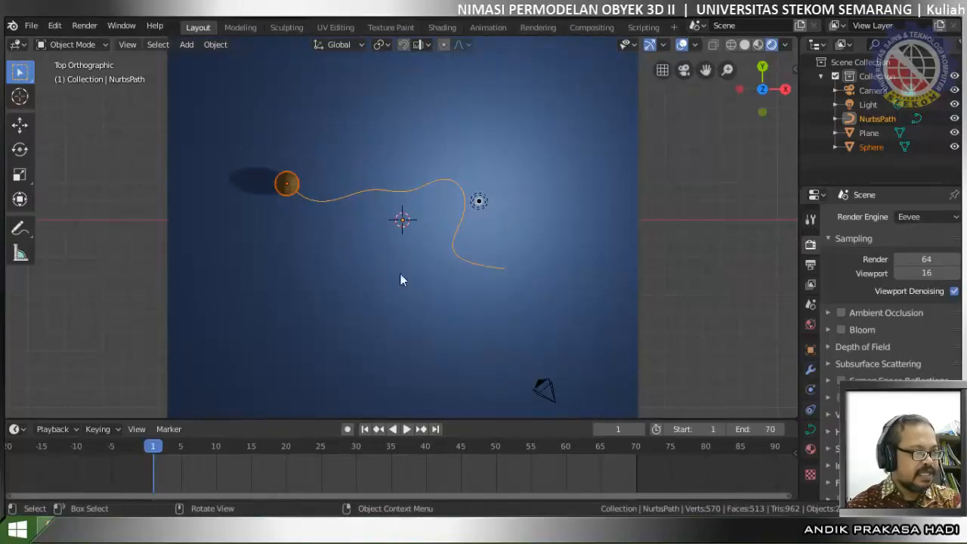
{"action": "key", "text": "KP_0"}
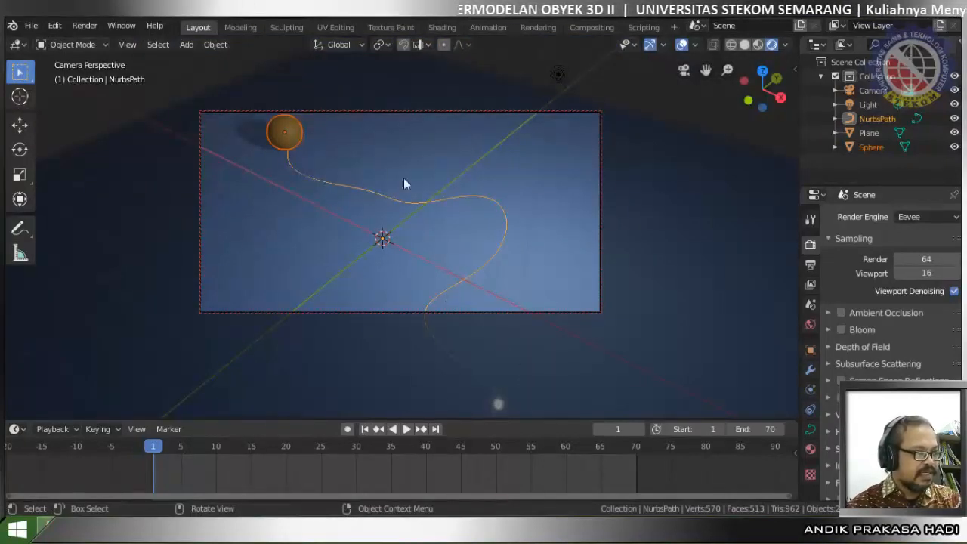
{"action": "middle_click_drag", "start_coordinate": [431, 267], "coordinate": [394, 233]}
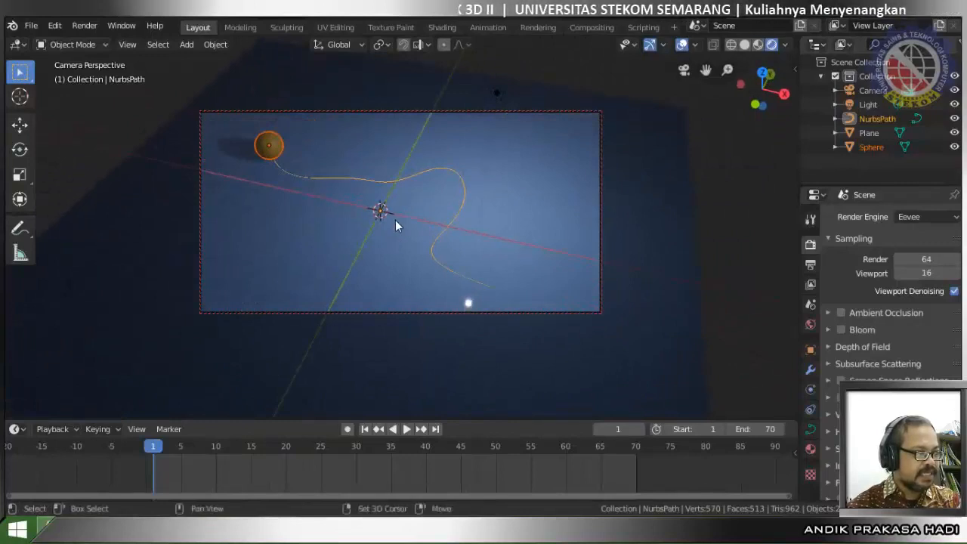
{"action": "middle_click_drag", "start_coordinate": [394, 206], "coordinate": [393, 198], "text": "ctrl"}
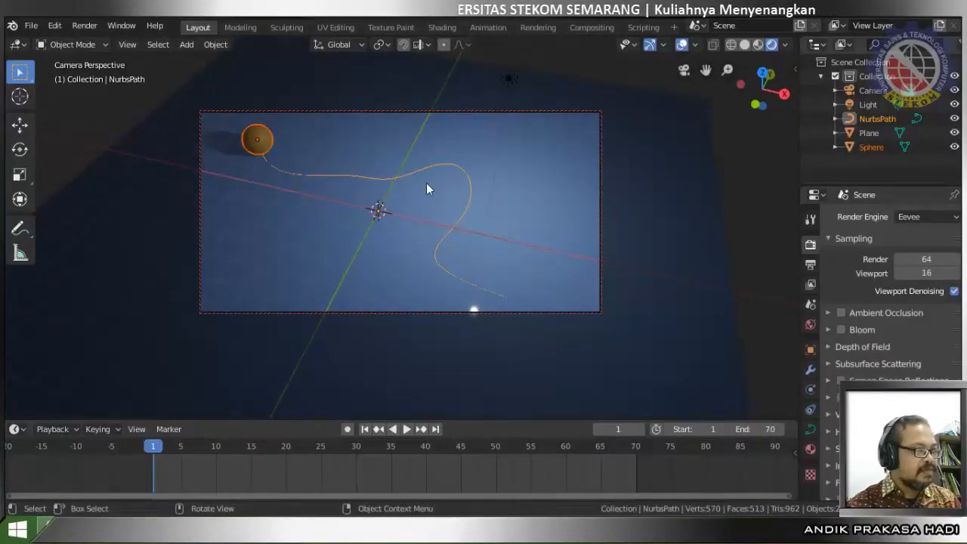
- Parent the sphere to the path with the Follow Path option and play the animation
{"action": "key", "text": "ctrl+p"}
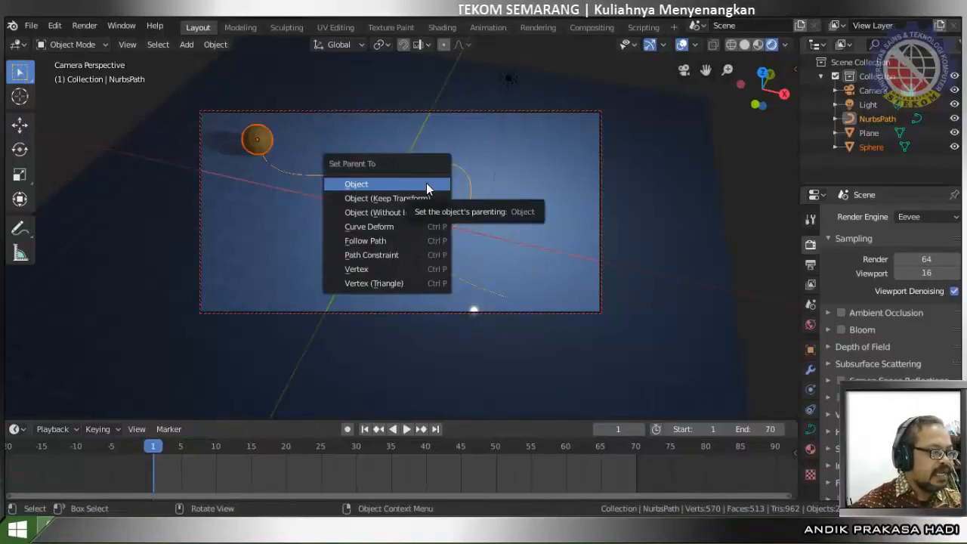
{"action": "left_click", "coordinate": [389, 240]}
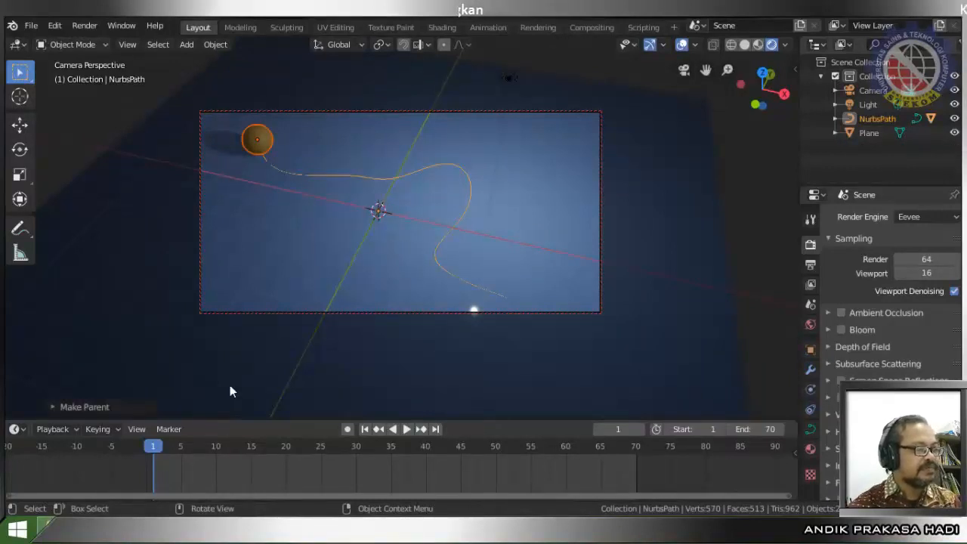
{"action": "key", "text": "space"}
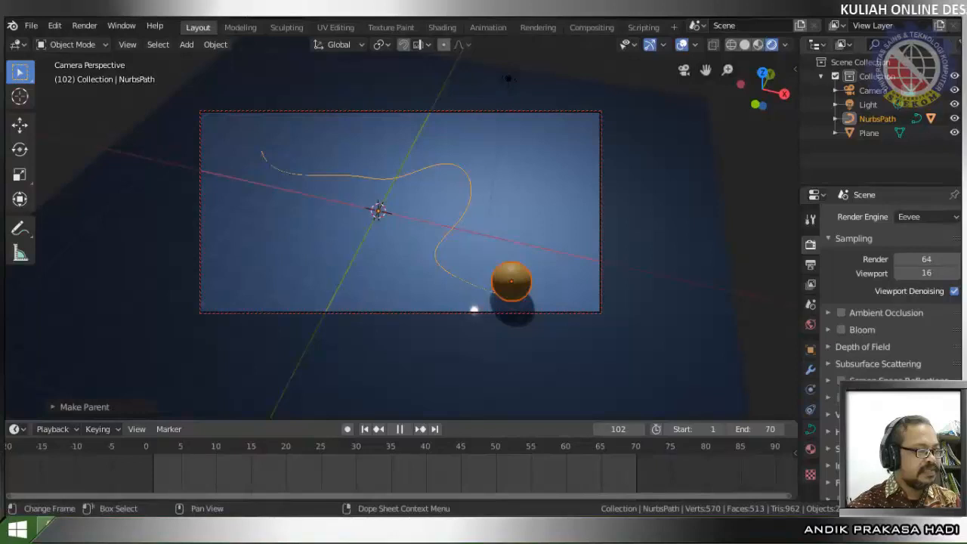
- Return to frame 0 and review the parenting options for the selected sphere and path
{"action": "left_click_drag", "start_coordinate": [860, 491], "coordinate": [83, 491]}
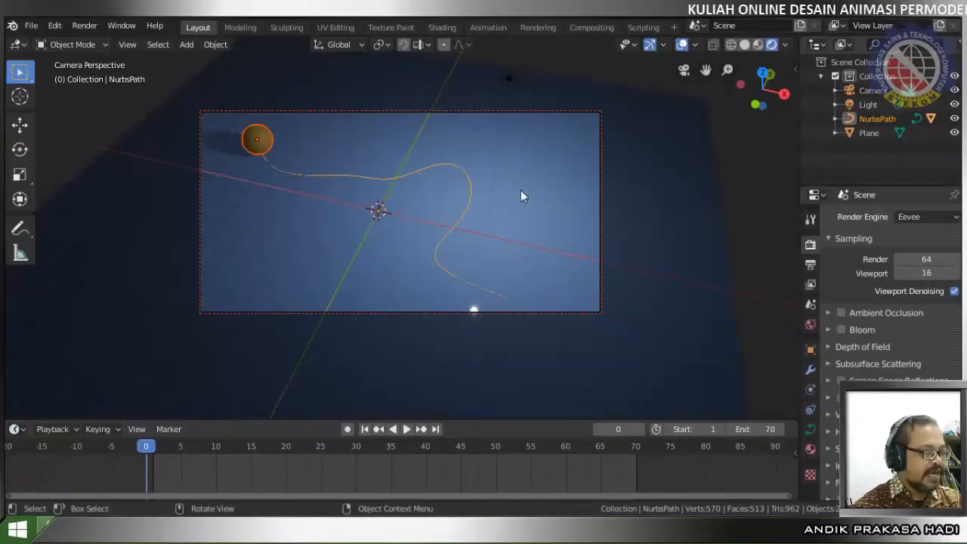
{"action": "key", "text": "ctrl+p"}
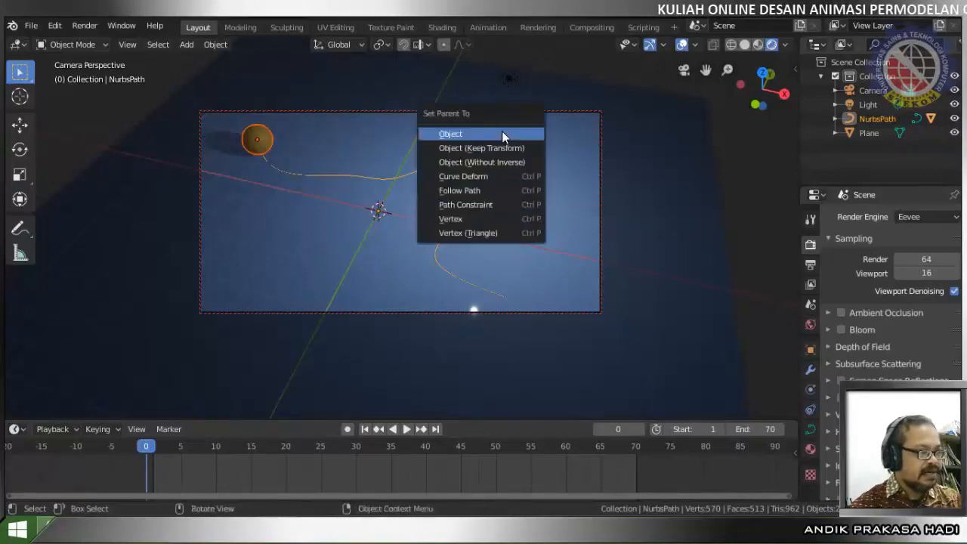
{"action": "left_click", "coordinate": [506, 200]}
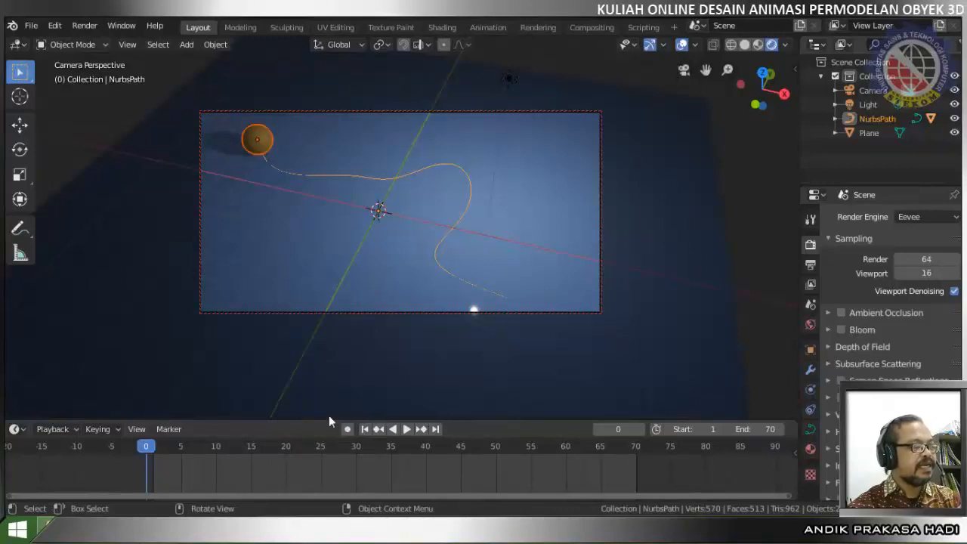
- Play the sphere's motion along the path, rewind to frame 1 and scrub through to frame 70
{"action": "left_click", "coordinate": [409, 429]}
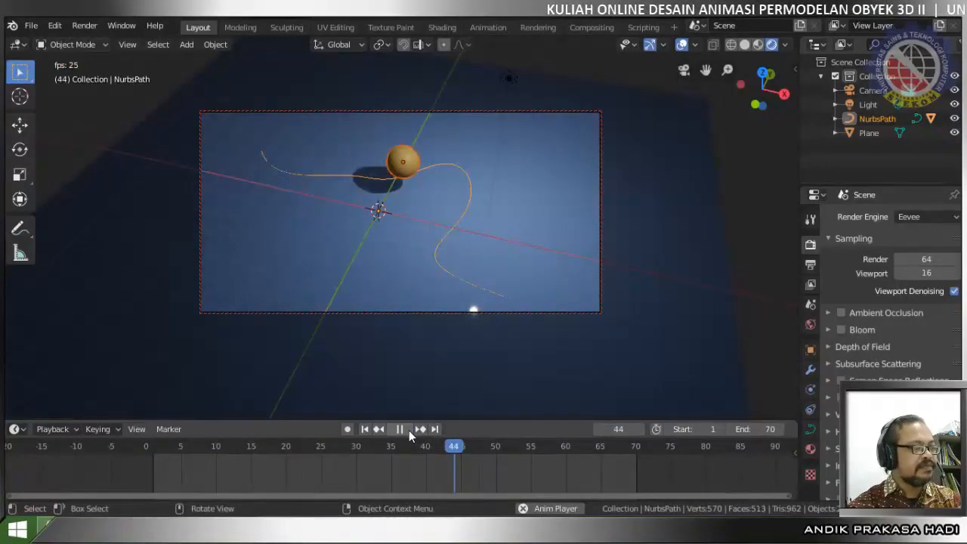
{"action": "left_click", "coordinate": [408, 430]}
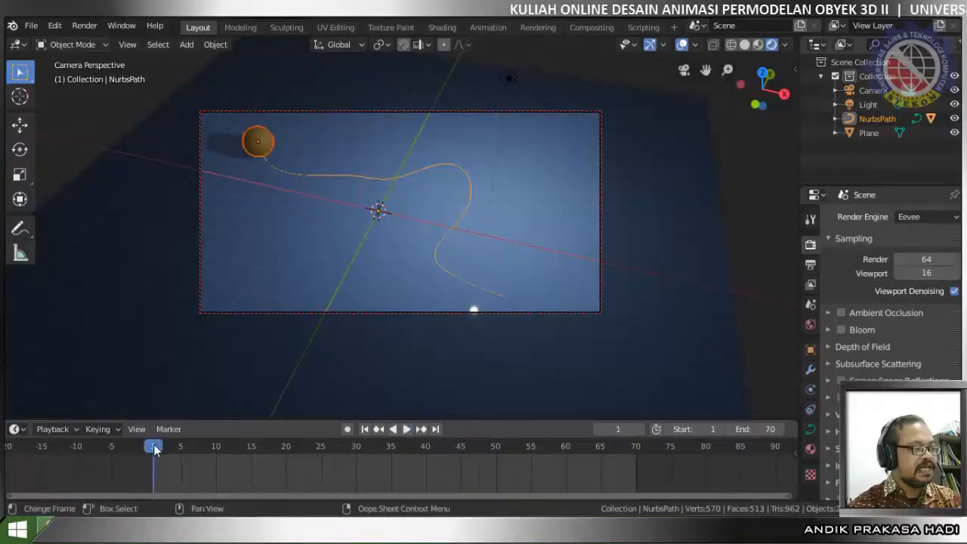
{"action": "left_click", "coordinate": [323, 461]}
{"action": "key", "text": "space"}
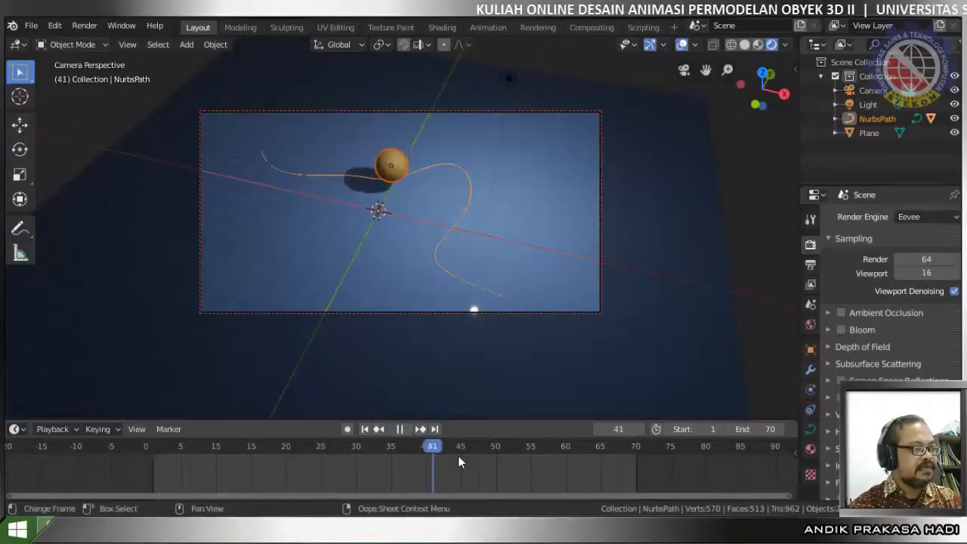
{"action": "mouse_move", "coordinate": [630, 487]}
{"action": "left_mouse_down"}
{"action": "mouse_move", "coordinate": [660, 491]}
{"action": "mouse_move", "coordinate": [635, 490]}
{"action": "left_mouse_up"}
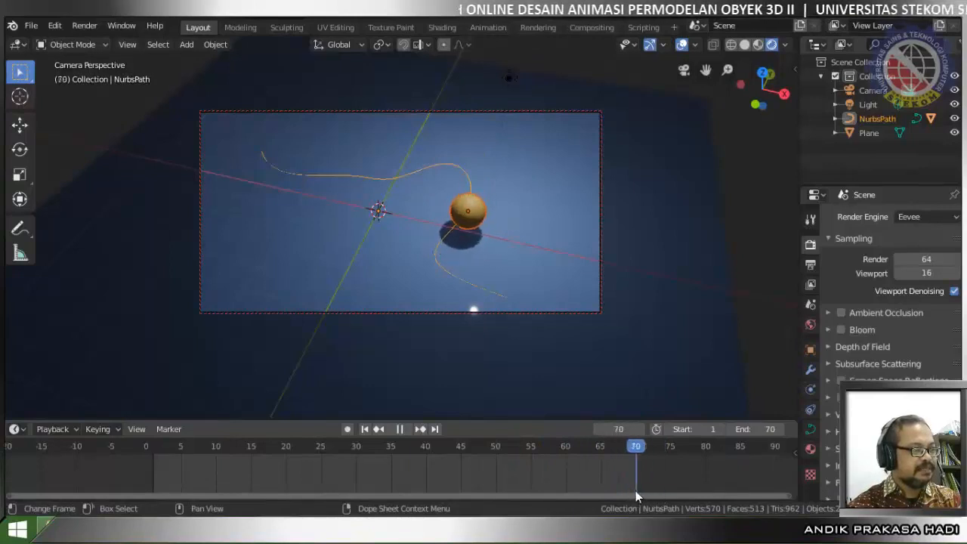
{"action": "key", "text": "space"}
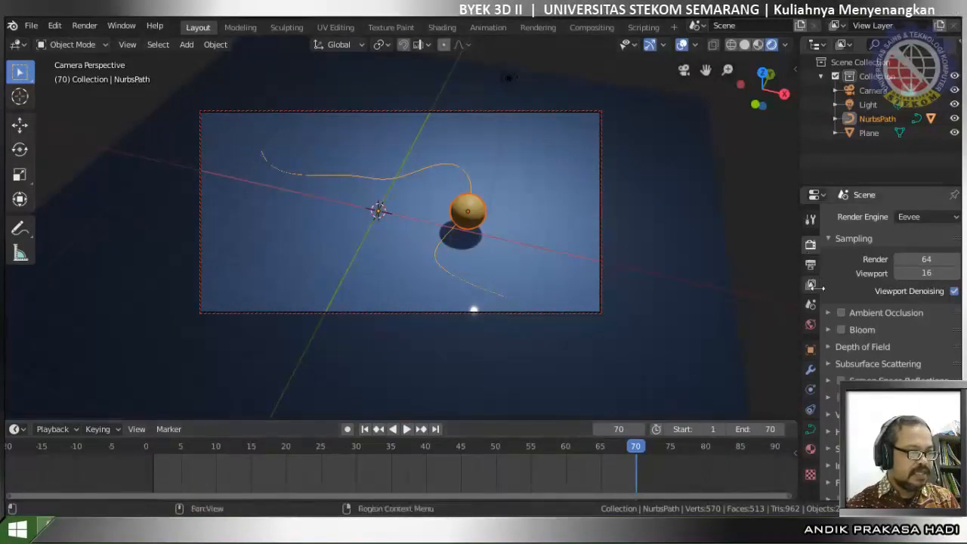
- Set the scene's end frame to 120 in the output settings
{"action": "left_click", "coordinate": [810, 267]}
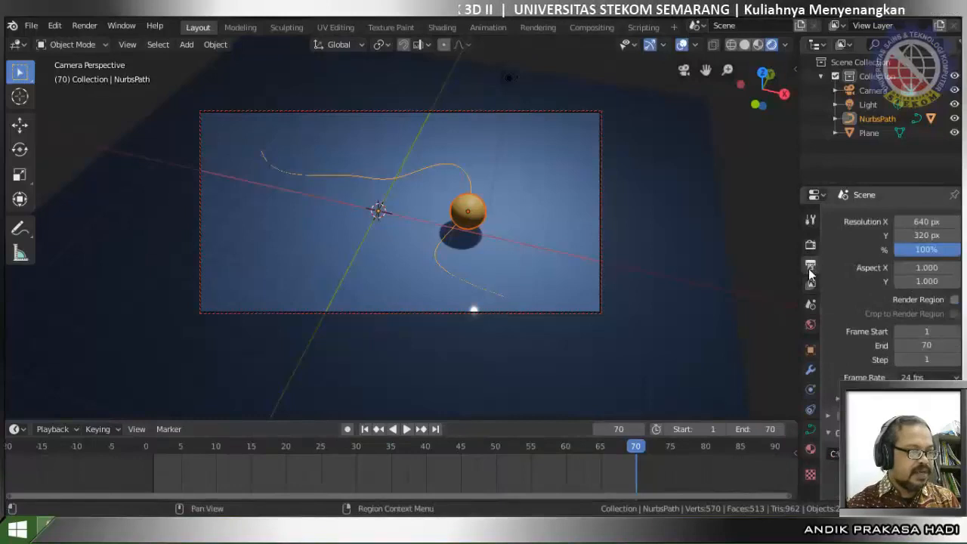
{"action": "left_click", "coordinate": [927, 345]}
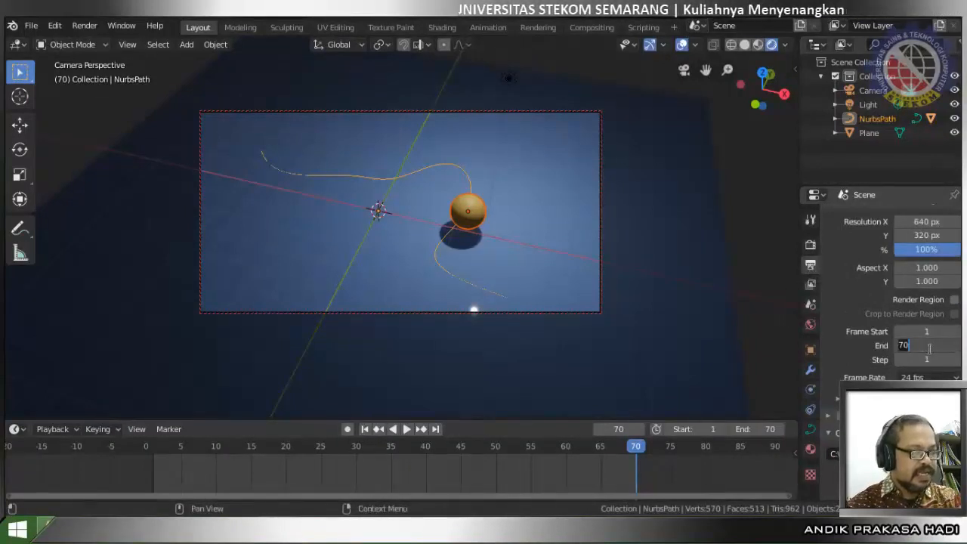
{"action": "type", "text": "120"}
{"action": "key", "text": "Return"}
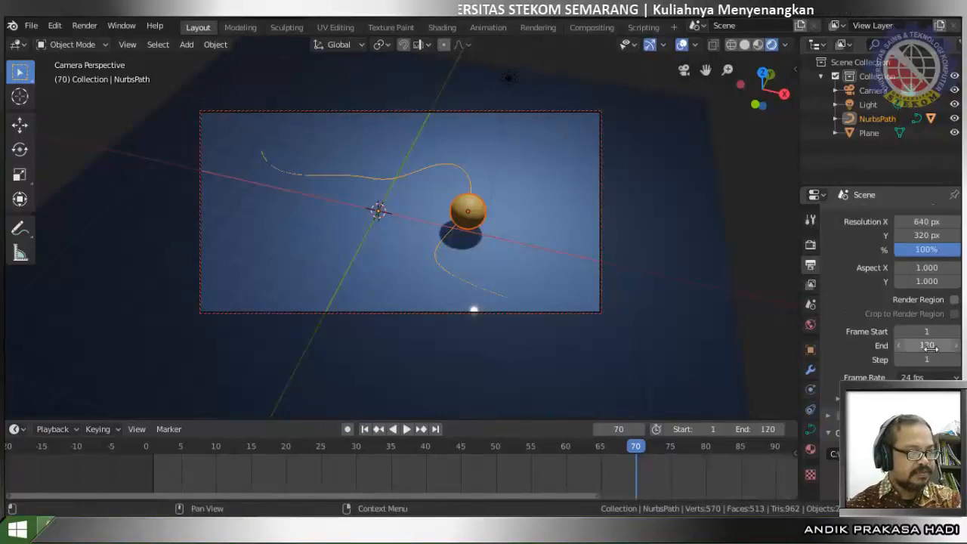
- Play the extended animation, adjust the timeline to show frames 0 to 120 and return to frame 0
{"action": "key", "text": "space"}
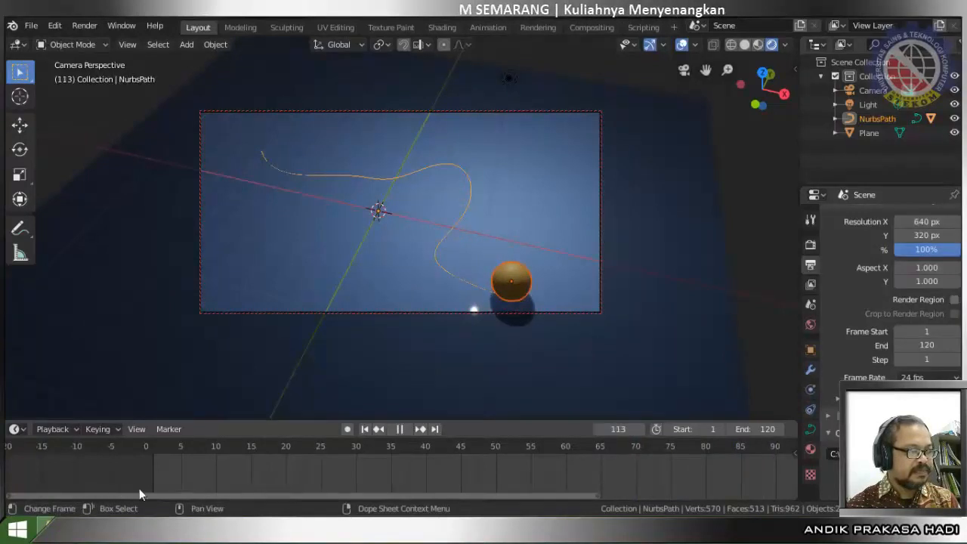
{"action": "key", "text": "space"}
{"action": "scroll", "coordinate": [602, 473], "scroll_direction": "down", "scroll_amount": 2}
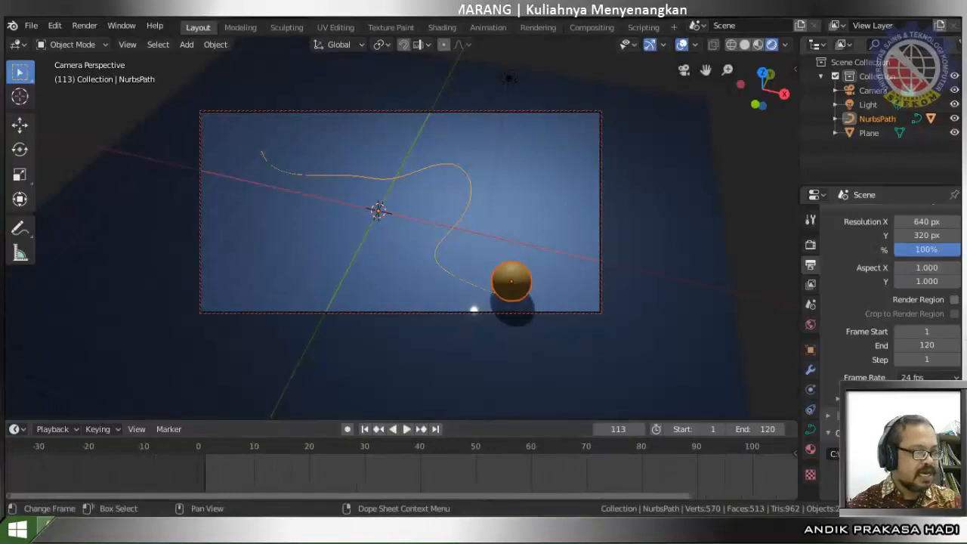
{"action": "middle_click_drag", "start_coordinate": [785, 483], "coordinate": [658, 491]}
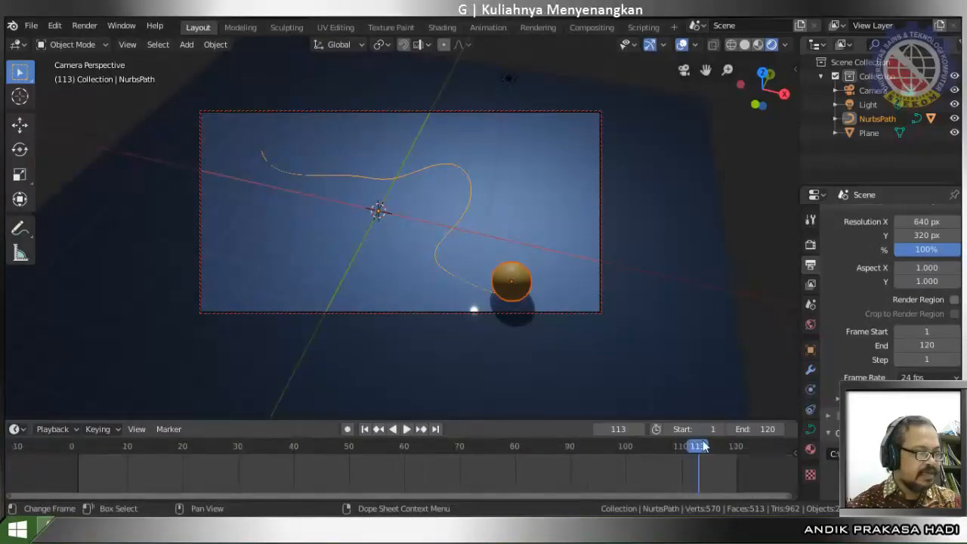
{"action": "left_click_drag", "start_coordinate": [702, 445], "coordinate": [72, 445]}
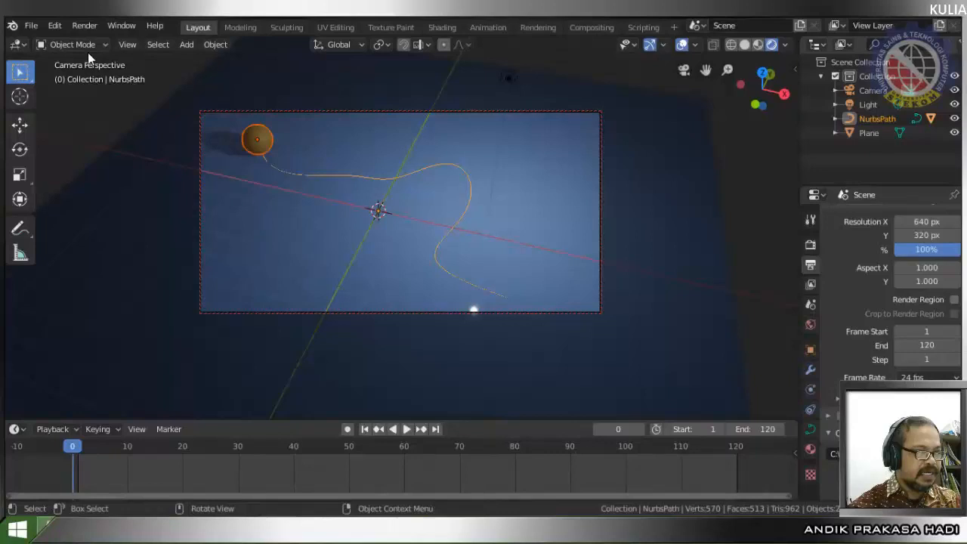
- Review the output settings for the frame range, frame rate and output folder before rendering
{"action": "left_click", "coordinate": [85, 26]}
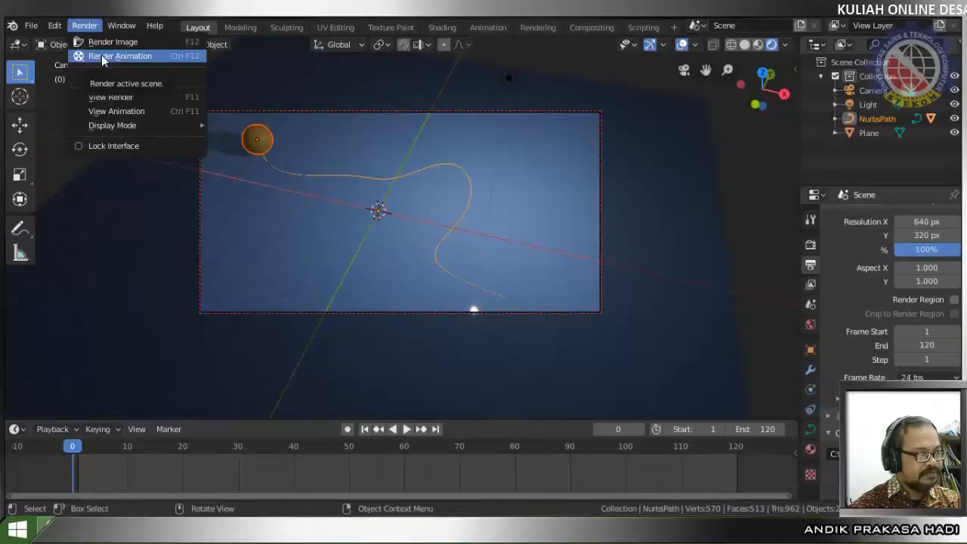
{"action": "left_click", "coordinate": [809, 284]}
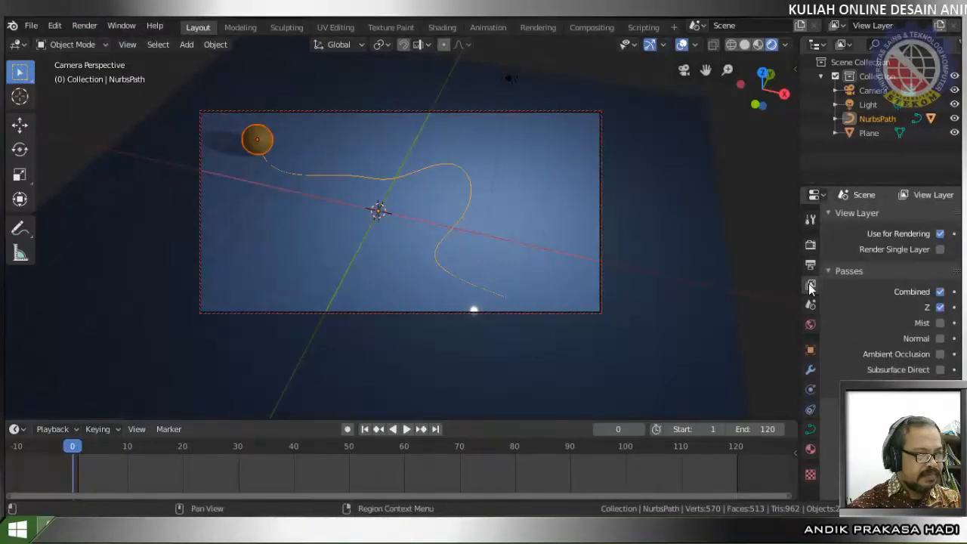
{"action": "left_click", "coordinate": [810, 264]}
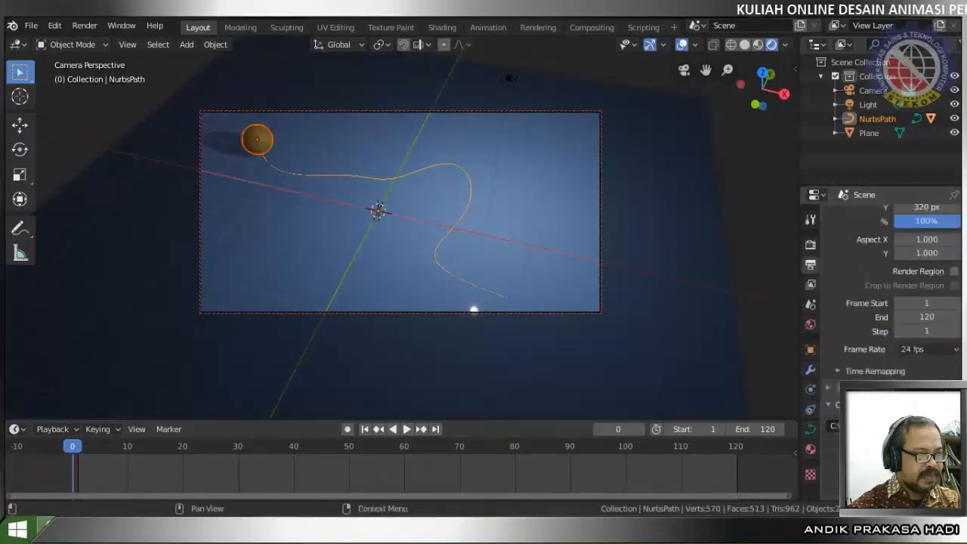
{"action": "scroll", "coordinate": [880, 302], "scroll_direction": "down", "scroll_amount": 3}
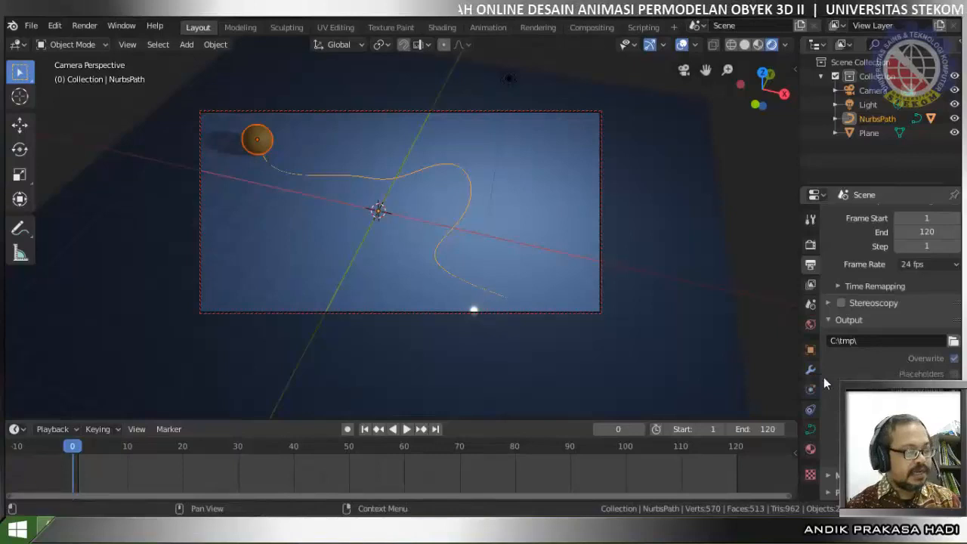
- Render the full animation of frames 1 to 120 and close the render window once it finishes
{"action": "left_click", "coordinate": [87, 29]}
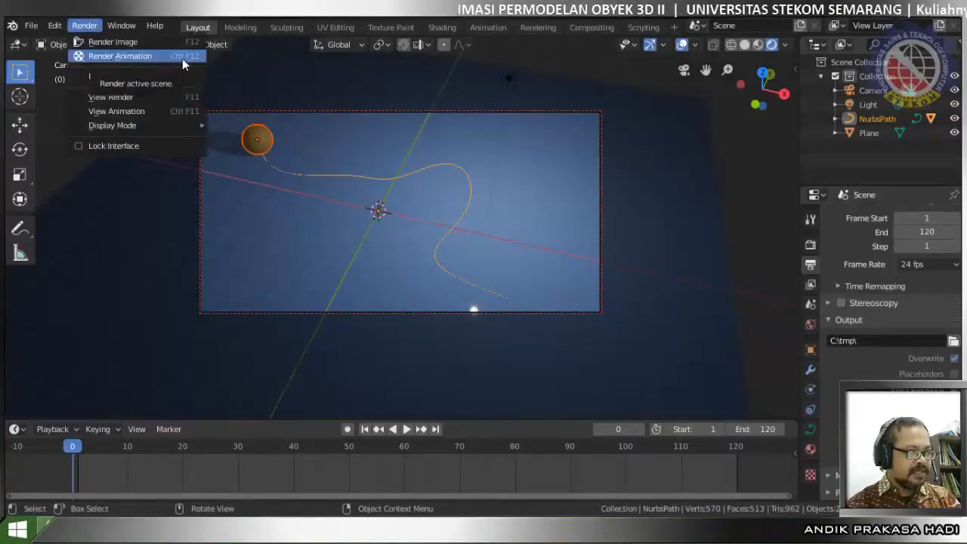
{"action": "left_click", "coordinate": [120, 62]}
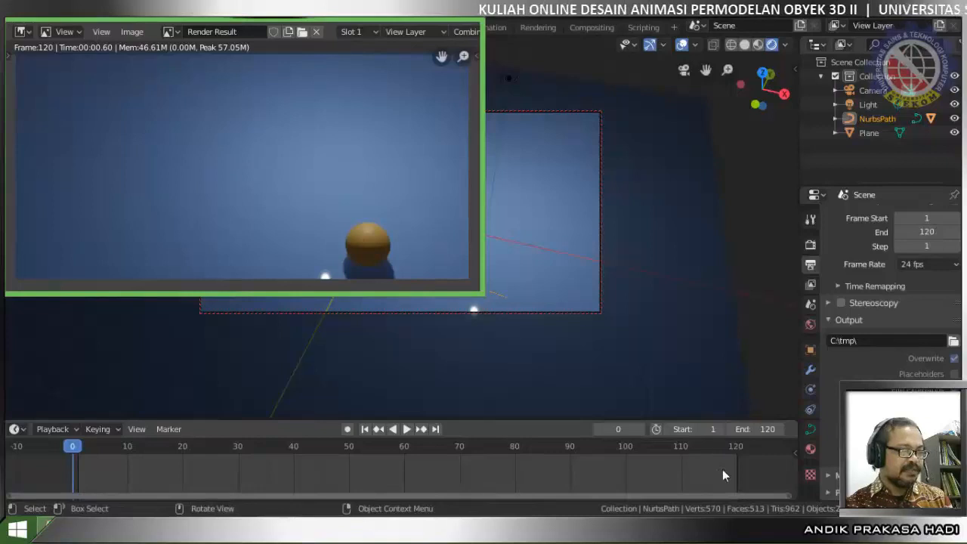
{"action": "left_click", "coordinate": [471, 21]}
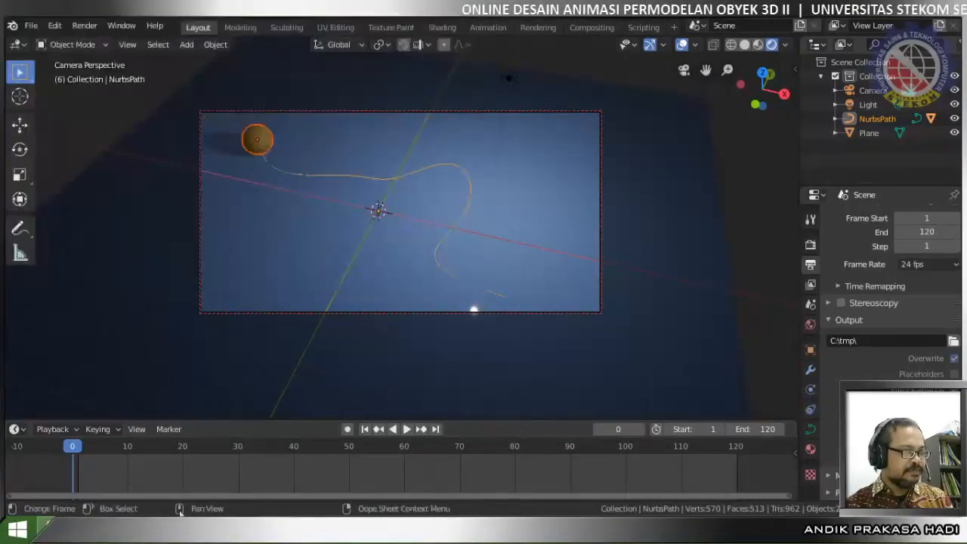
- Switch to File Explorer, play the rendered 0001-0120.avi from the C: drive's tmp folder and close the video player
{"action": "left_click", "coordinate": [45, 526]}
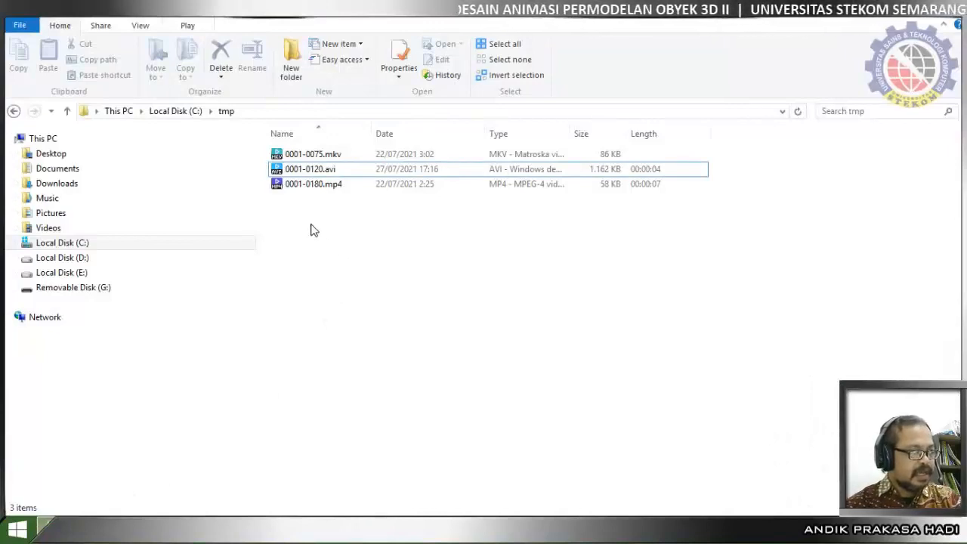
{"action": "key", "text": "shift+Up"}
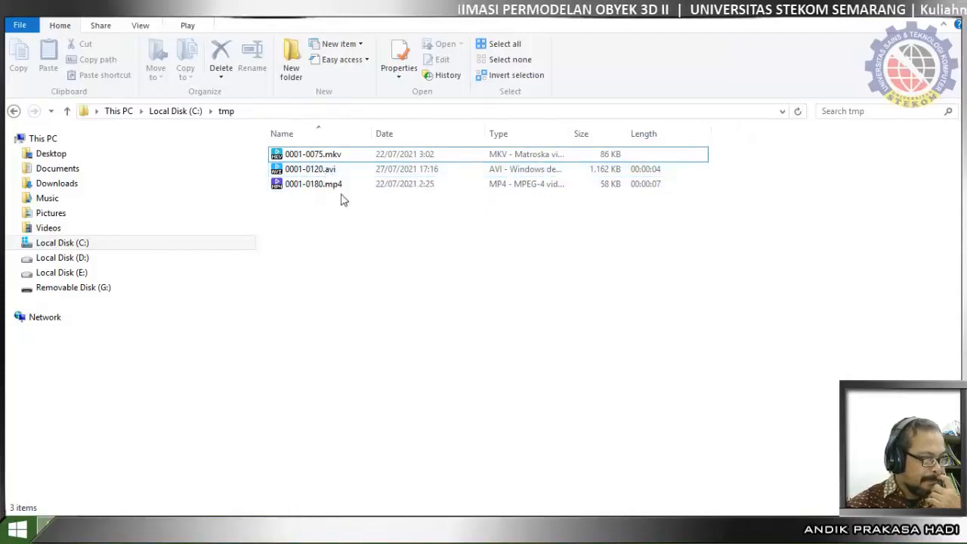
{"action": "left_click", "coordinate": [328, 171]}
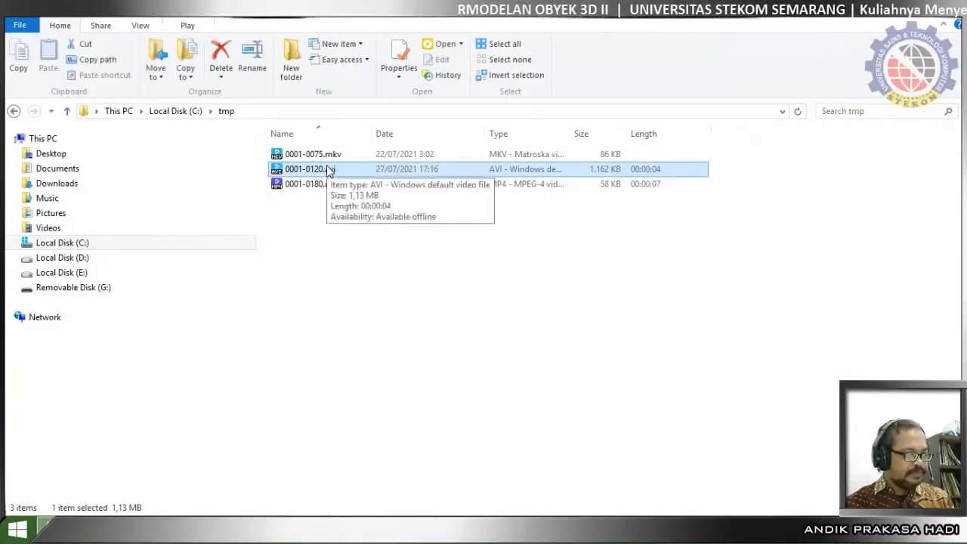
{"action": "double_click", "coordinate": [328, 171]}
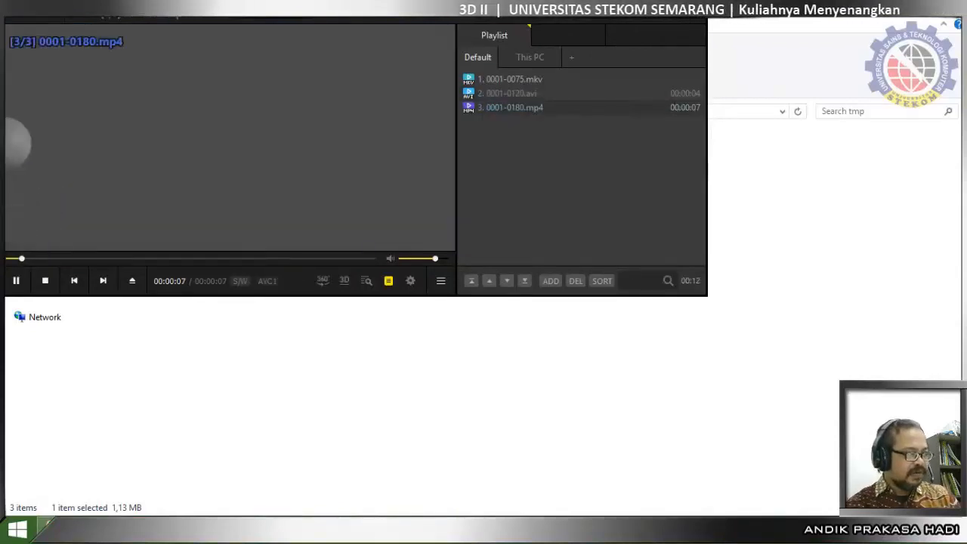
{"action": "left_click", "coordinate": [696, 15]}
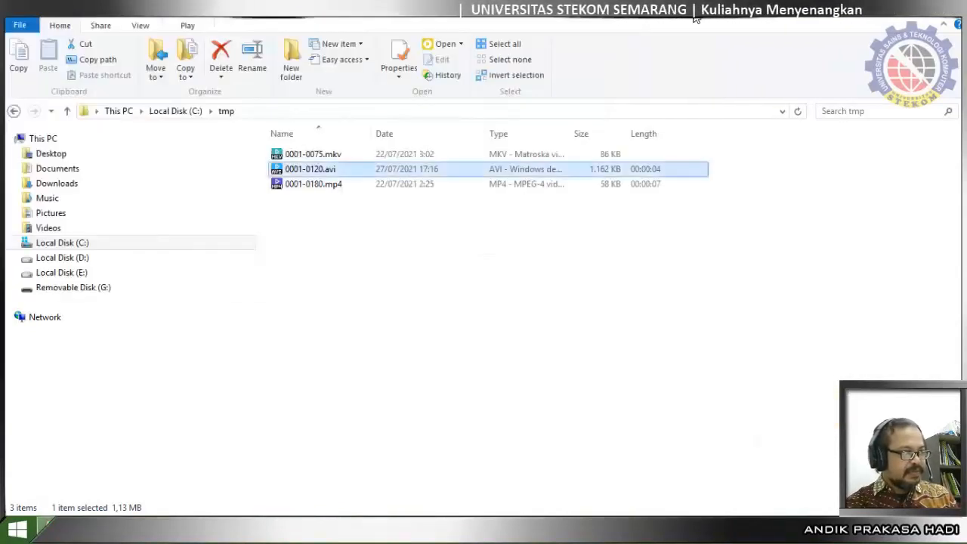
- Permanently delete 0001-0075.mkv, 0001-0120.avi and 0001-0180.mp4 from the tmp folder and switch back to Blender
{"action": "left_click_drag", "start_coordinate": [279, 200], "coordinate": [338, 169]}
{"action": "left_click", "coordinate": [316, 172]}
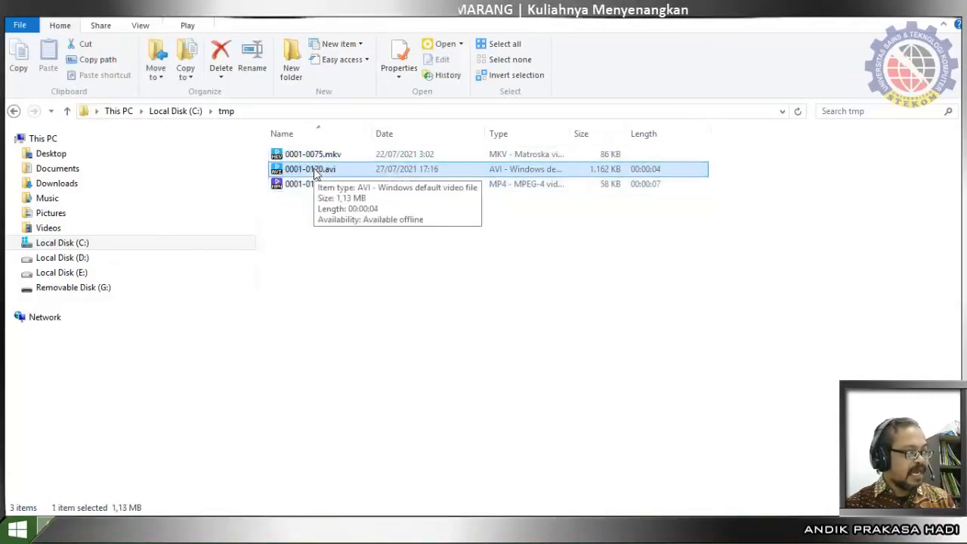
{"action": "left_click_drag", "start_coordinate": [299, 201], "coordinate": [356, 154]}
{"action": "key", "text": "shift+Delete"}
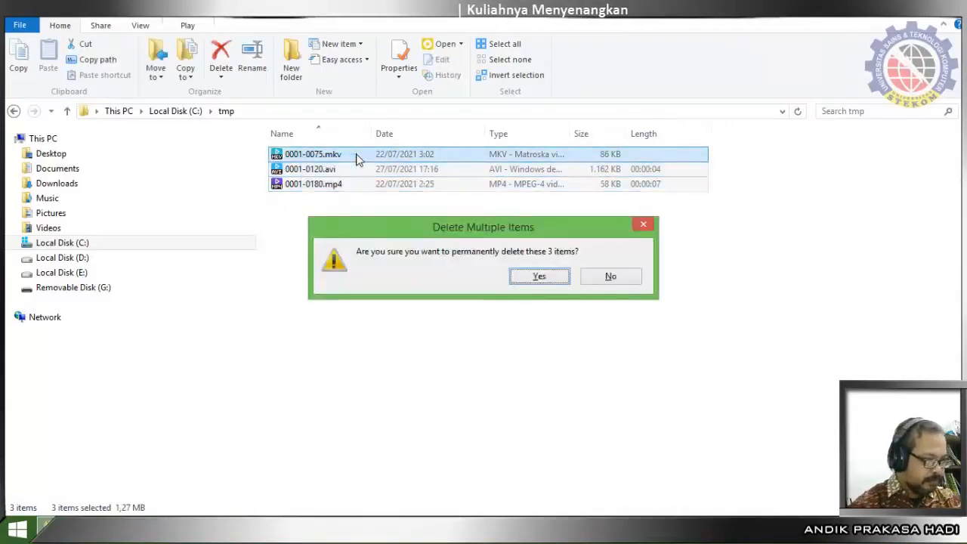
{"action": "left_click", "coordinate": [531, 276]}
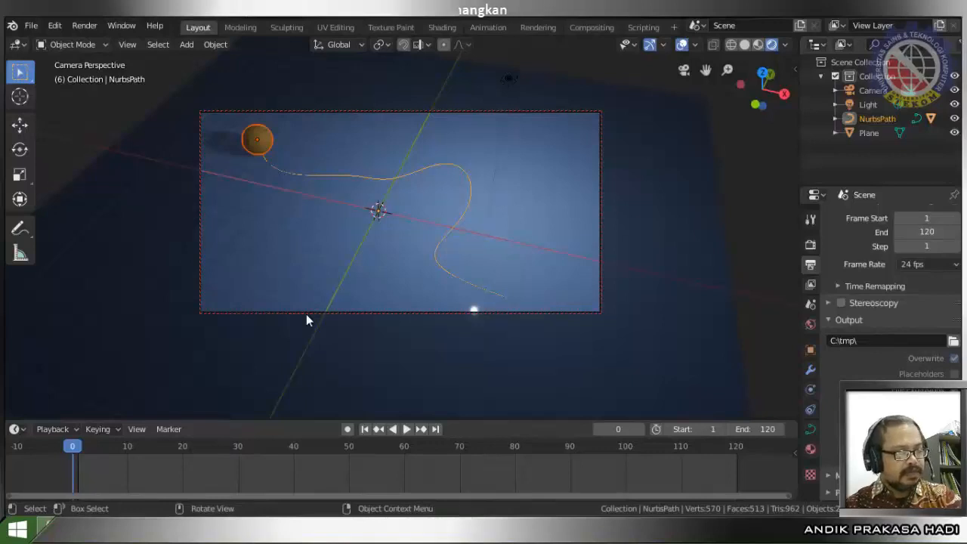
- Start rendering the animation again, stop it partway and close the render window
{"action": "key", "text": "ctrl"}
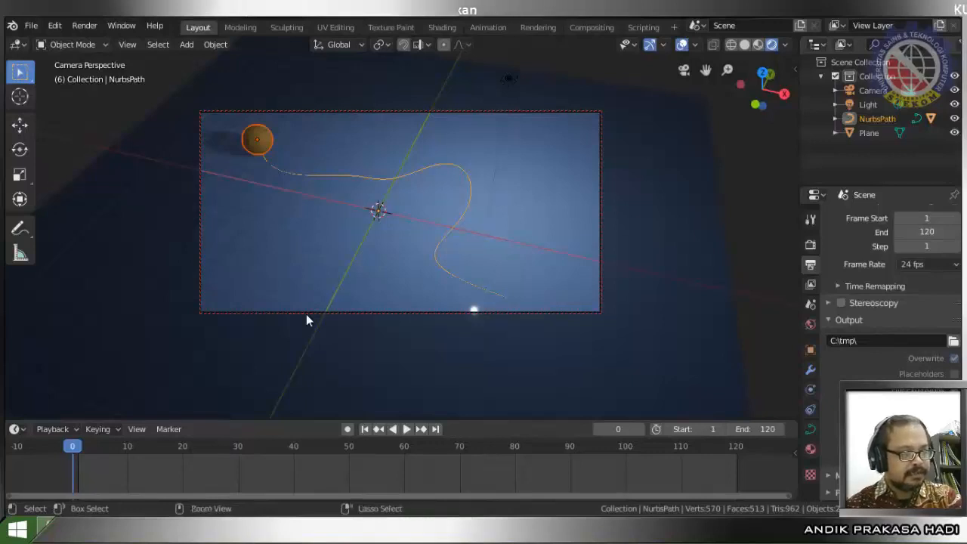
{"action": "key", "text": "ctrl+F12"}
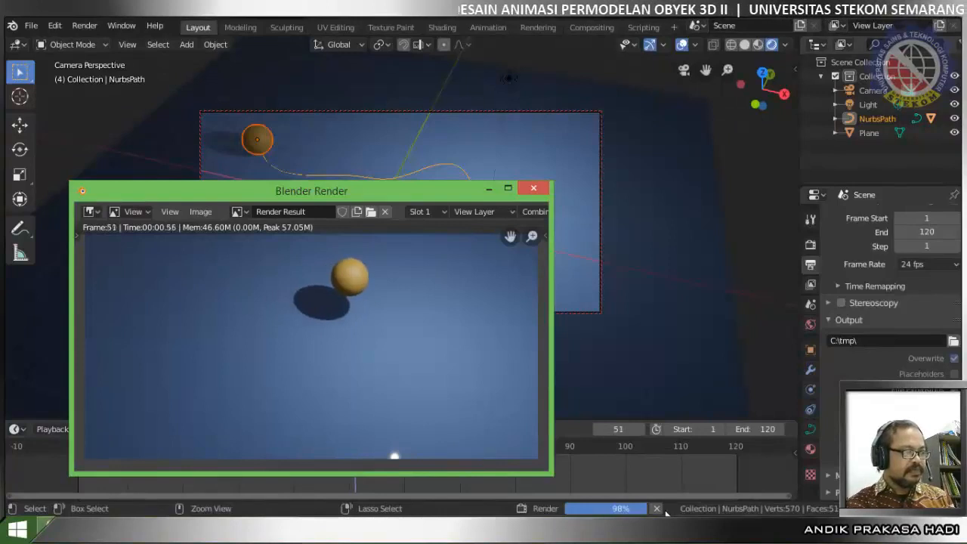
{"action": "left_click", "coordinate": [535, 188]}
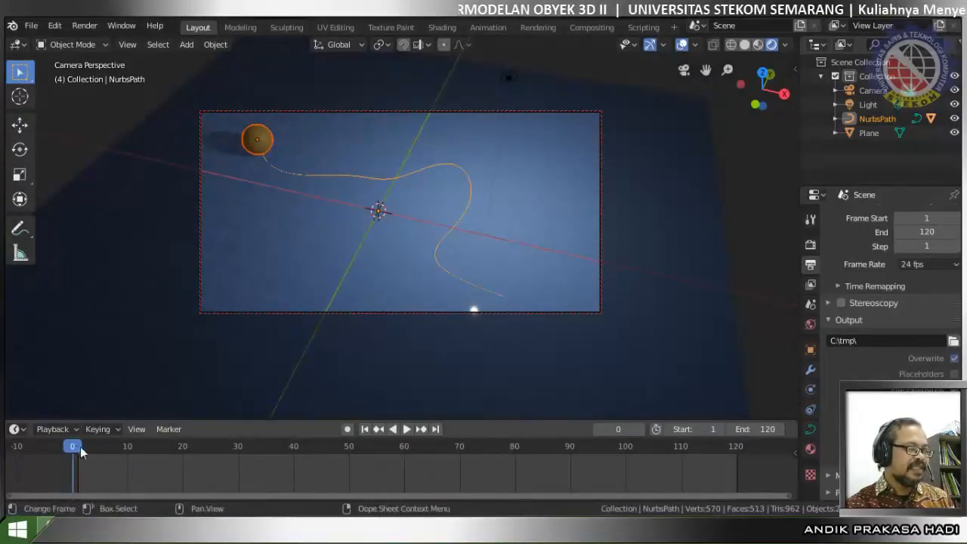
- Rewind to frame 0, briefly play the animation and stop it at frame 2
{"action": "key", "text": "space"}
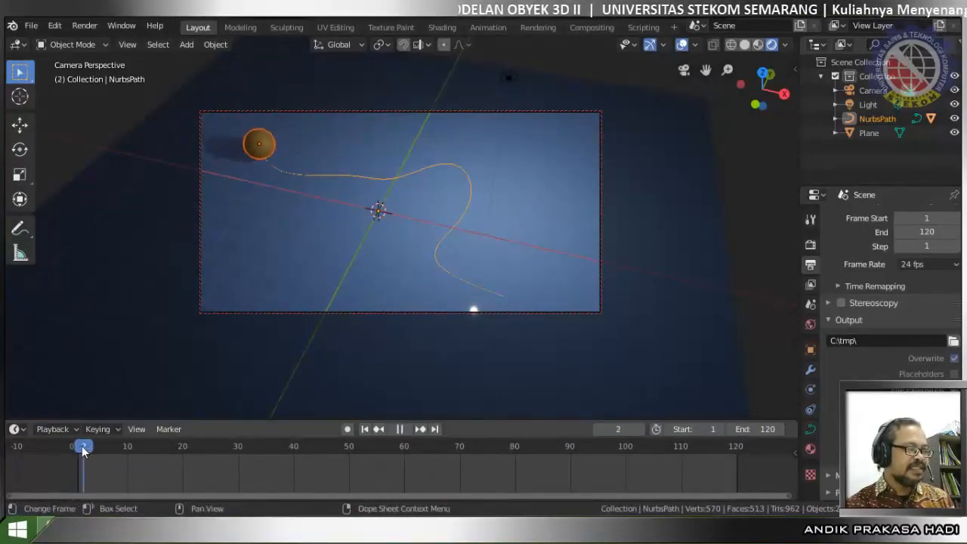
{"action": "key", "text": "space"}
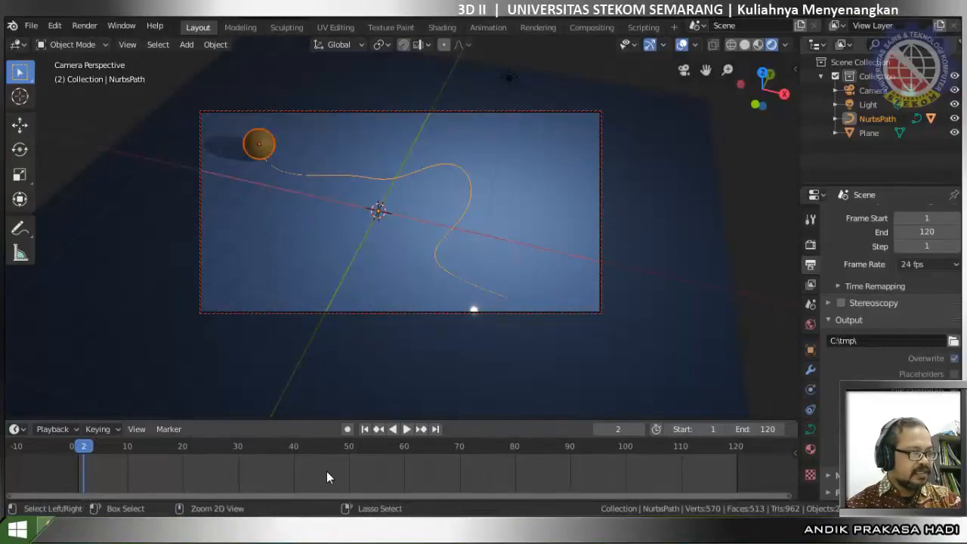
{"action": "key", "text": "ctrl+b"}
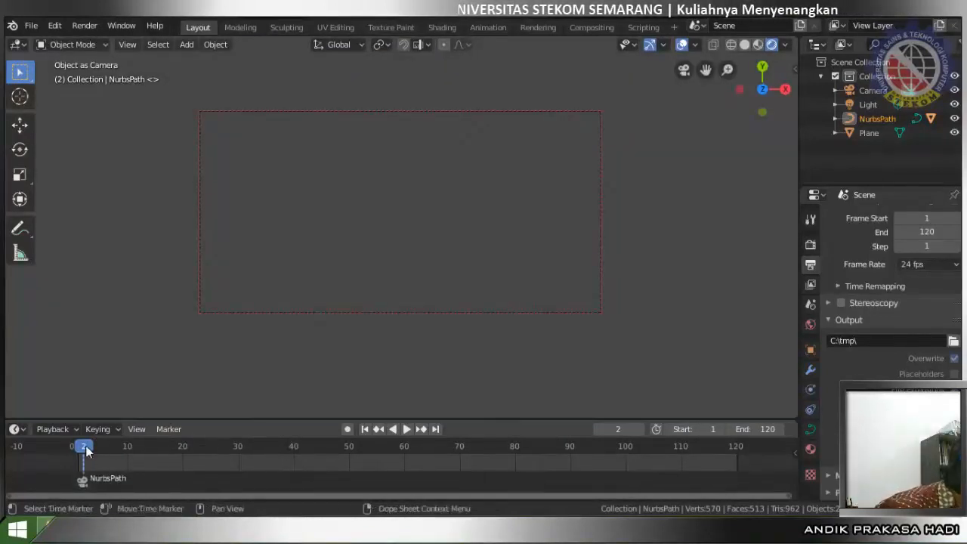
{"action": "left_click_drag", "start_coordinate": [83, 453], "coordinate": [129, 454]}
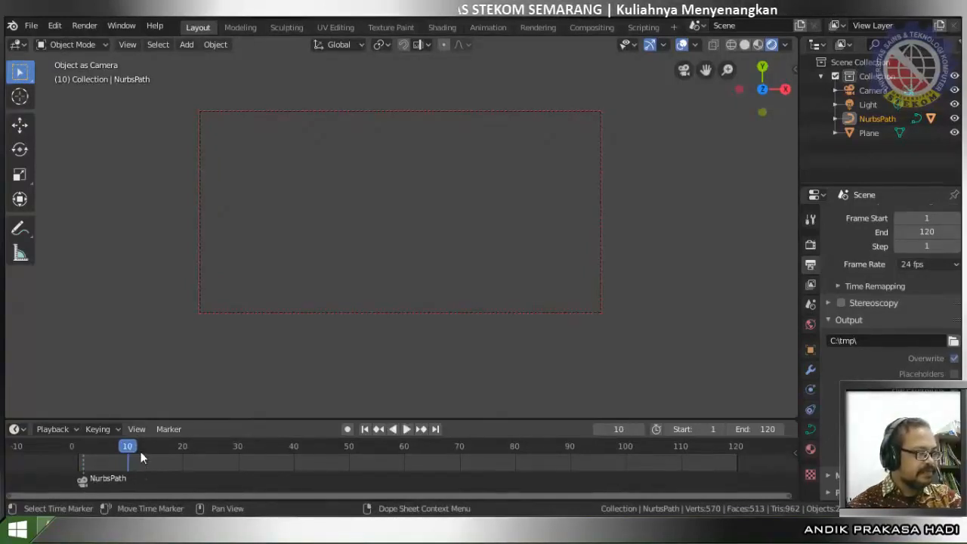
{"action": "left_click_drag", "start_coordinate": [129, 447], "coordinate": [80, 450]}
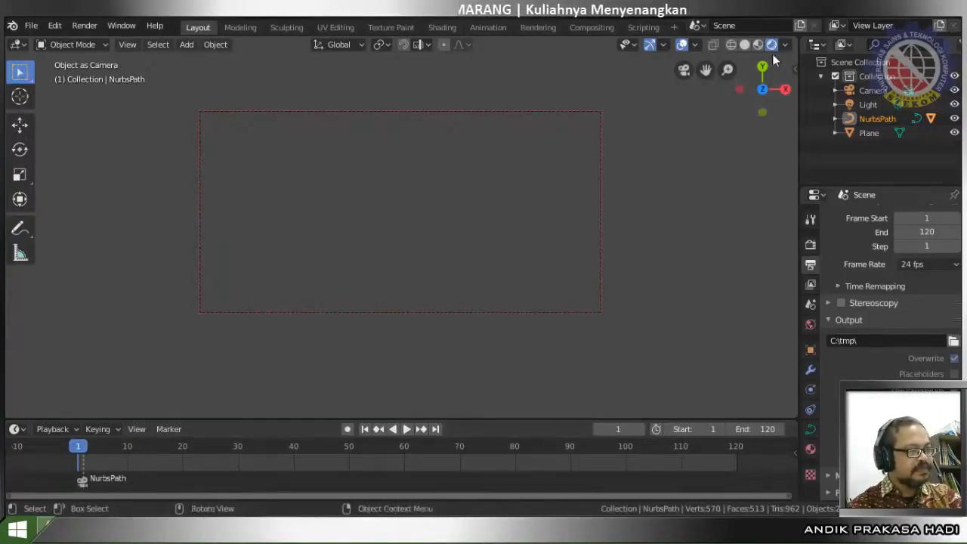
{"action": "left_click", "coordinate": [746, 46]}
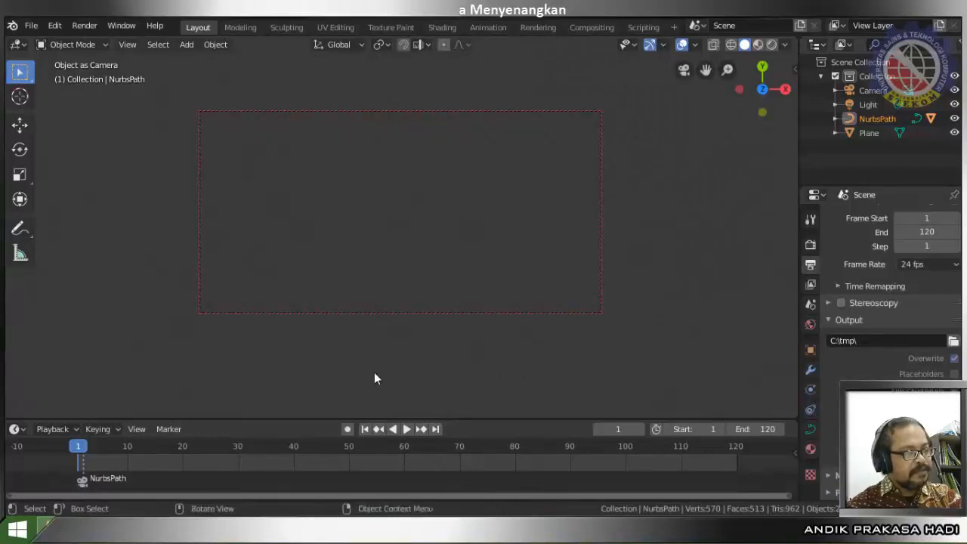
{"action": "key", "text": "Right"}
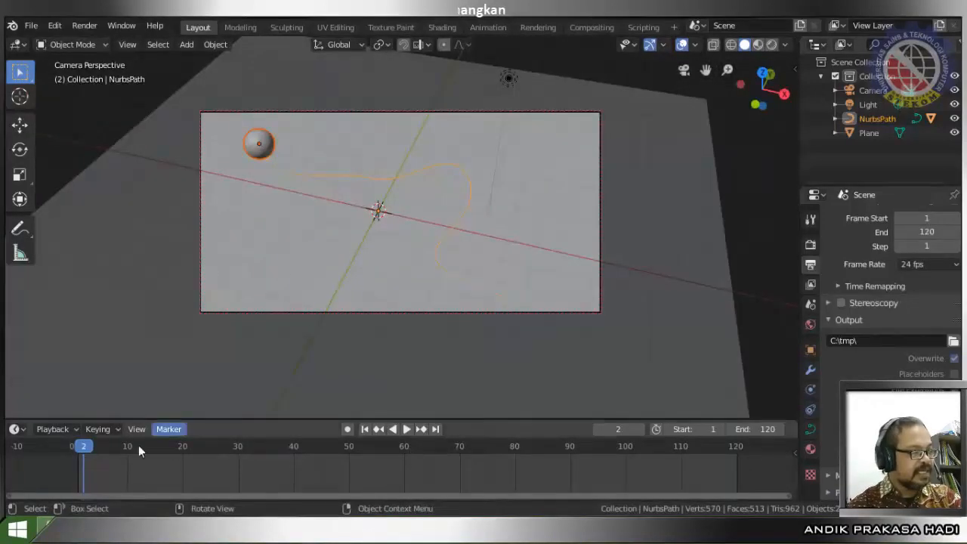
{"action": "left_click_drag", "start_coordinate": [85, 451], "coordinate": [77, 496]}
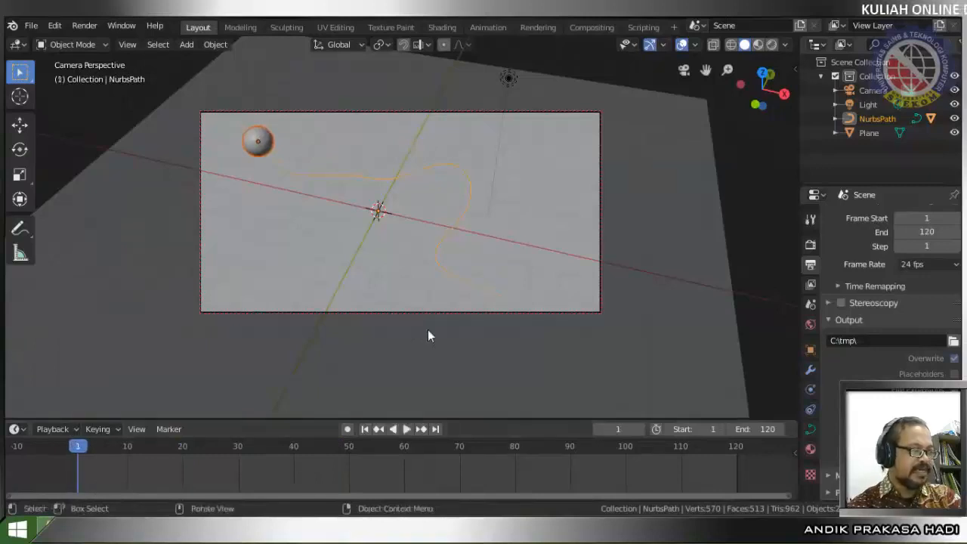
- Start a new default scene and discard the unsaved changes of the path animation
{"action": "left_click", "coordinate": [31, 24]}
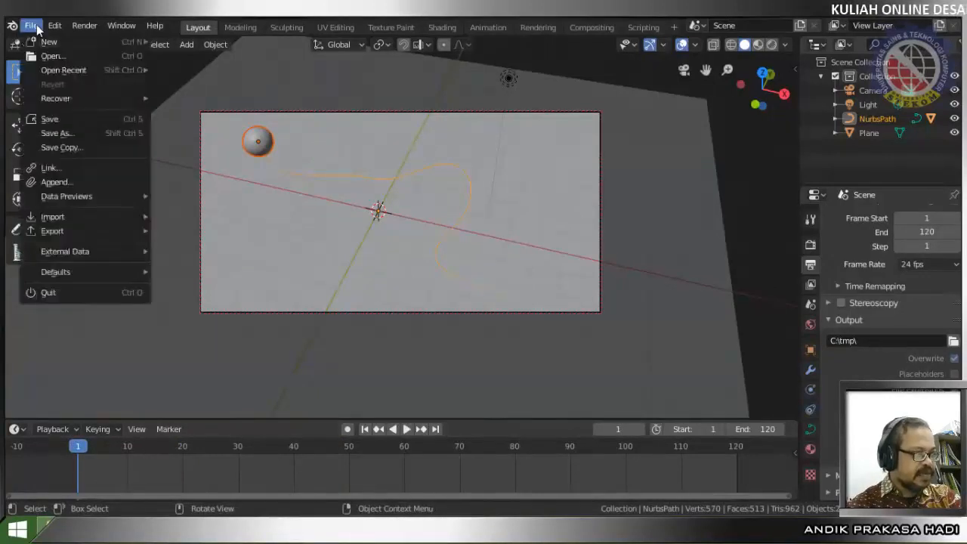
{"action": "mouse_move", "coordinate": [58, 47]}
{"action": "left_click", "coordinate": [181, 42]}
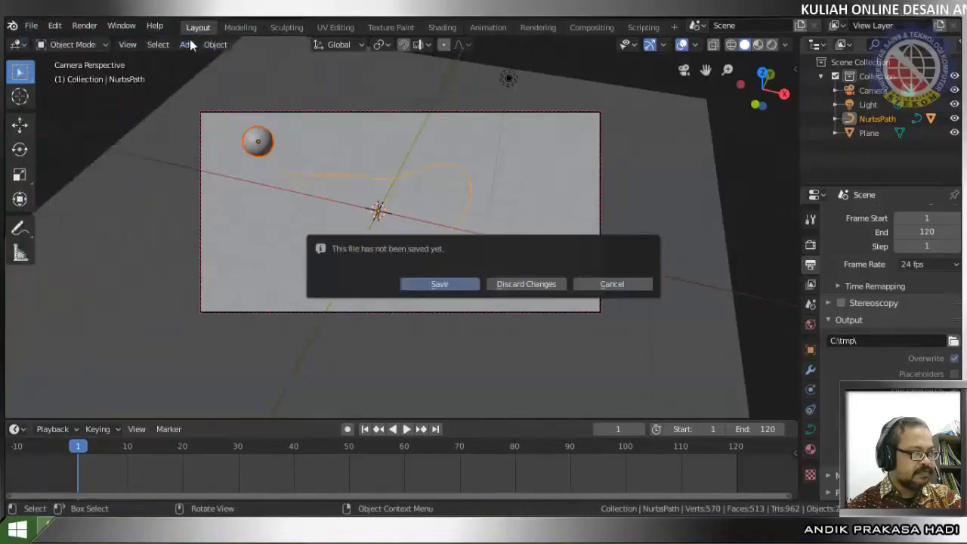
{"action": "left_click", "coordinate": [527, 292]}
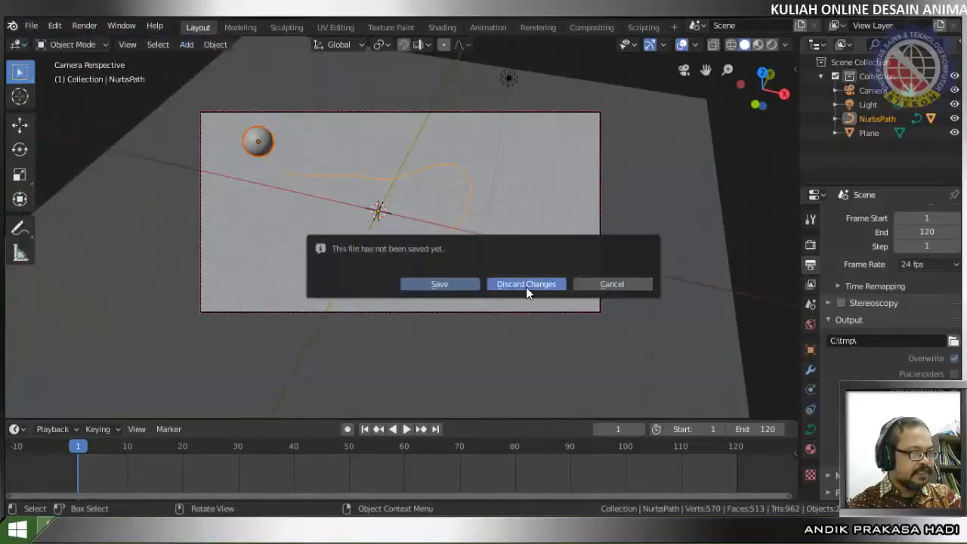
- Scale the default cube up uniformly to about 2.06
{"action": "scroll", "coordinate": [401, 266], "scroll_direction": "down", "scroll_amount": 3}
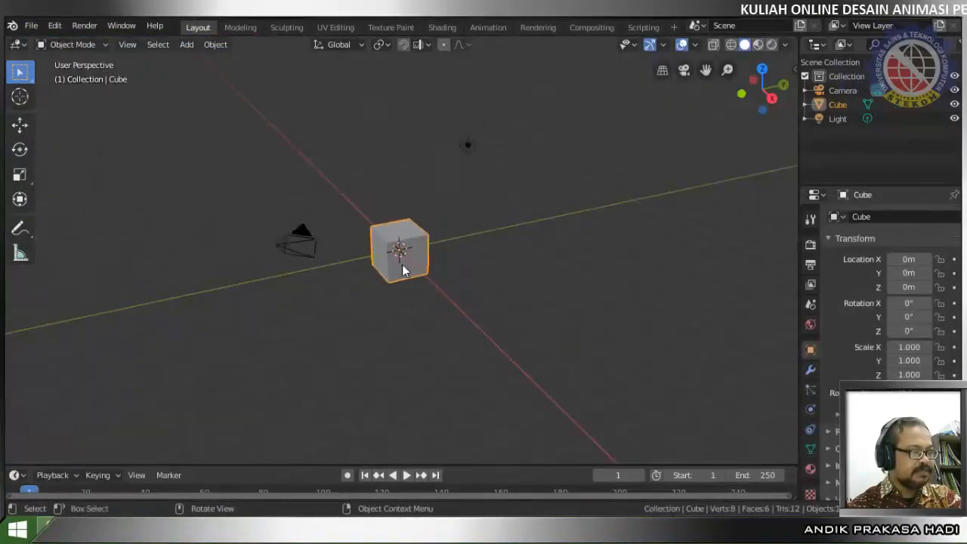
{"action": "middle_click_drag", "start_coordinate": [401, 272], "coordinate": [410, 324]}
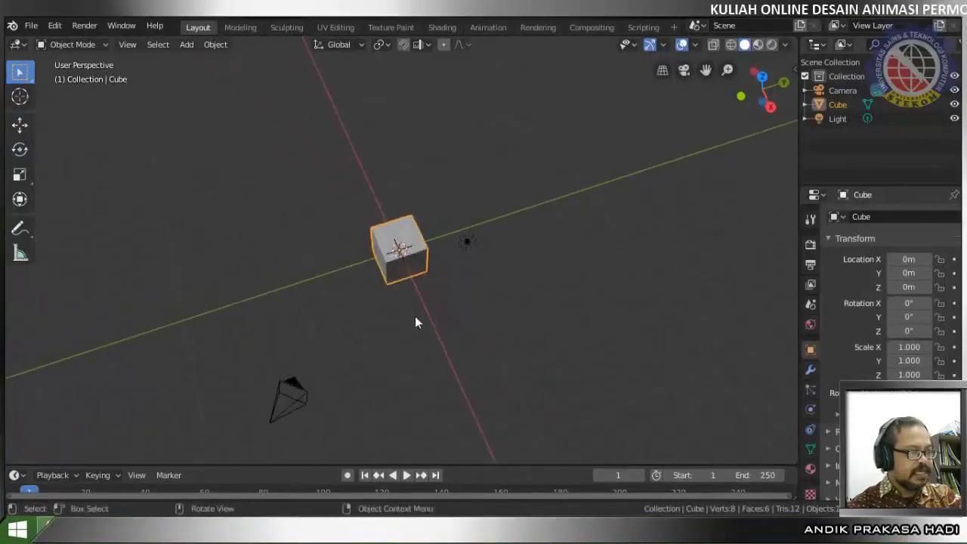
{"action": "key", "text": "s"}
{"action": "left_click", "coordinate": [515, 351]}
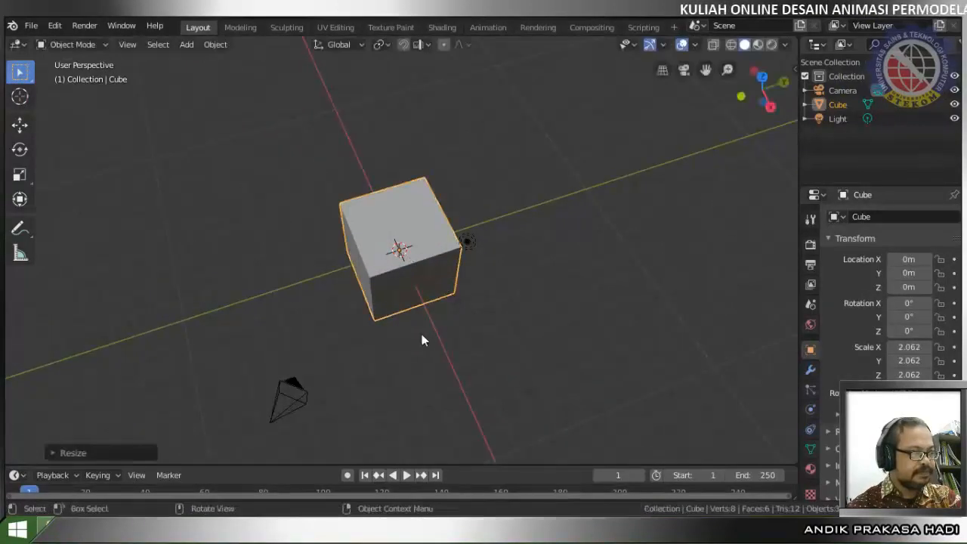
- In Edit Mode, select the whole cube, set its existing material's base color to a slightly darkened red and assign it
{"action": "key", "text": "Tab"}
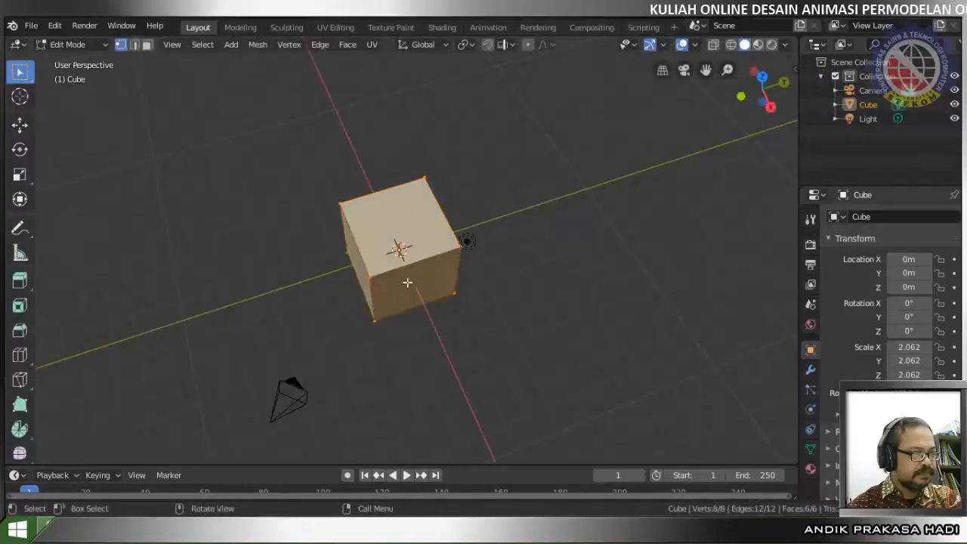
{"action": "left_click", "coordinate": [407, 282]}
{"action": "middle_click_drag", "start_coordinate": [407, 282], "coordinate": [418, 225]}
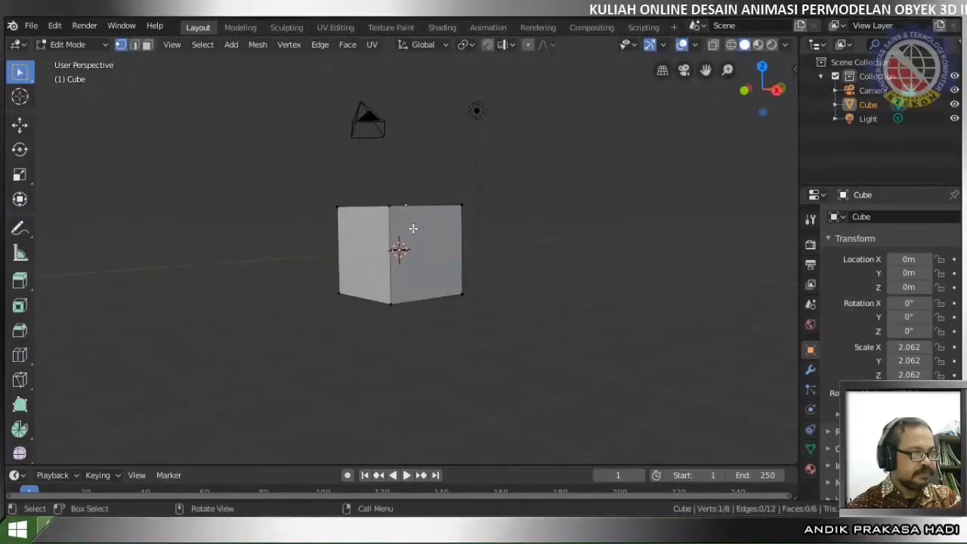
{"action": "key", "text": "a"}
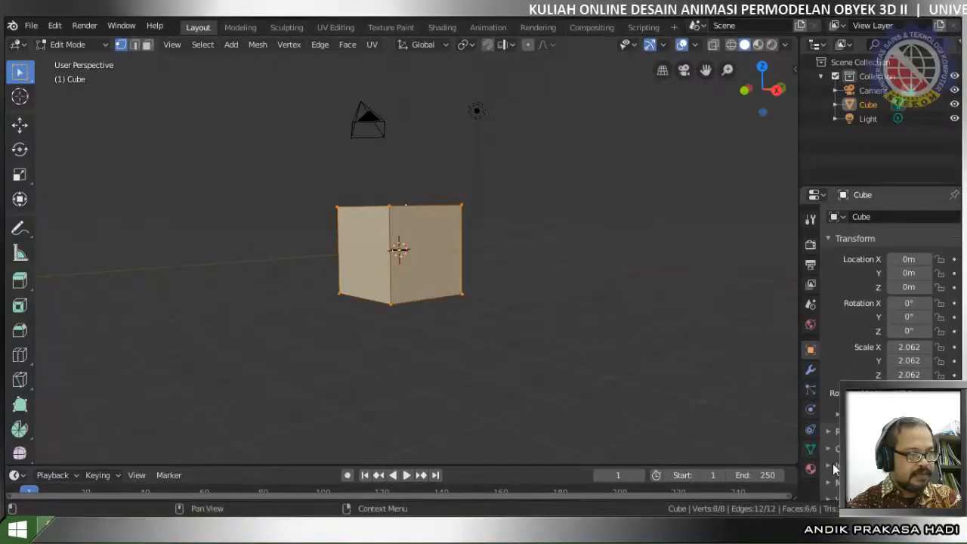
{"action": "left_click", "coordinate": [810, 468]}
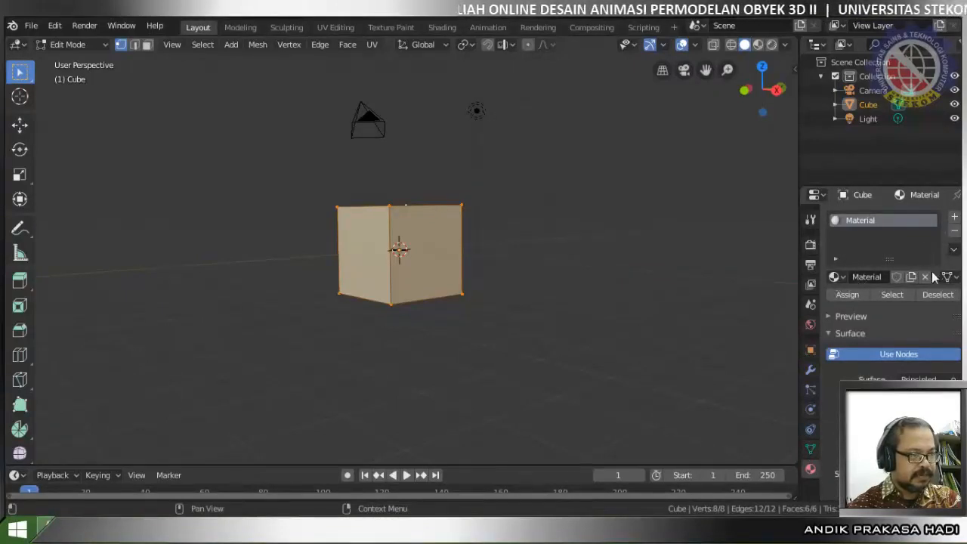
{"action": "left_click", "coordinate": [906, 435]}
{"action": "left_click_drag", "start_coordinate": [872, 327], "coordinate": [875, 340]}
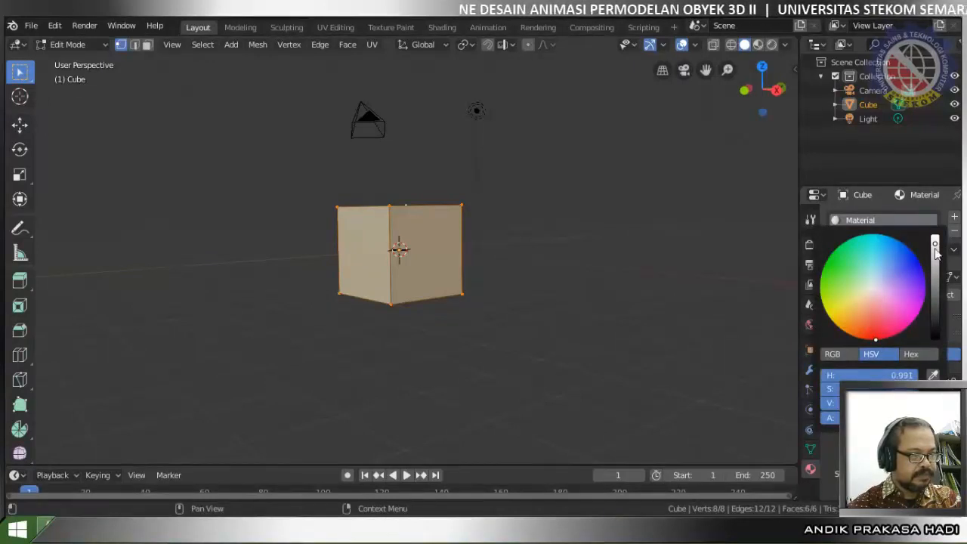
{"action": "left_click_drag", "start_coordinate": [934, 243], "coordinate": [934, 268]}
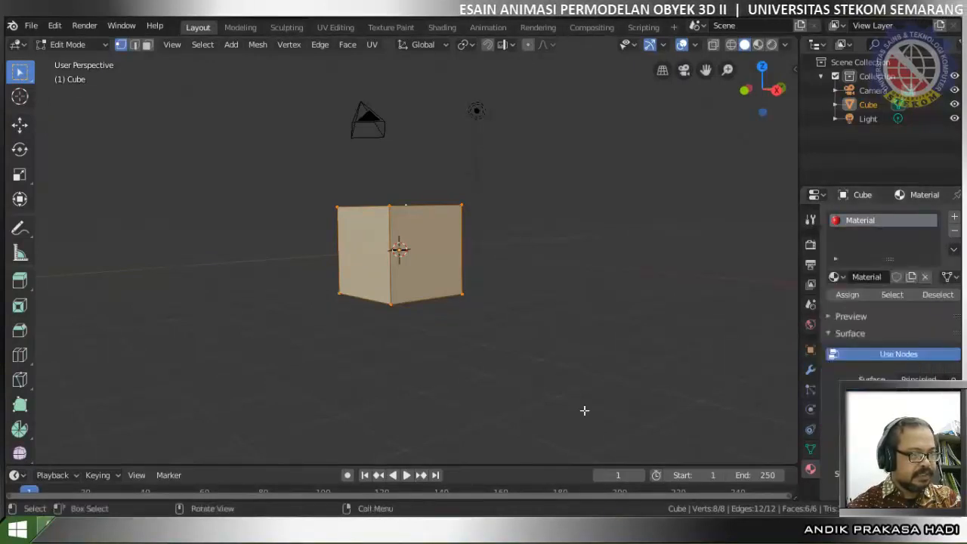
{"action": "left_click", "coordinate": [843, 298]}
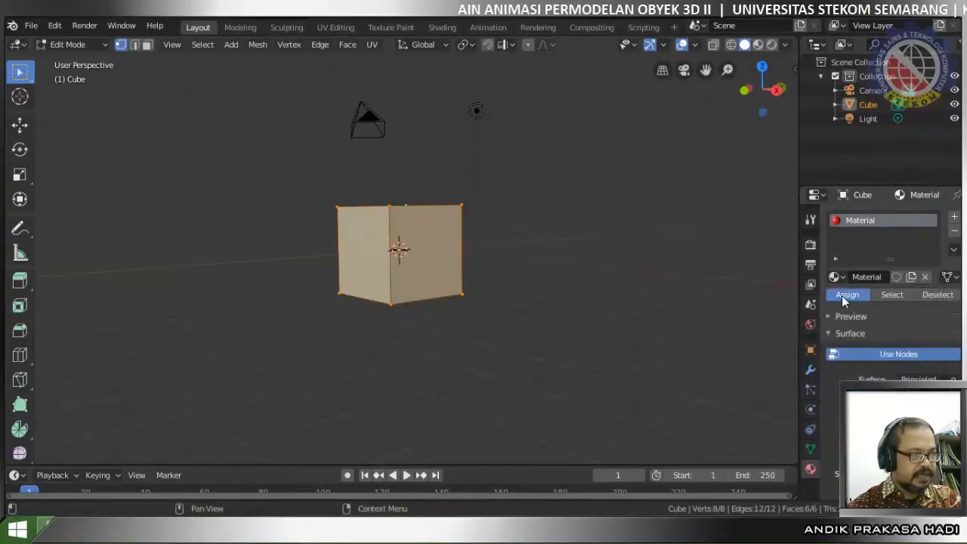
- Select a single side face of the cube in face select mode and assign it a new green material
{"action": "left_click", "coordinate": [482, 351]}
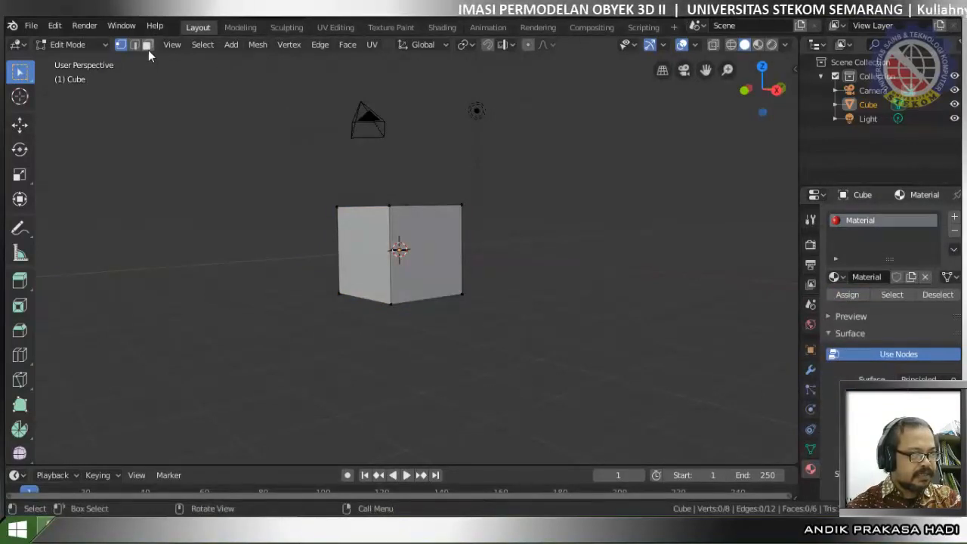
{"action": "left_click", "coordinate": [148, 47]}
{"action": "left_click", "coordinate": [406, 255]}
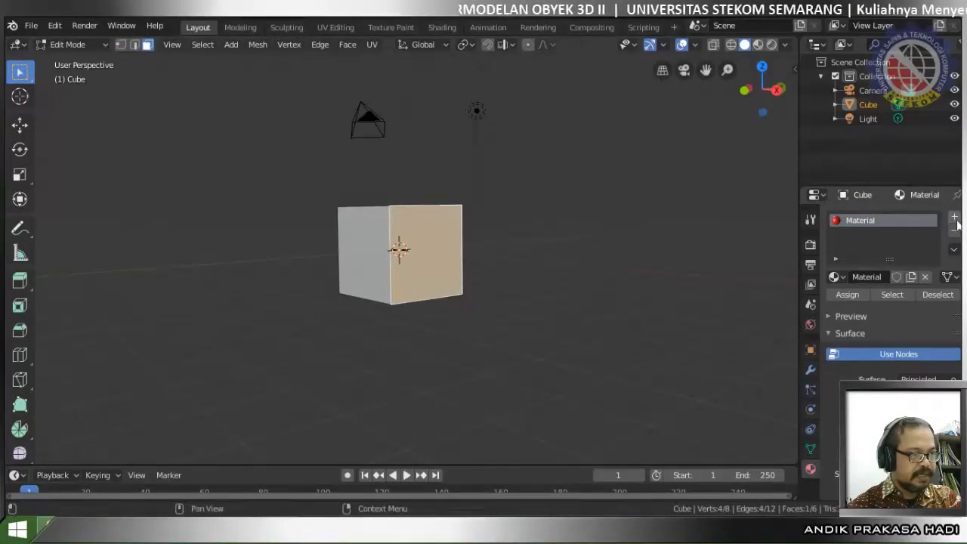
{"action": "left_click", "coordinate": [954, 217]}
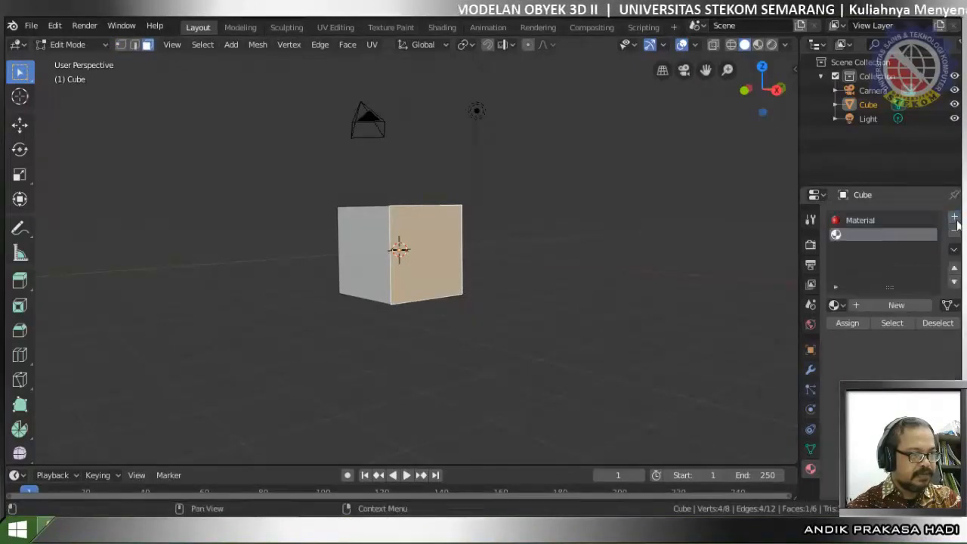
{"action": "left_click", "coordinate": [892, 310]}
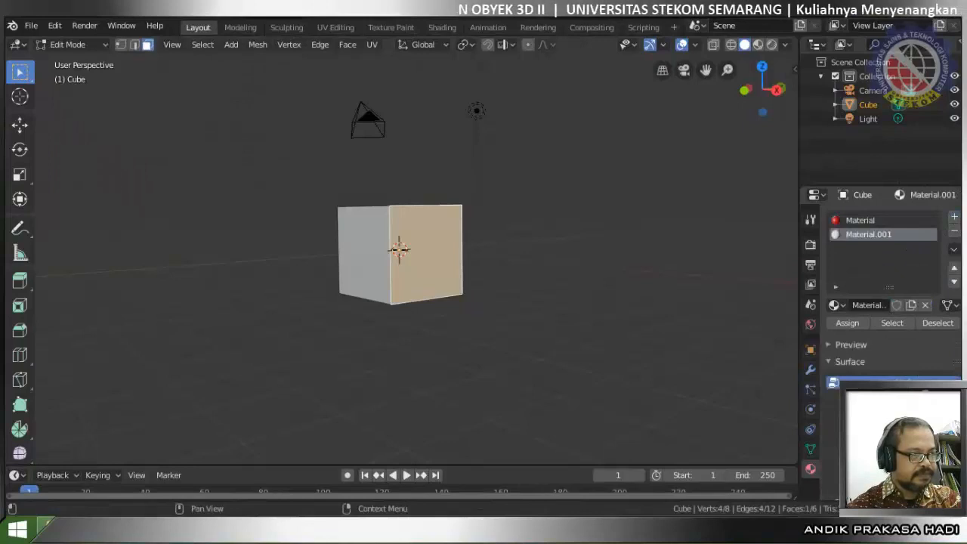
{"action": "left_click", "coordinate": [868, 383]}
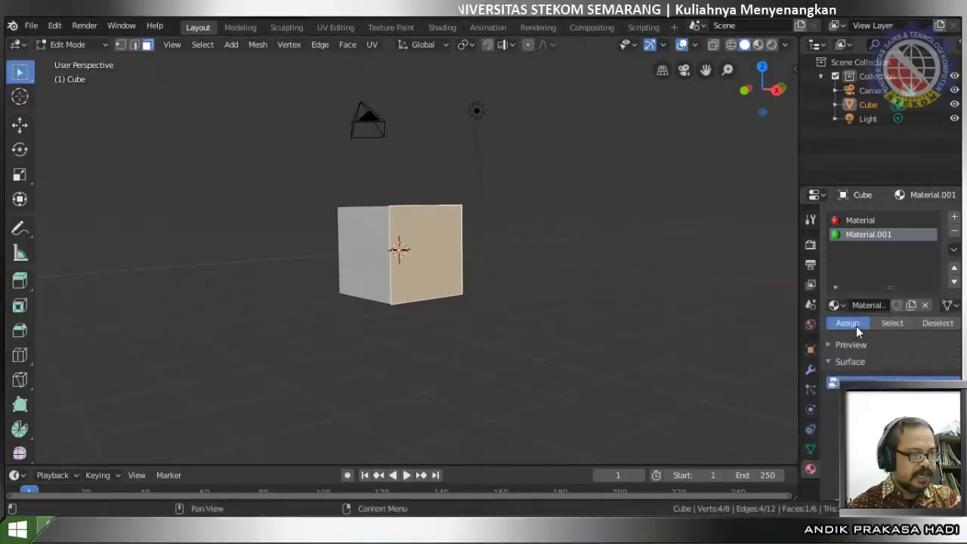
{"action": "left_click", "coordinate": [855, 325]}
- Select another side face of the cube, assign it a new dark blue material and return to Object Mode
{"action": "middle_click_drag", "start_coordinate": [619, 333], "coordinate": [543, 325]}
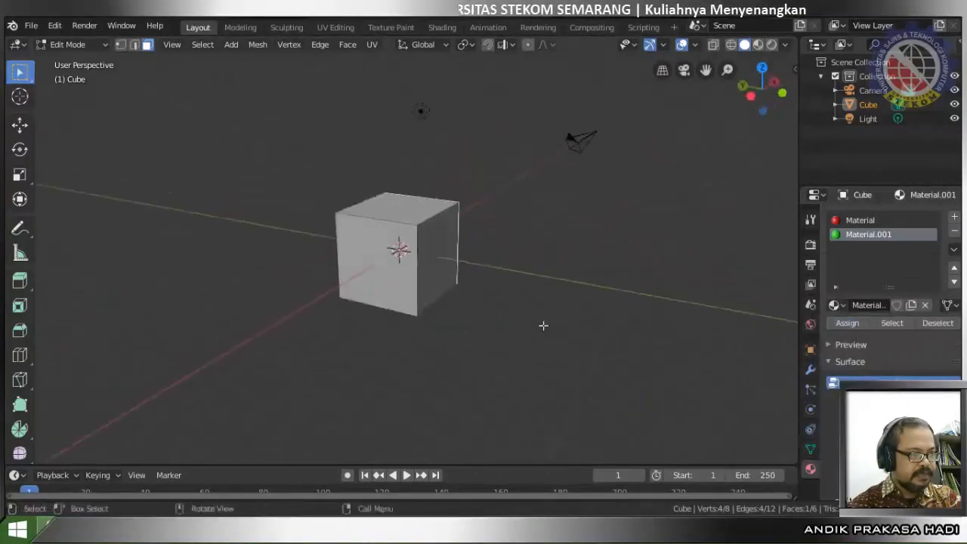
{"action": "left_click", "coordinate": [397, 271]}
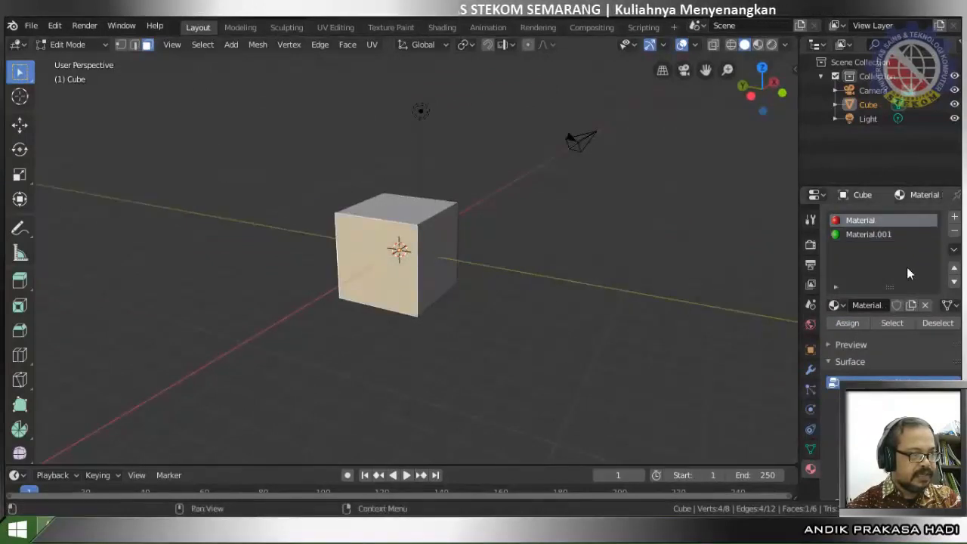
{"action": "left_click", "coordinate": [953, 217]}
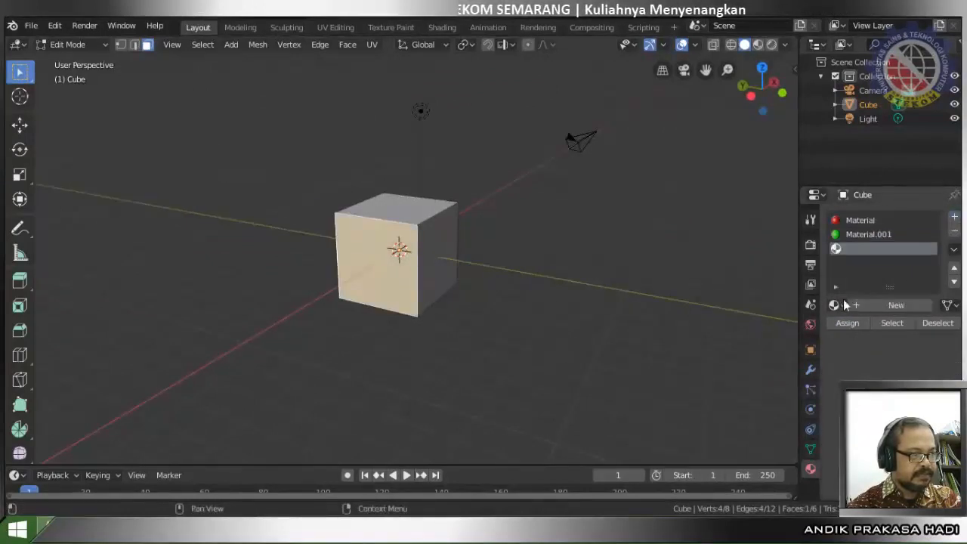
{"action": "left_click", "coordinate": [879, 304]}
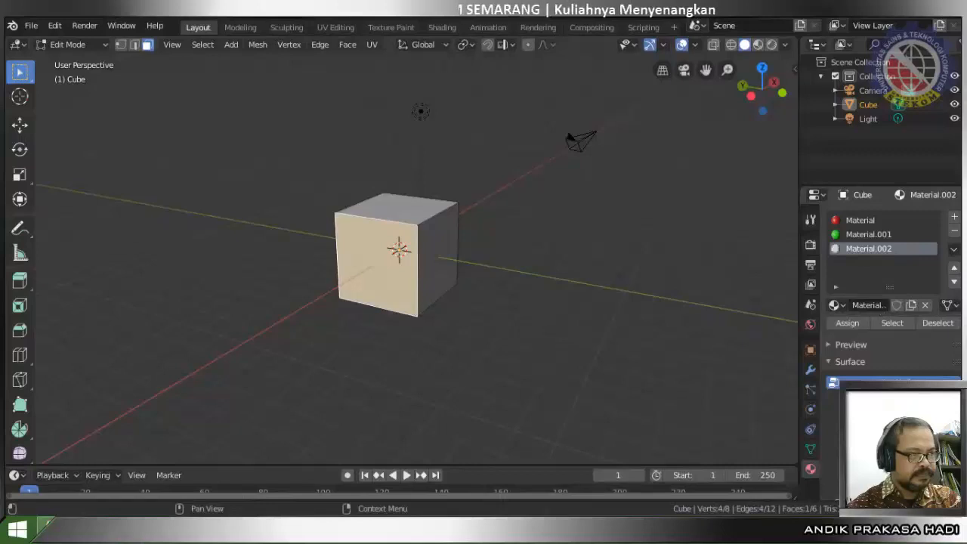
{"action": "left_click", "coordinate": [898, 464]}
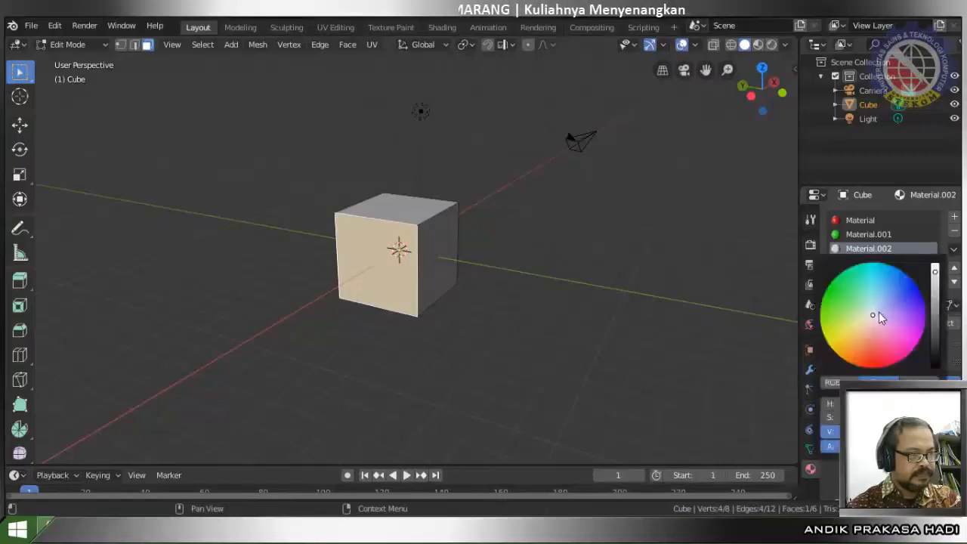
{"action": "left_click_drag", "start_coordinate": [878, 312], "coordinate": [935, 303]}
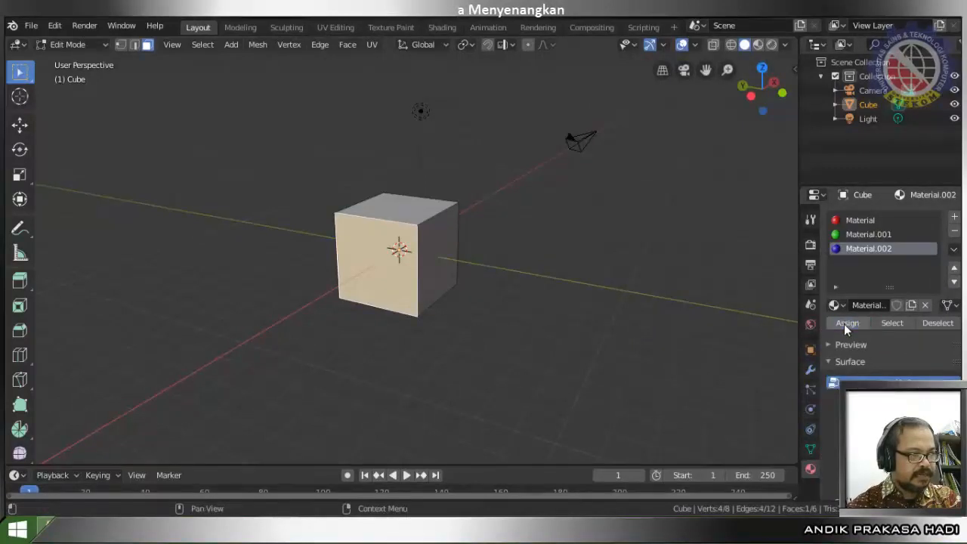
{"action": "left_click", "coordinate": [846, 323]}
{"action": "key", "text": "Tab"}
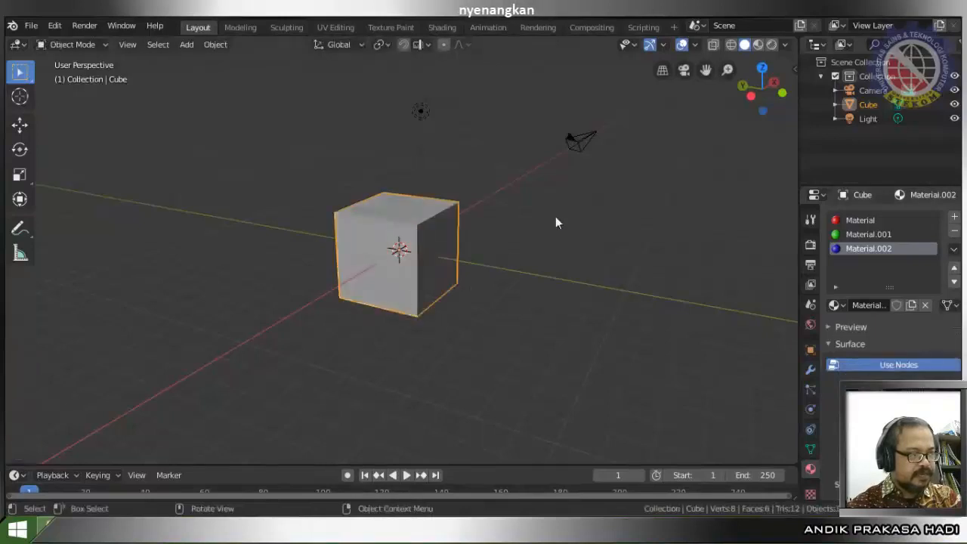
- Display the cube in rendered shading, inspect its colored faces and bring up a close front orthographic view
{"action": "left_click", "coordinate": [770, 47]}
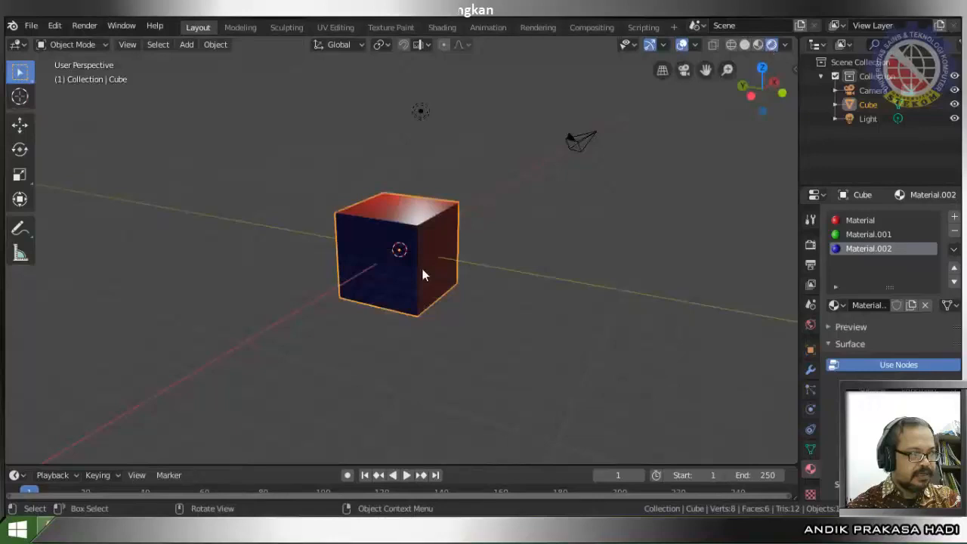
{"action": "middle_click_drag", "start_coordinate": [422, 276], "coordinate": [544, 294]}
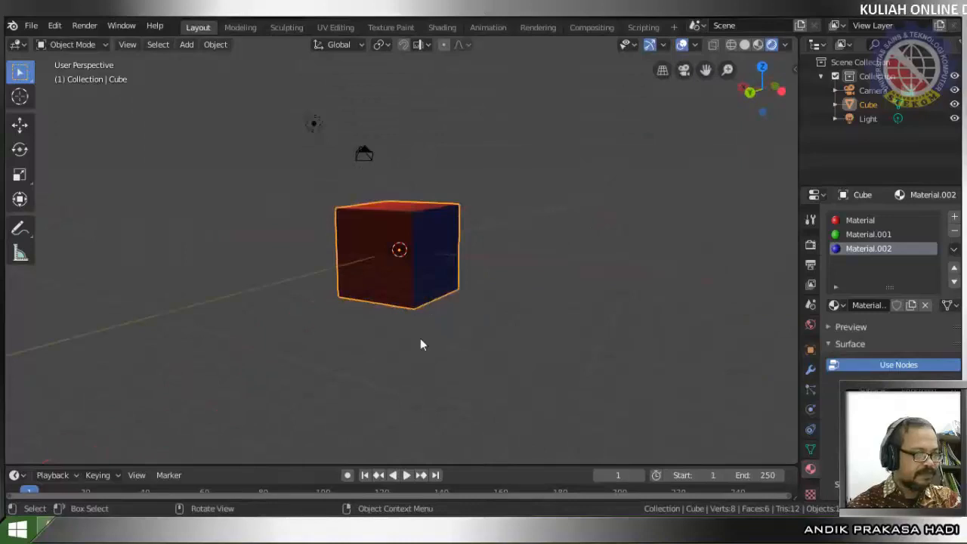
{"action": "key", "text": "KP_1"}
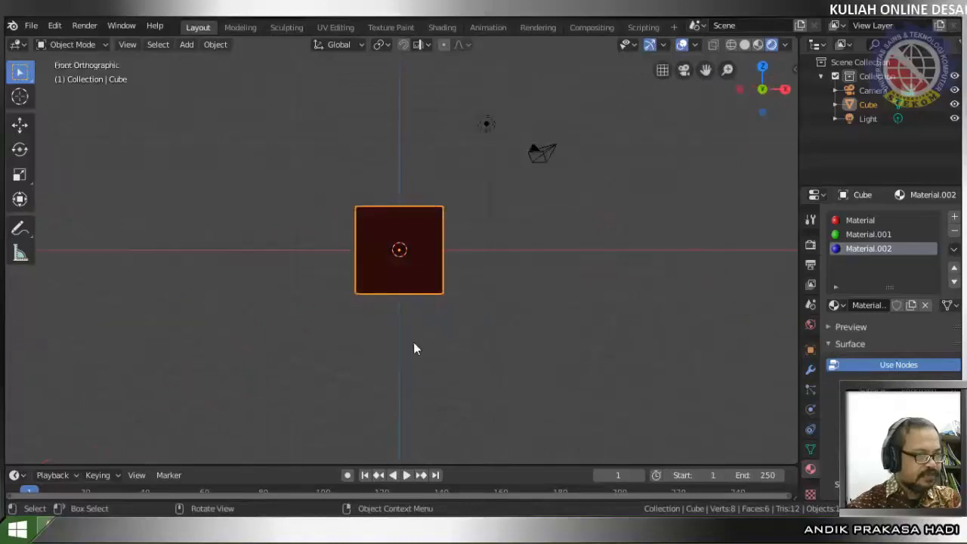
{"action": "scroll", "coordinate": [378, 270], "scroll_direction": "up", "scroll_amount": 2}
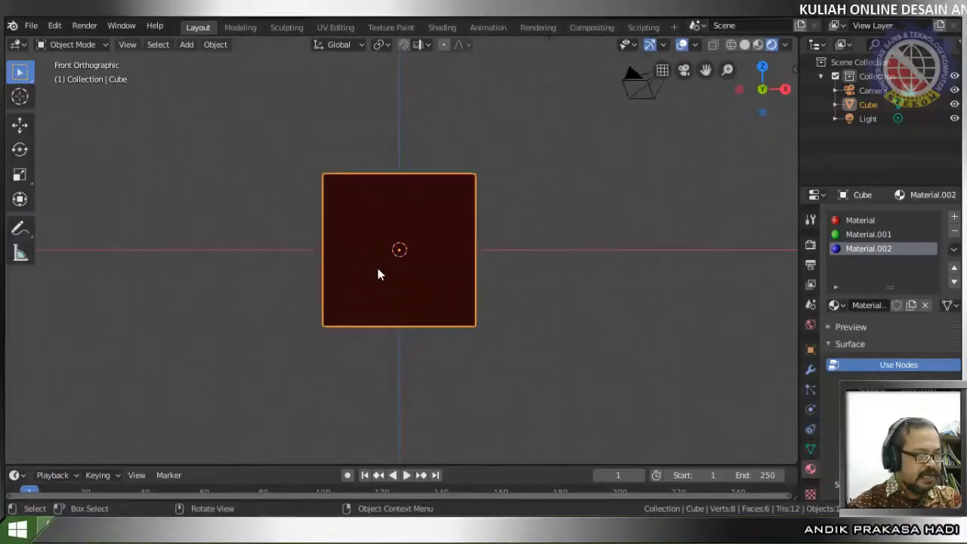
- Raise the cube along the Z axis until its base rests on the ground line
{"action": "key", "text": "g"}
{"action": "key", "text": "z"}
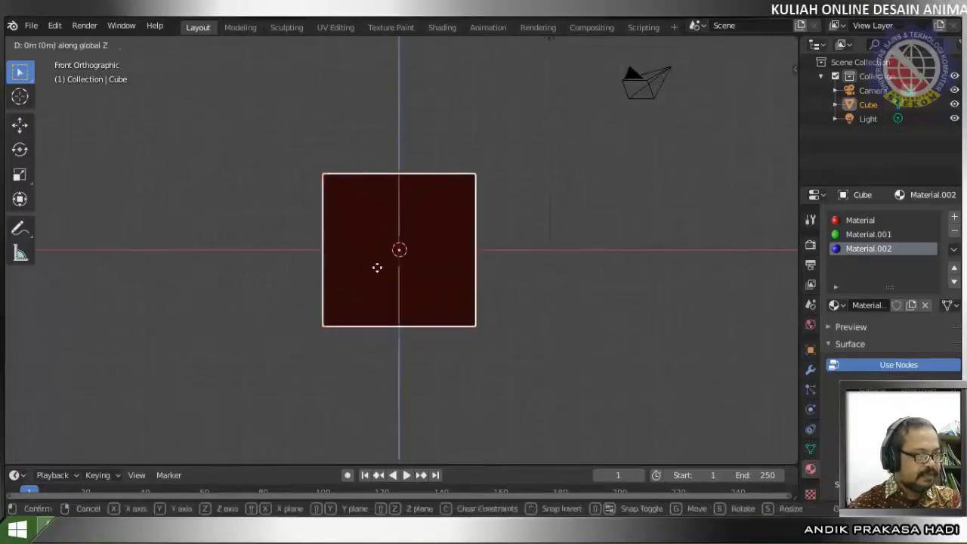
{"action": "left_click", "coordinate": [387, 196]}
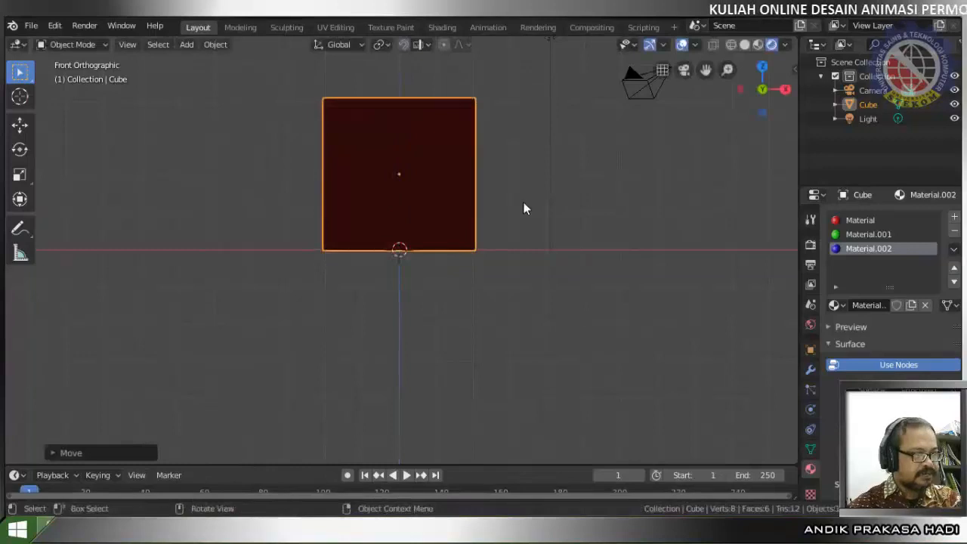
- Add a plane at the cube's base and scale it up into a large floor extending well beyond the cube
{"action": "scroll", "coordinate": [522, 202], "scroll_direction": "down", "scroll_amount": 1}
{"action": "middle_click_drag", "start_coordinate": [522, 202], "coordinate": [403, 337]}
{"action": "key", "text": "KP_7"}
{"action": "key", "text": "shift+a"}
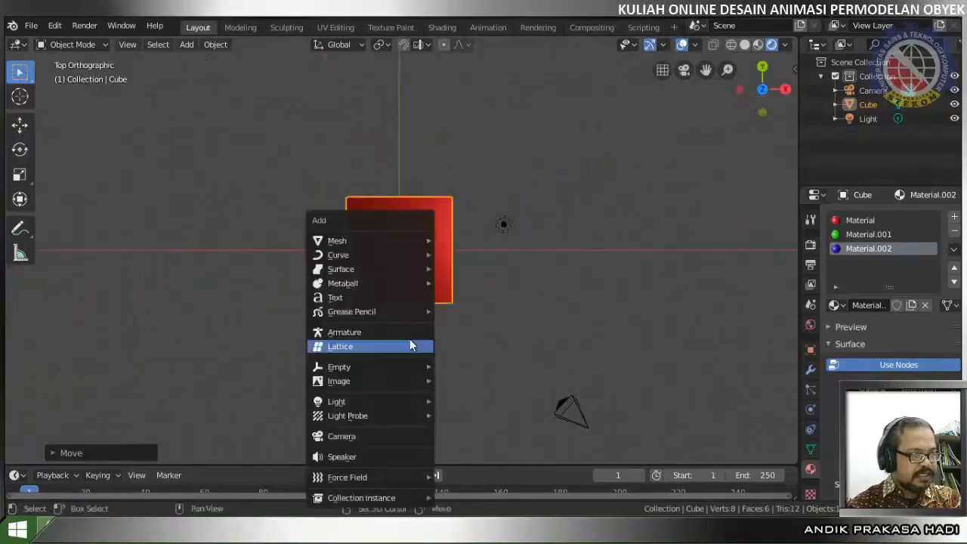
{"action": "mouse_move", "coordinate": [368, 254]}
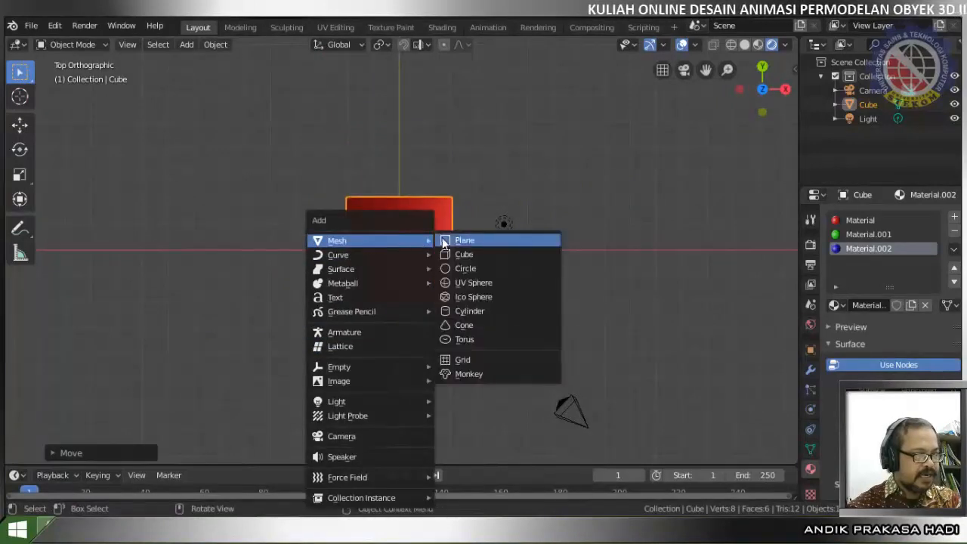
{"action": "left_click", "coordinate": [462, 239]}
{"action": "key", "text": "s"}
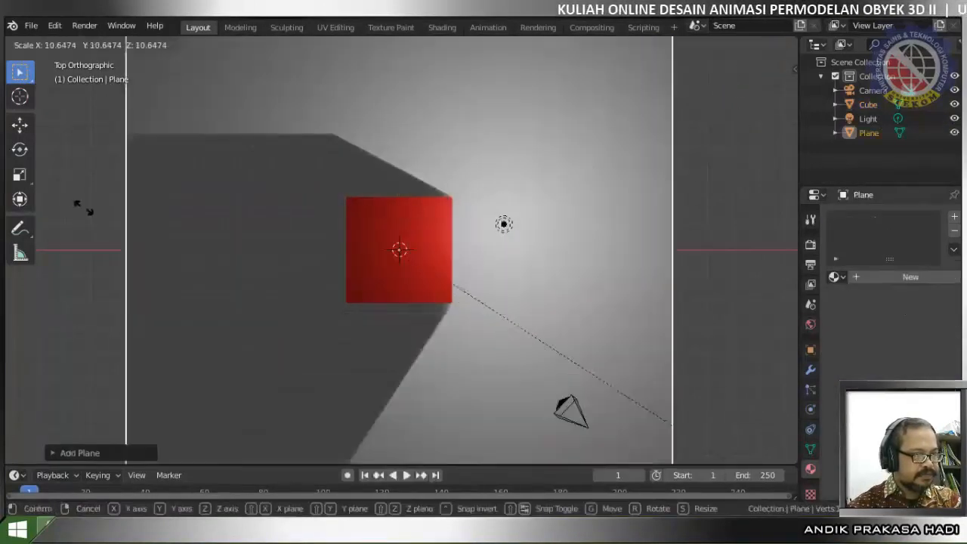
{"action": "left_click", "coordinate": [132, 216]}
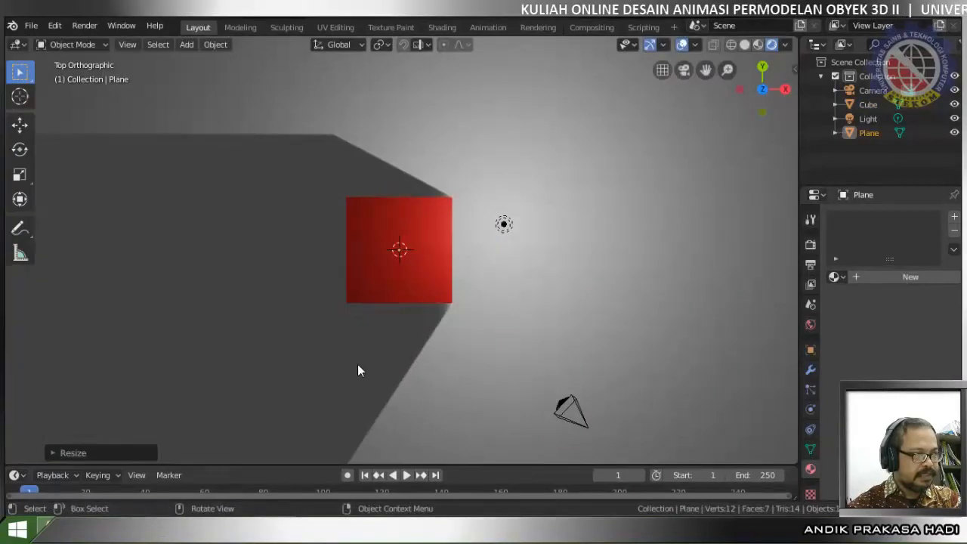
{"action": "middle_click_drag", "start_coordinate": [357, 364], "coordinate": [366, 321]}
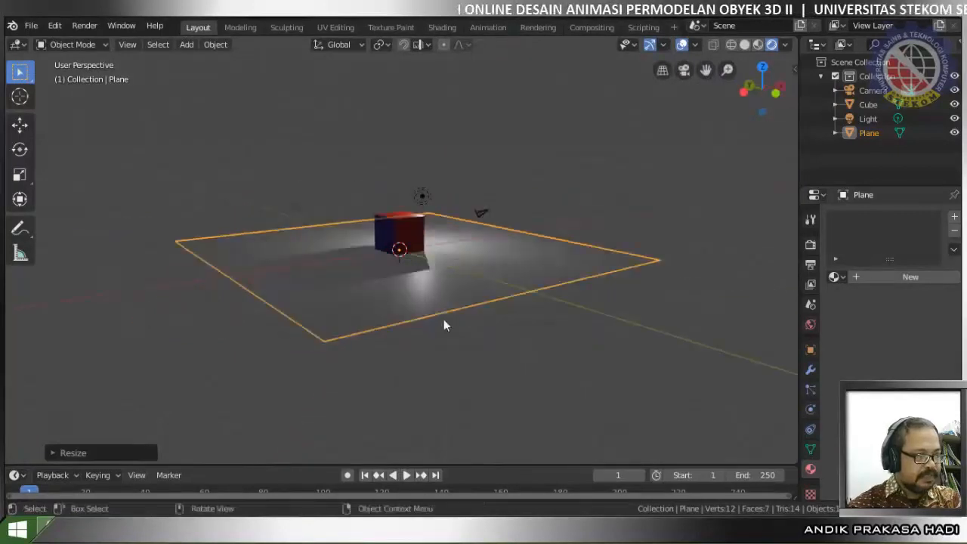
{"action": "middle_click_drag", "start_coordinate": [443, 320], "coordinate": [436, 310]}
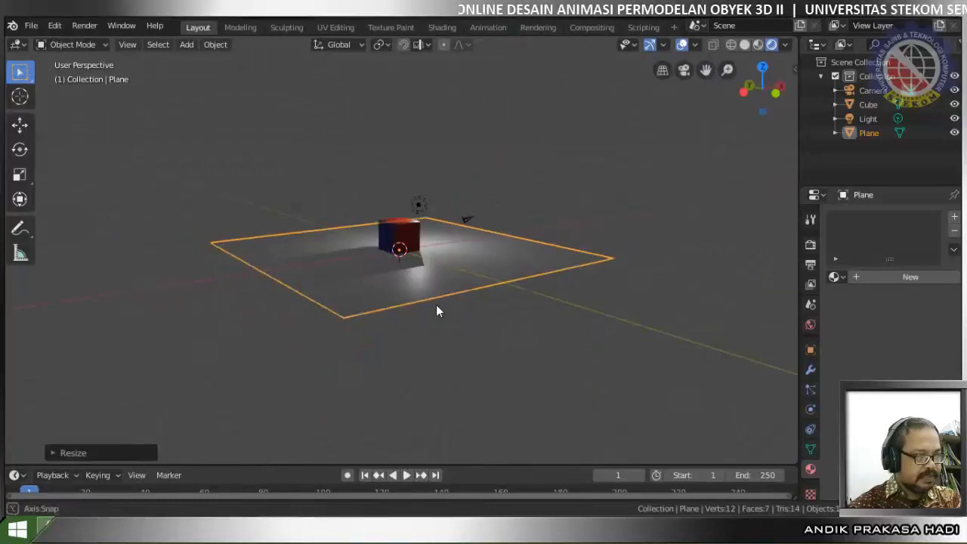
- In front orthographic view, add a second camera at the scene origin
{"action": "middle_click_drag", "start_coordinate": [435, 304], "coordinate": [434, 296], "text": "alt"}
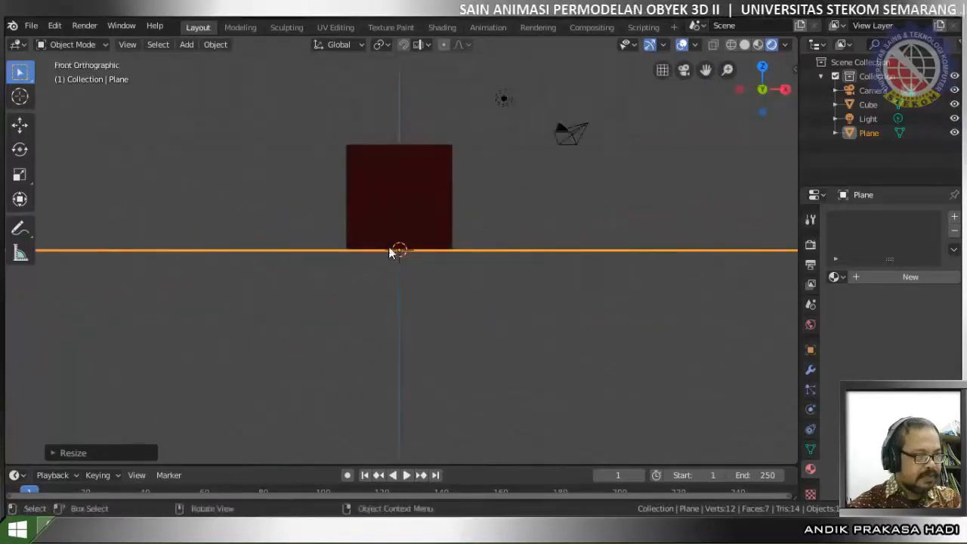
{"action": "scroll", "coordinate": [388, 247], "scroll_direction": "up", "scroll_amount": 1}
{"action": "key", "text": "shift+a"}
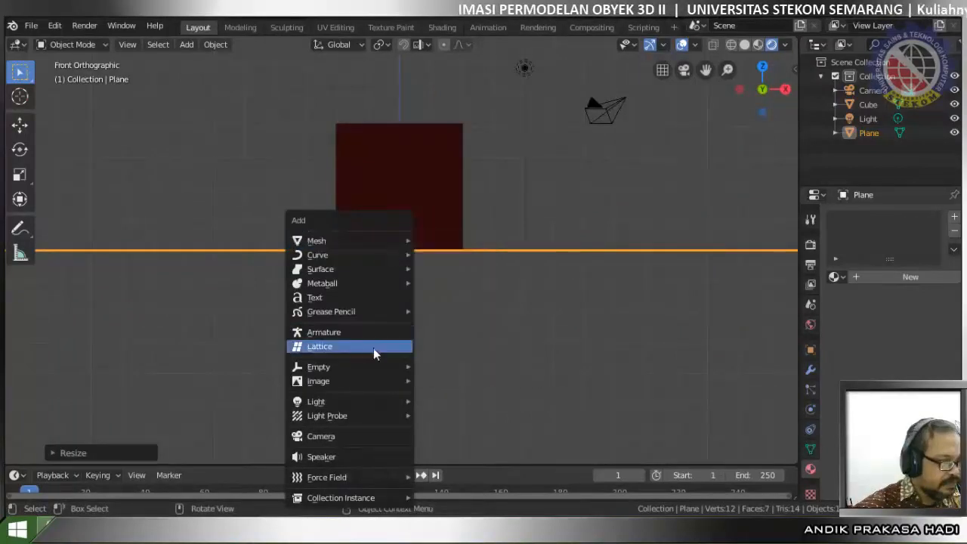
{"action": "left_click", "coordinate": [376, 435]}
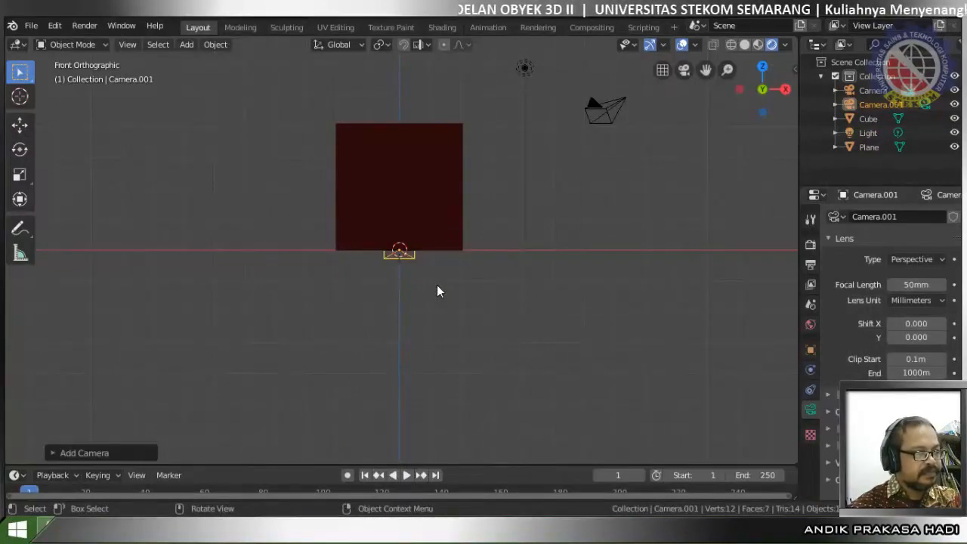
{"action": "key", "text": "g"}
{"action": "key", "text": "x"}
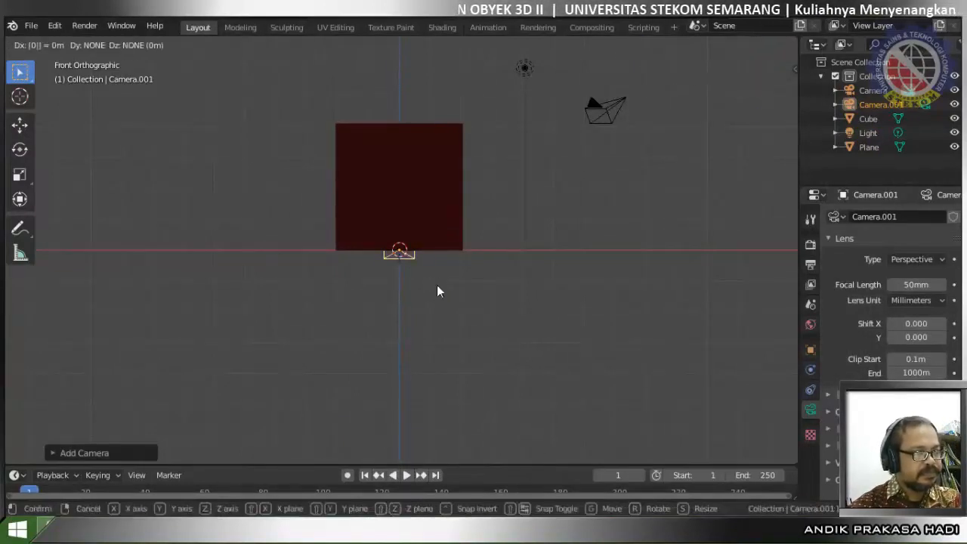
{"action": "left_click", "coordinate": [436, 285]}
{"action": "middle_click_drag", "start_coordinate": [436, 279], "coordinate": [434, 276]}
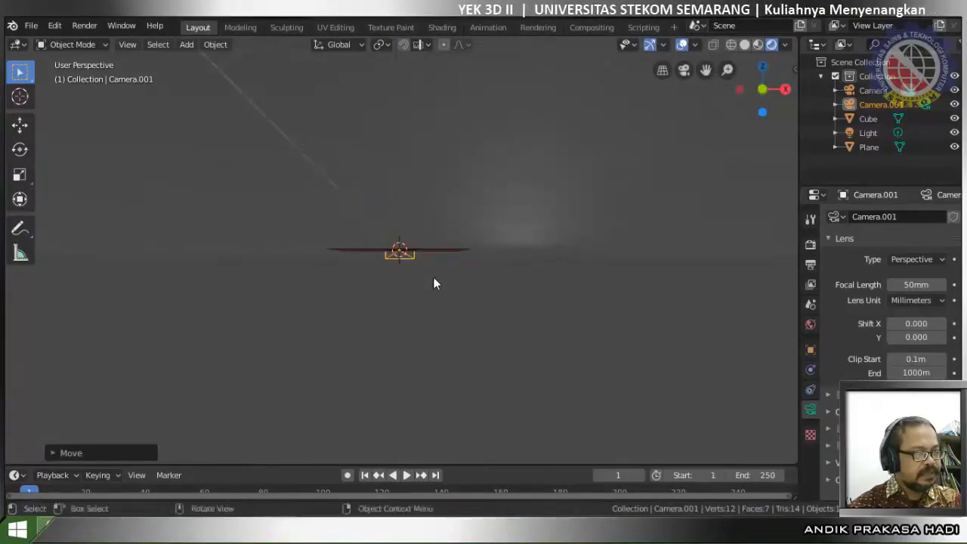
{"action": "key", "text": "KP_3"}
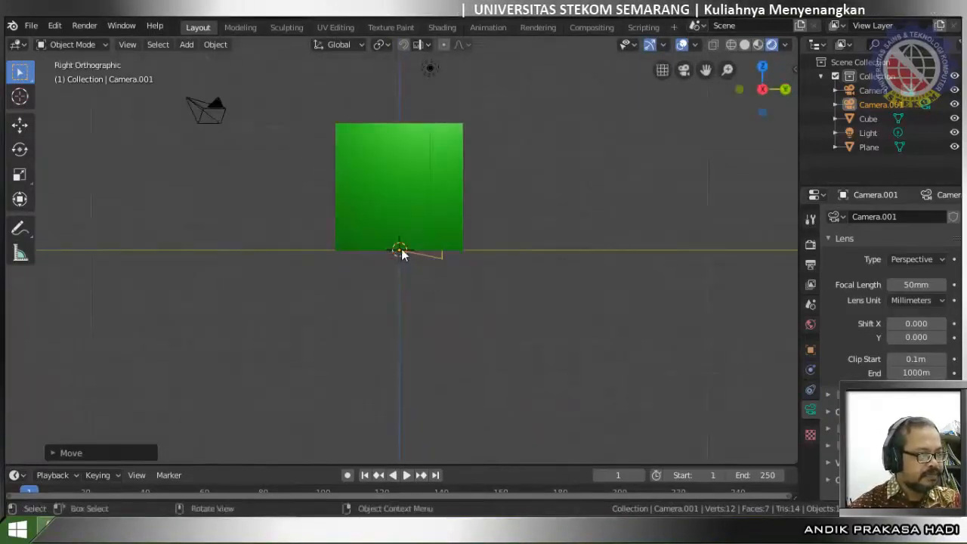
{"action": "key", "text": "r"}
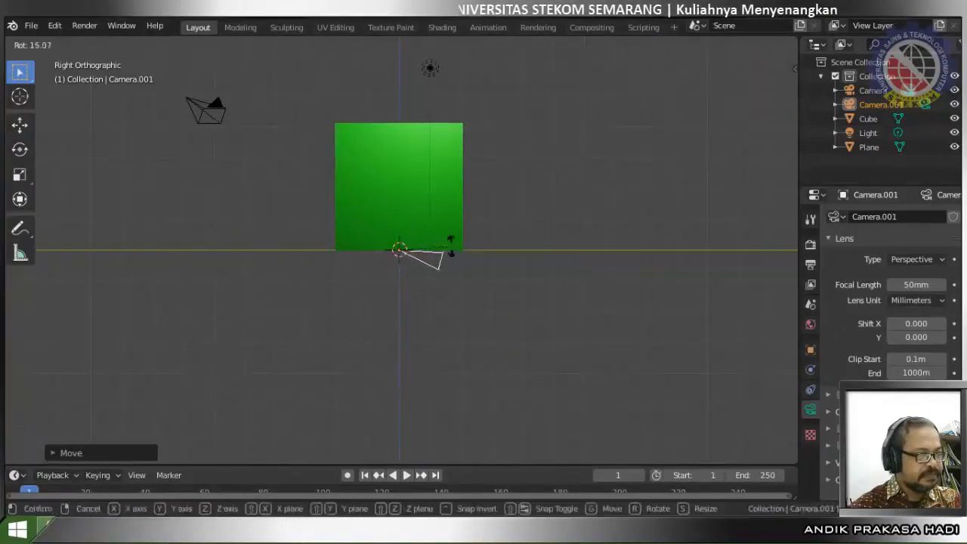
{"action": "right_click", "coordinate": [321, 314]}
{"action": "key", "text": "KP_1"}
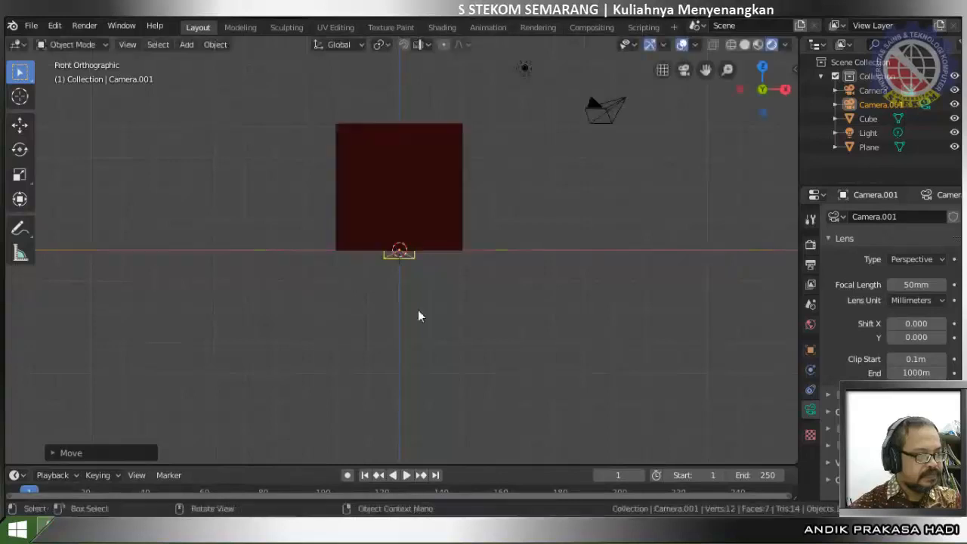
- From the top view, hide the cube and start rotating the new camera
{"action": "key", "text": "KP_7"}
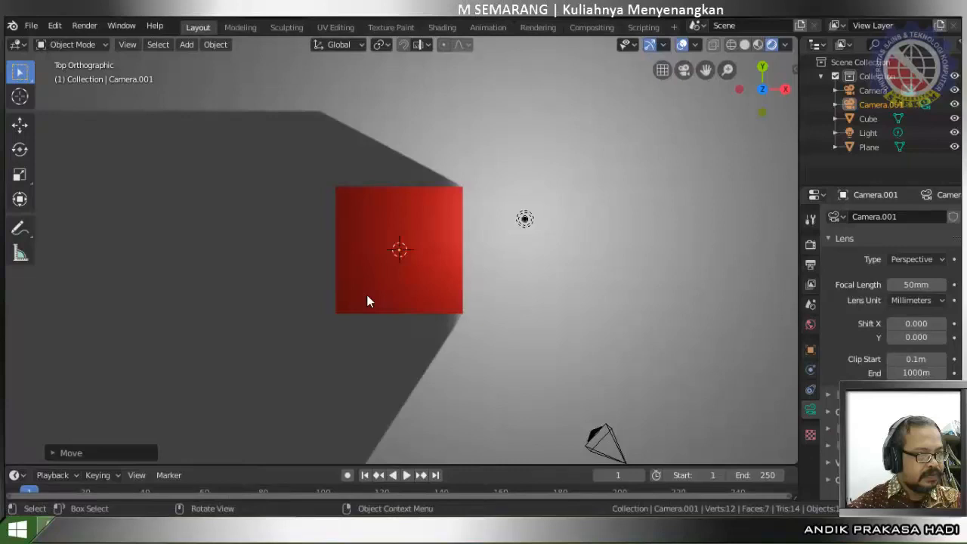
{"action": "left_click", "coordinate": [953, 119]}
{"action": "key", "text": "r"}
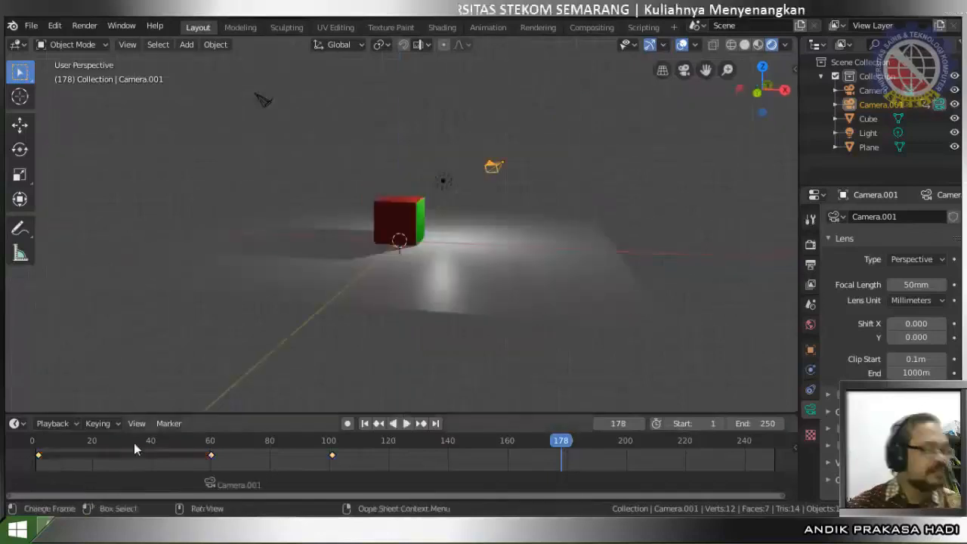
- Return the playhead to the start of the timeline to review the camera animation
{"action": "left_click", "coordinate": [50, 444]}
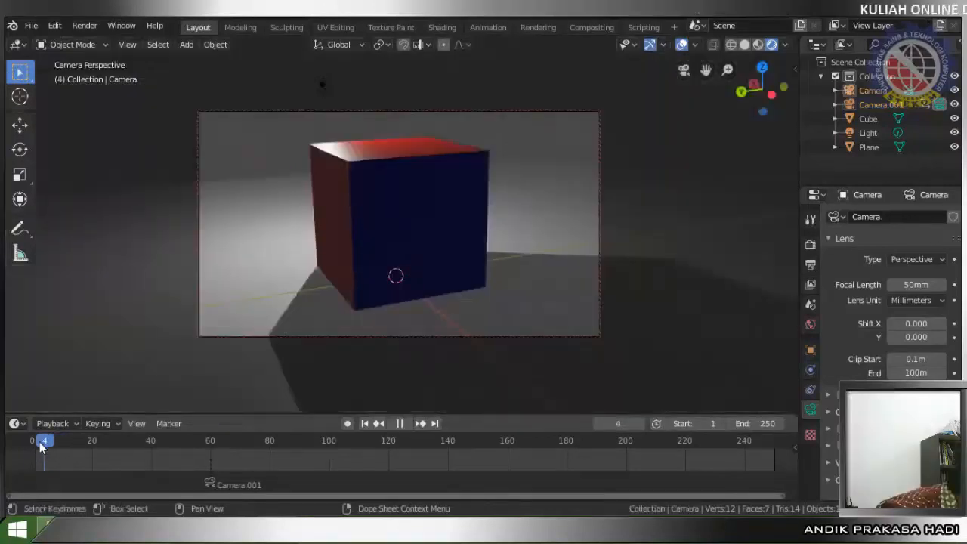
{"action": "left_click_drag", "start_coordinate": [39, 441], "coordinate": [36, 441]}
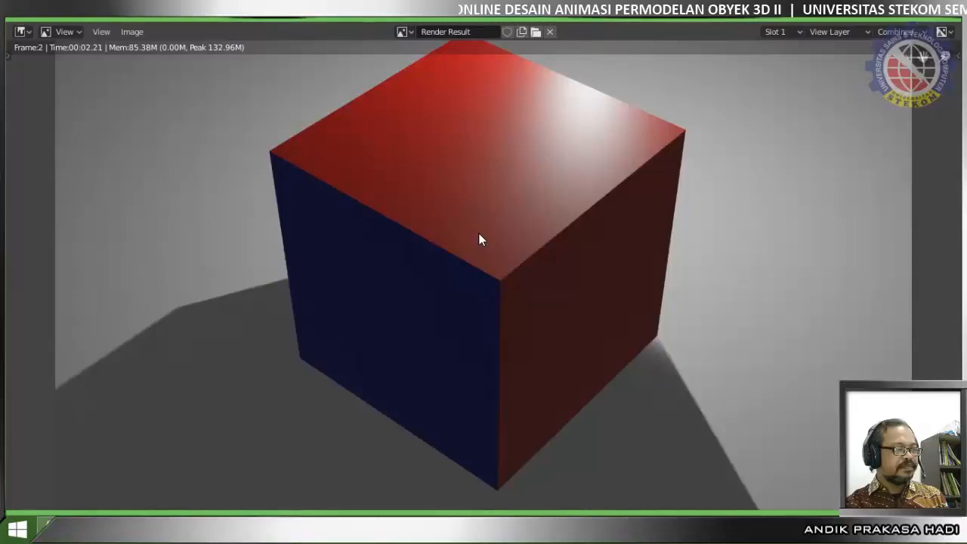
- Examine the scene's output settings for resolution, frame range, frame rate and output path
{"action": "scroll", "coordinate": [505, 262], "scroll_direction": "down", "scroll_amount": 4}
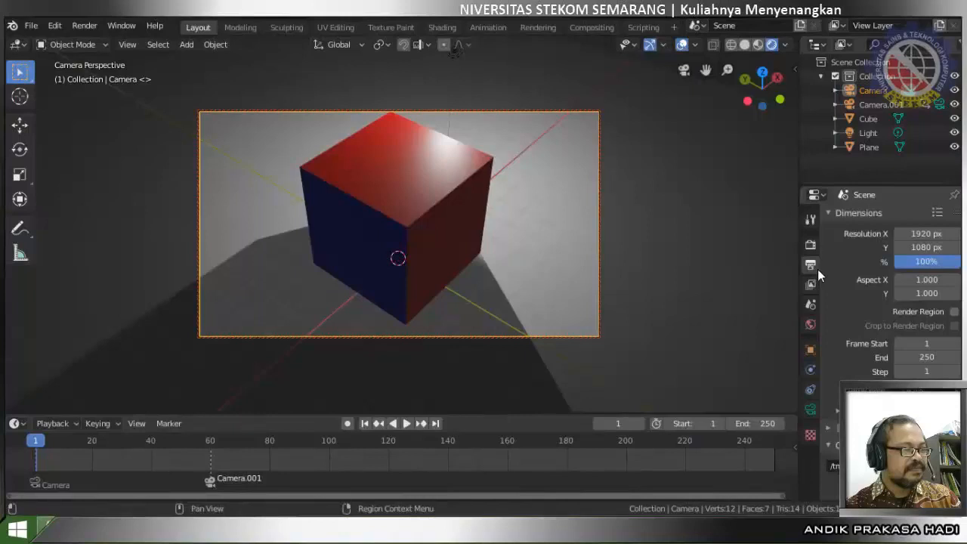
{"action": "scroll", "coordinate": [875, 318], "scroll_direction": "down", "scroll_amount": 4}
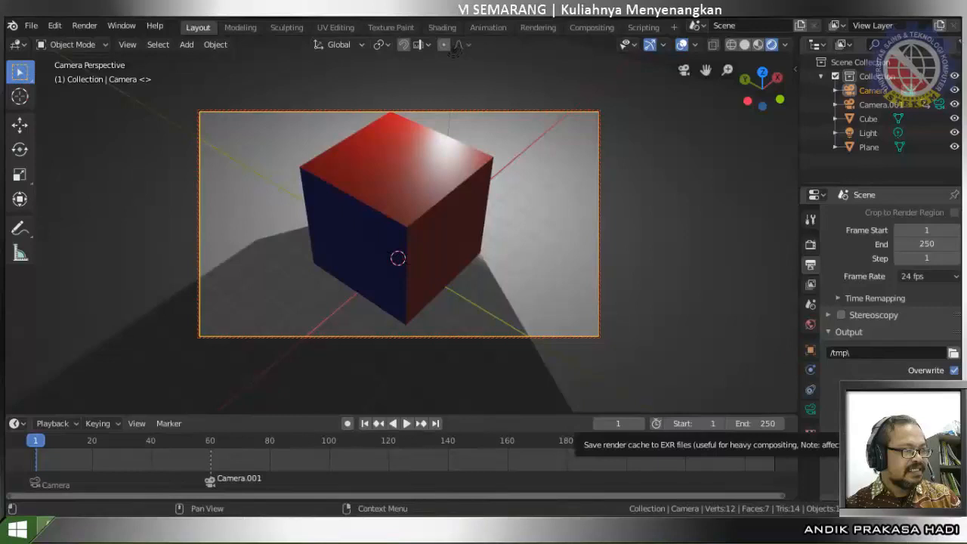
{"action": "scroll", "coordinate": [879, 317], "scroll_direction": "up", "scroll_amount": 3}
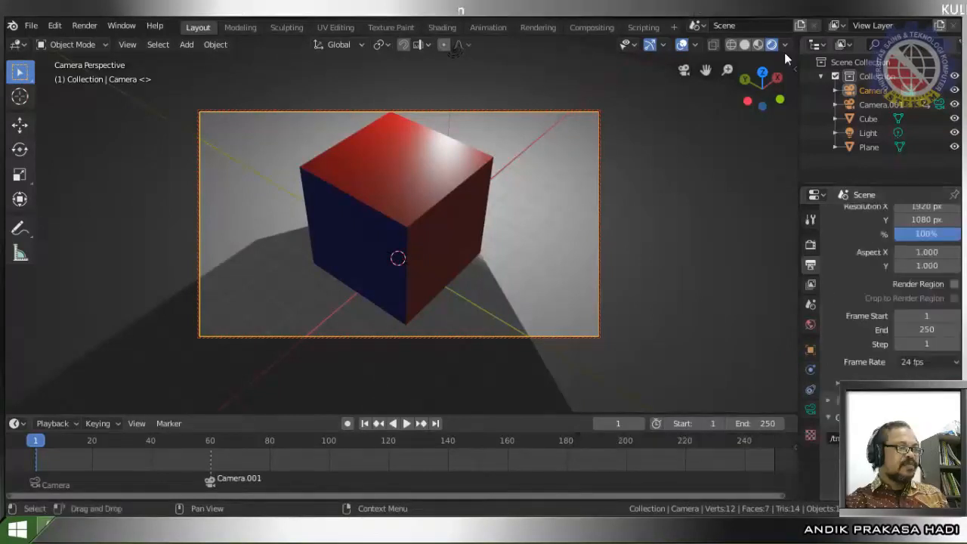